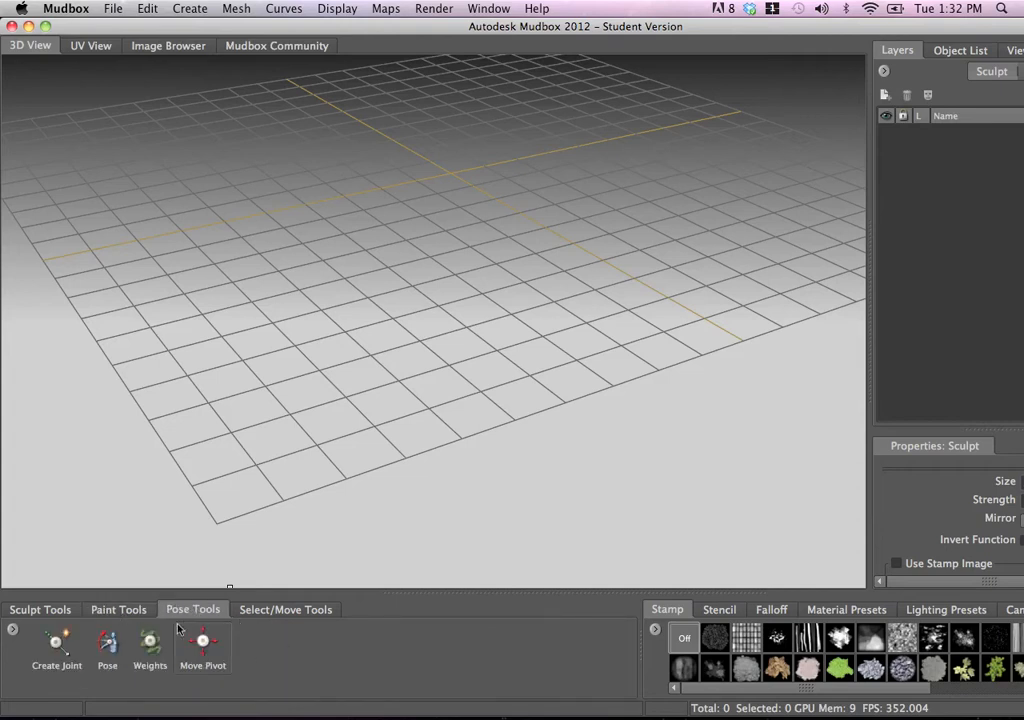
# Step: Display the sculpt tool set and resize the program window to fit the screen
pyautogui.click(258, 612)
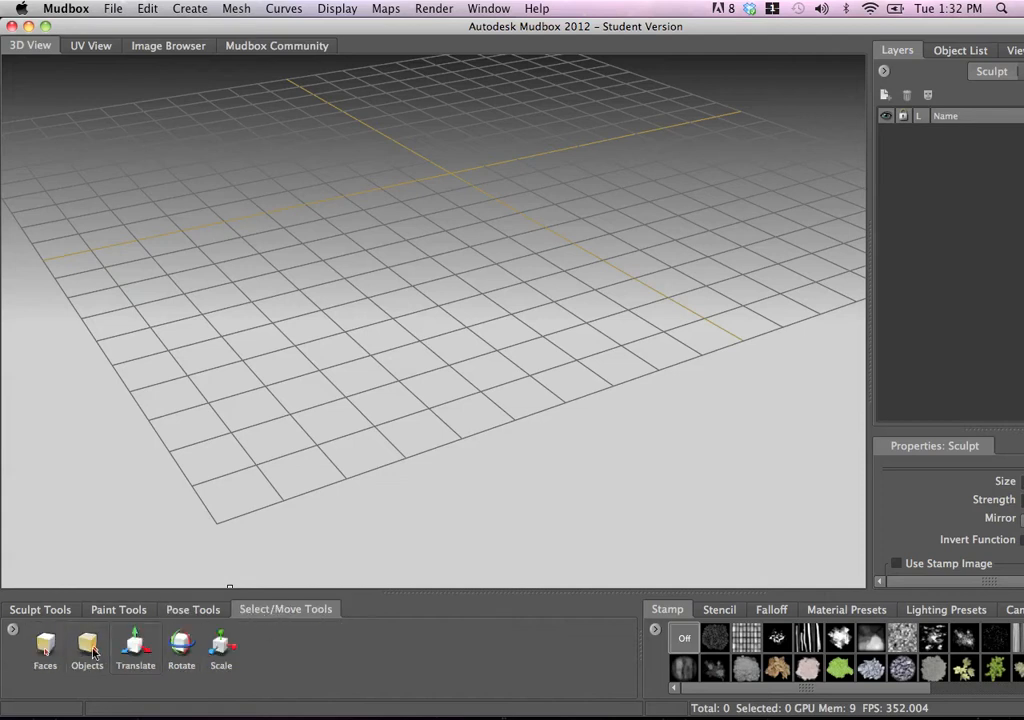
pyautogui.click(59, 614)
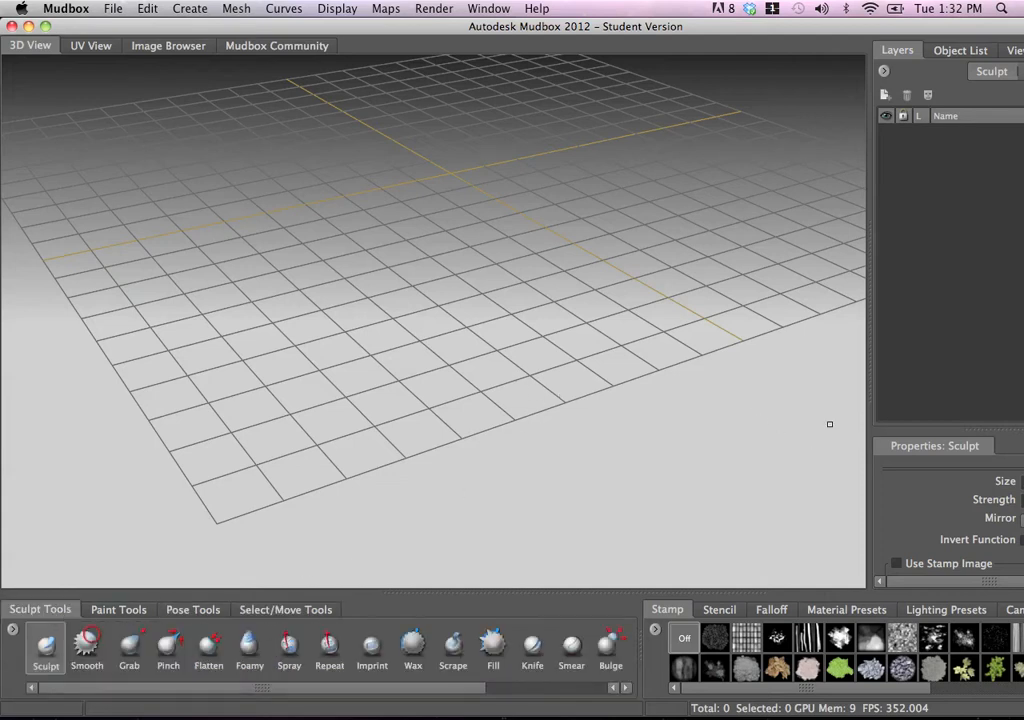
pyautogui.click(45, 26)
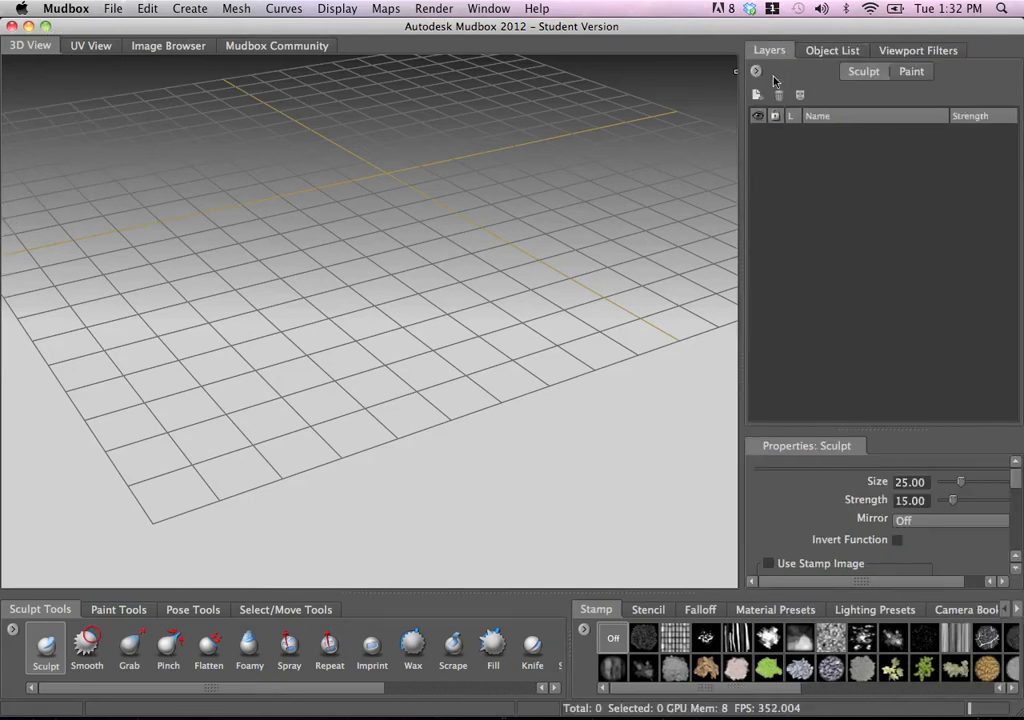
# Step: Try the Tonemapper and Depth of Field viewport filters, switching both off again
pyautogui.click(836, 51)
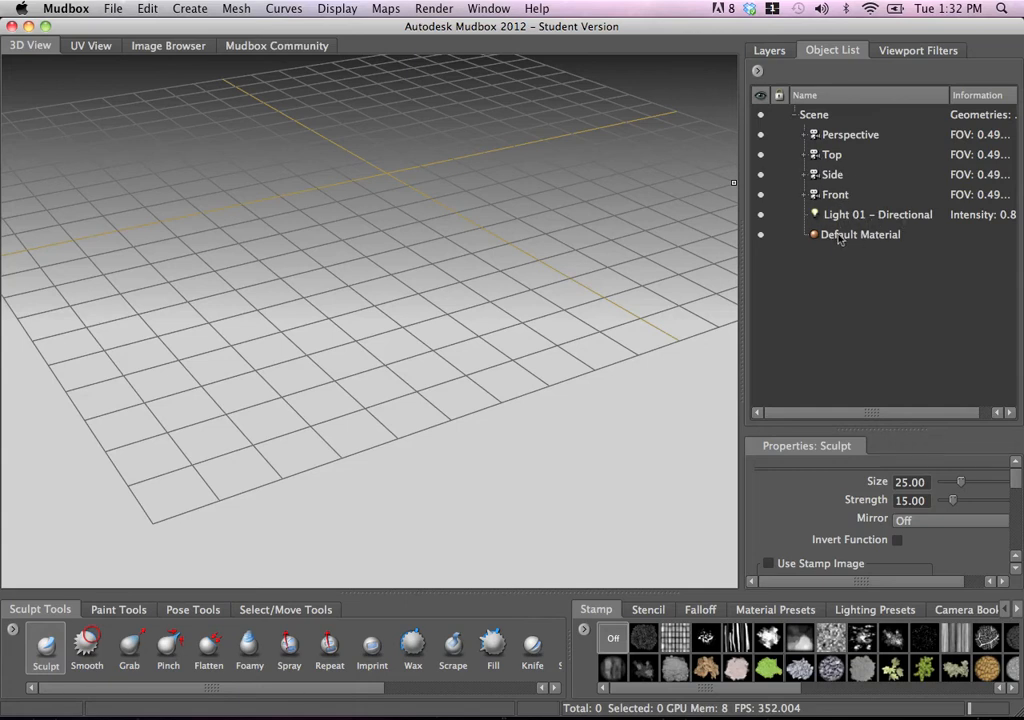
pyautogui.click(916, 51)
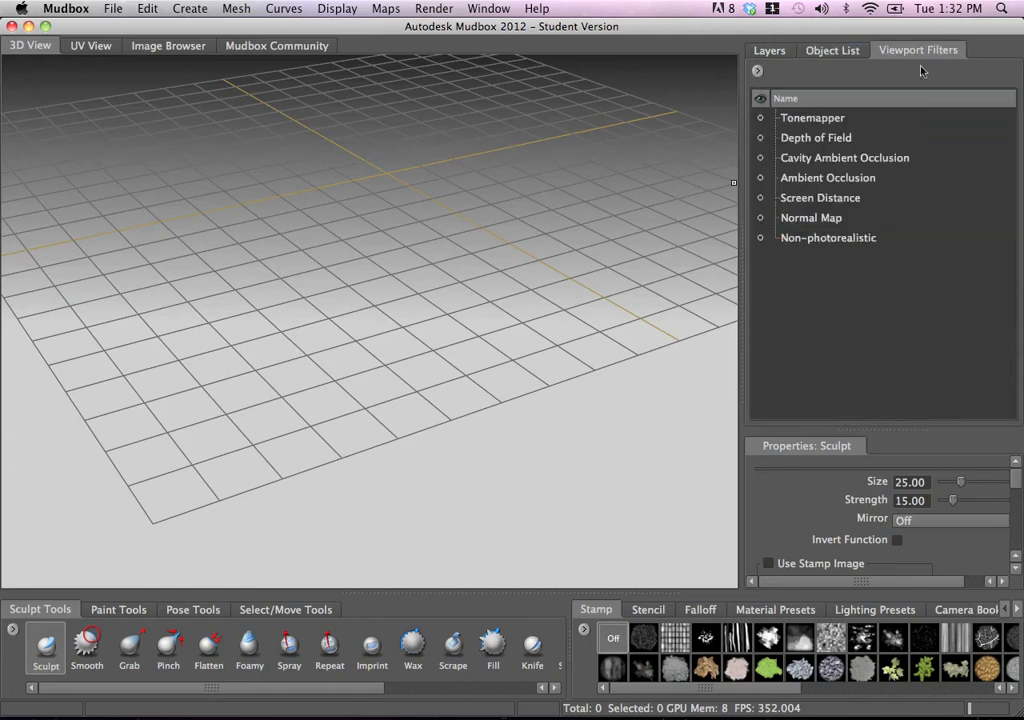
pyautogui.click(760, 118)
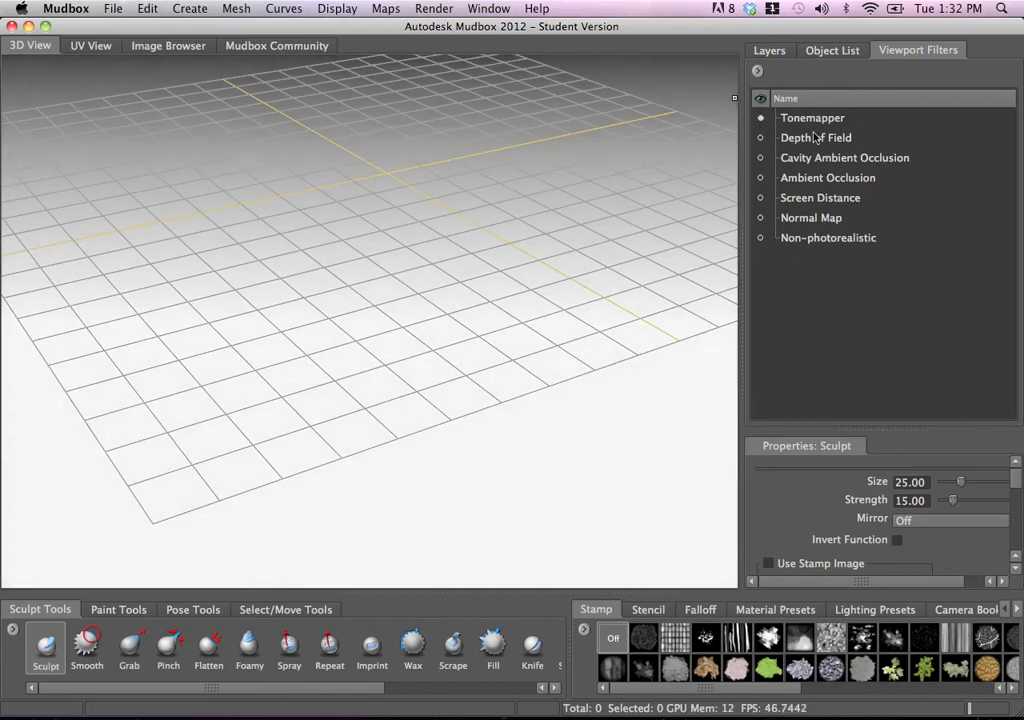
pyautogui.click(761, 138)
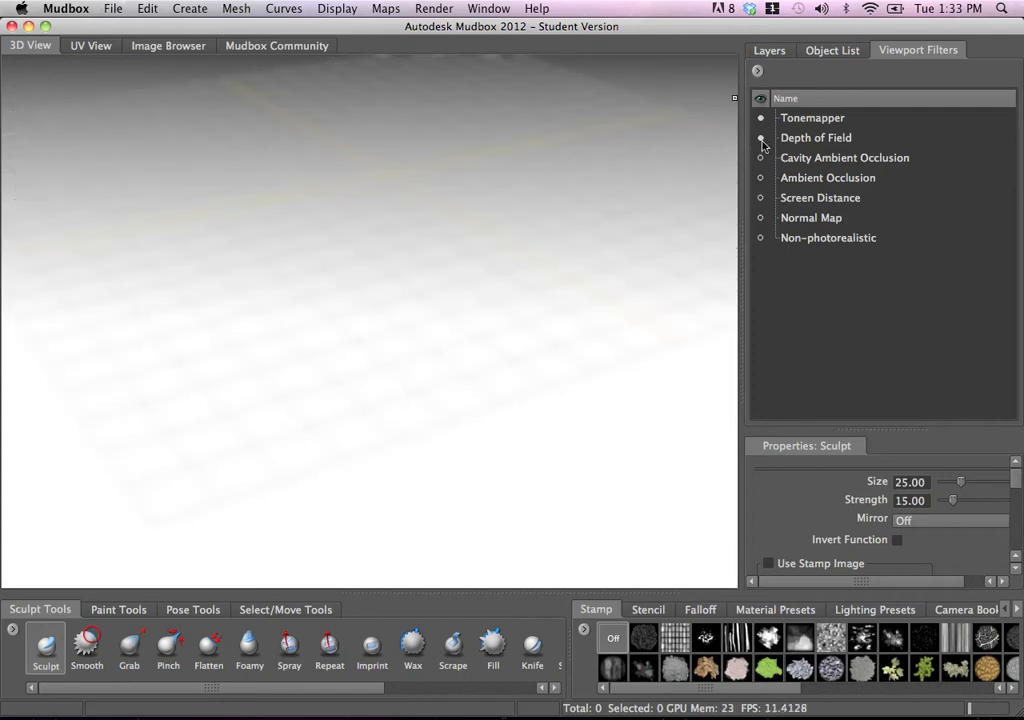
pyautogui.click(761, 138)
pyautogui.click(760, 118)
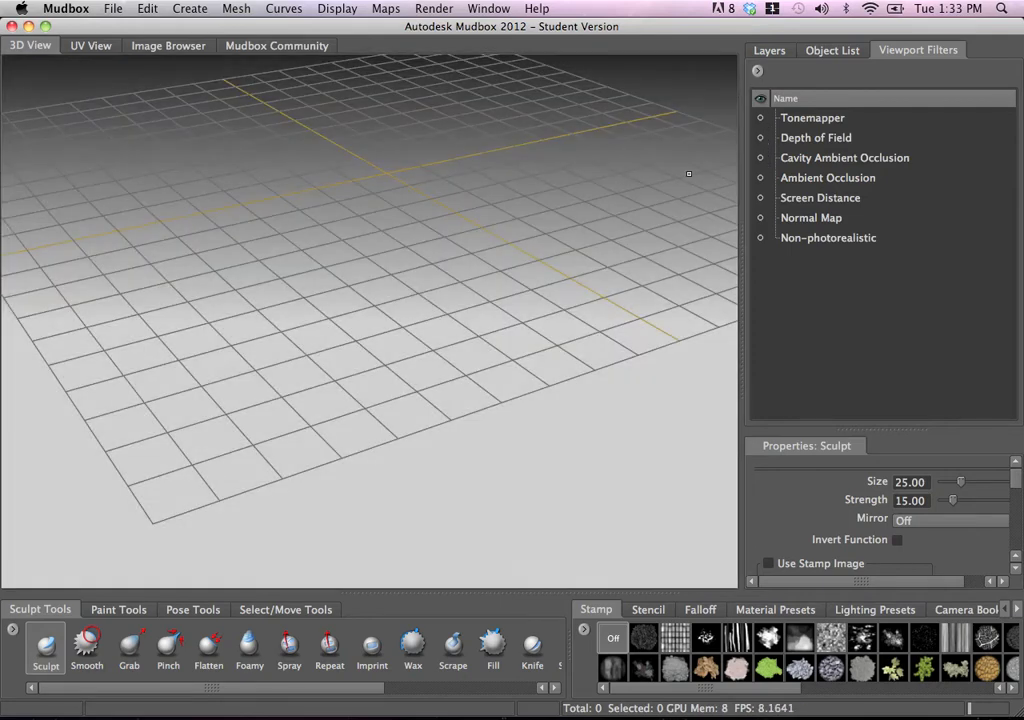
# Step: Create a cube mesh in the empty scene and bring it into close view
pyautogui.keyDown('alt'); pyautogui.moveTo(416, 231); pyautogui.dragTo(422, 294, button='middle'); pyautogui.keyUp('alt')
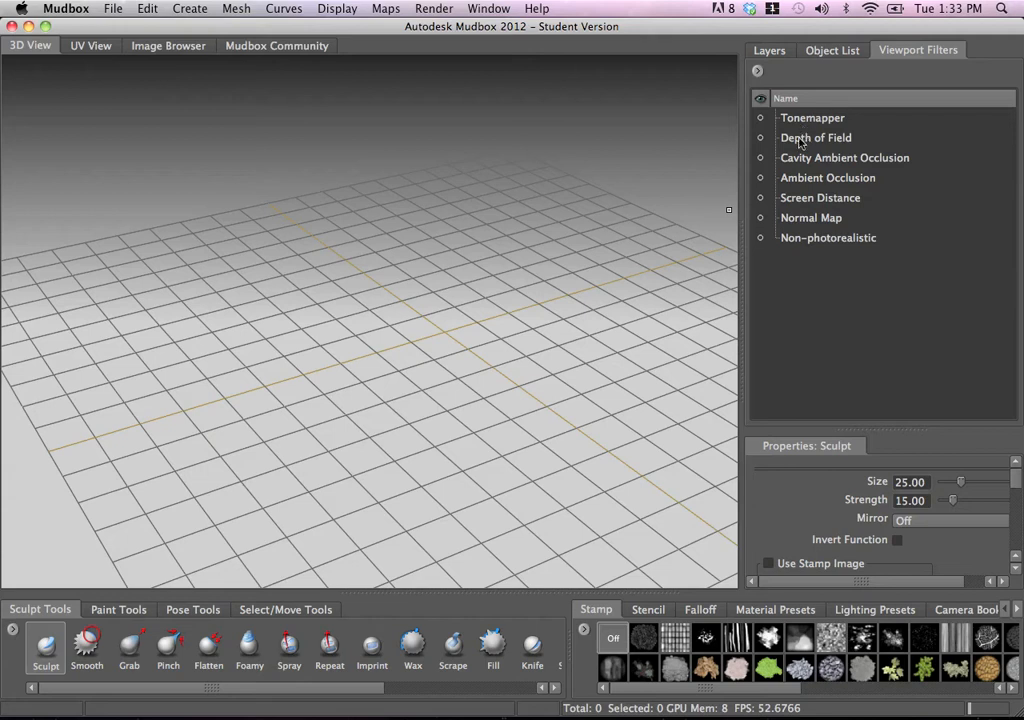
pyautogui.click(770, 51)
pyautogui.keyDown('alt'); pyautogui.moveTo(466, 229); pyautogui.dragTo(391, 227, button='right'); pyautogui.keyUp('alt')
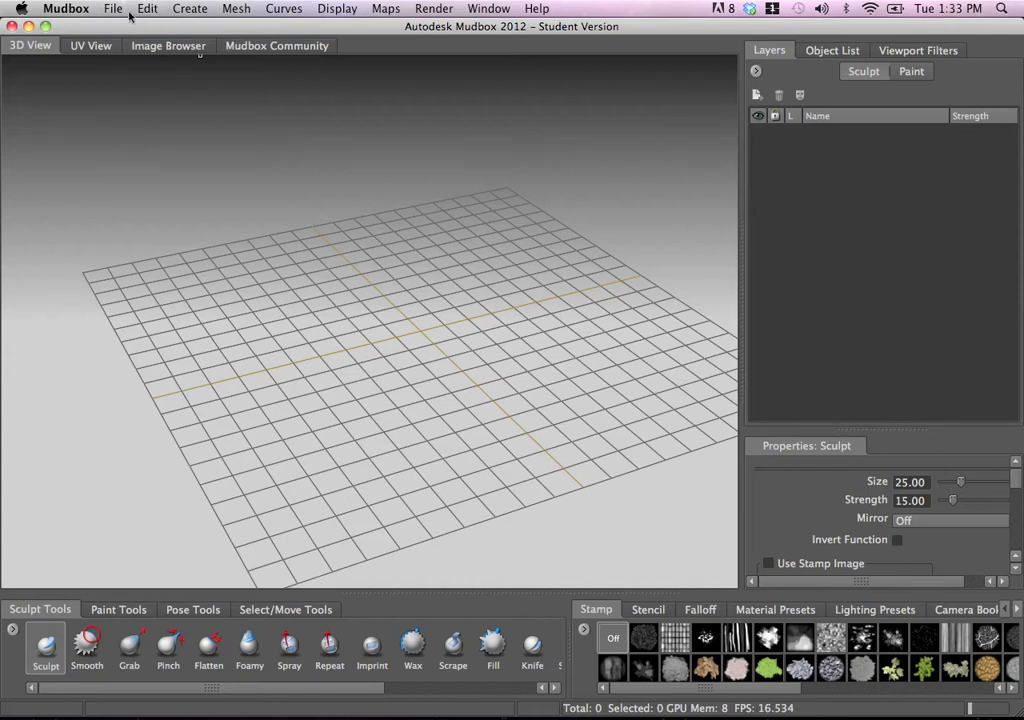
pyautogui.click(191, 8)
pyautogui.moveTo(196, 28)
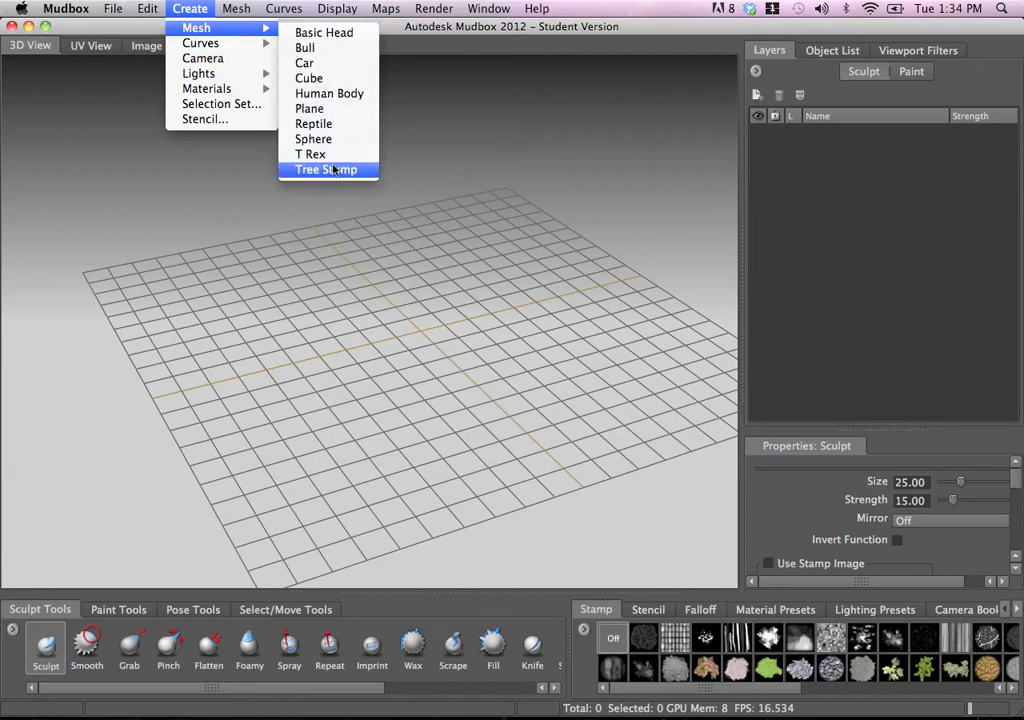
pyautogui.click(318, 80)
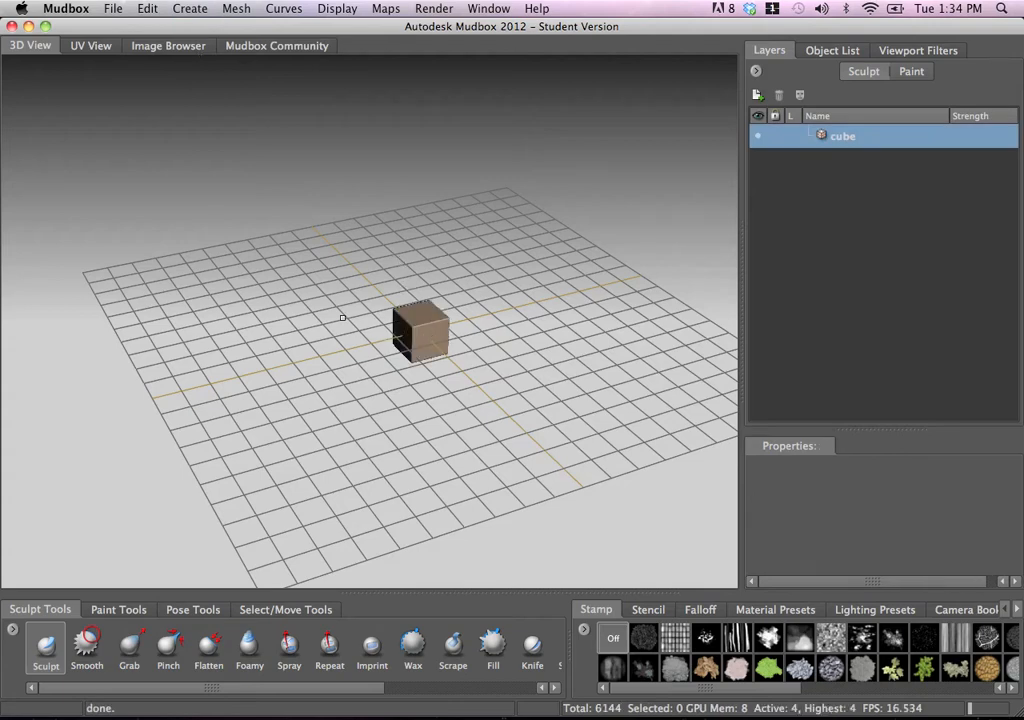
pyautogui.keyDown('alt'); pyautogui.moveTo(342, 318); pyautogui.dragTo(471, 351); pyautogui.keyUp('alt')
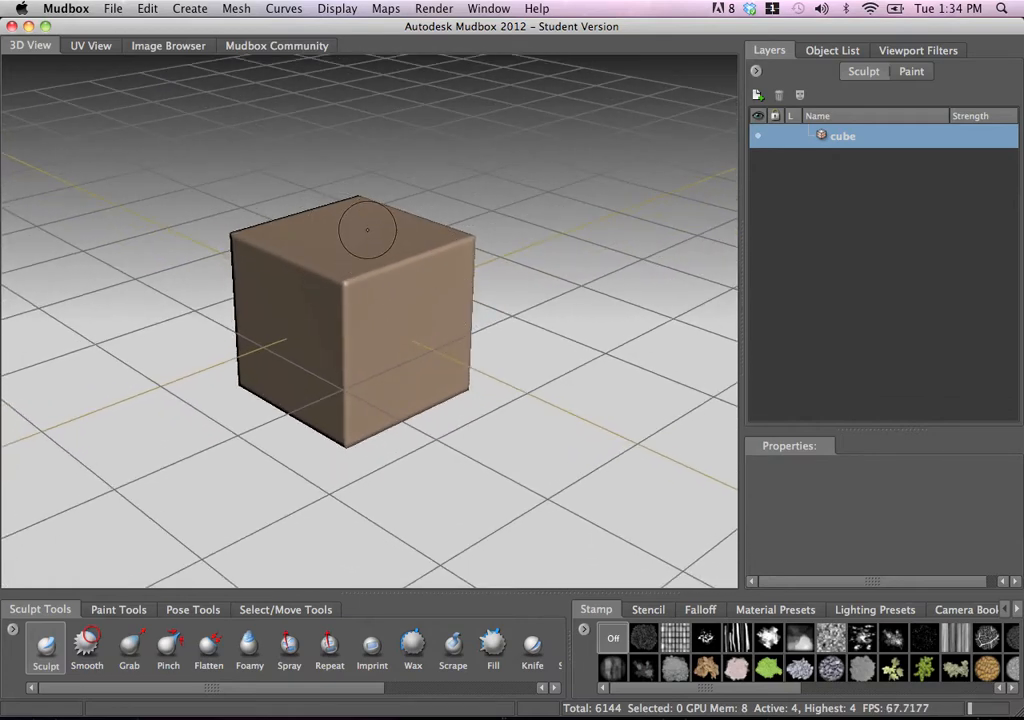
pyautogui.rightClick(356, 260)
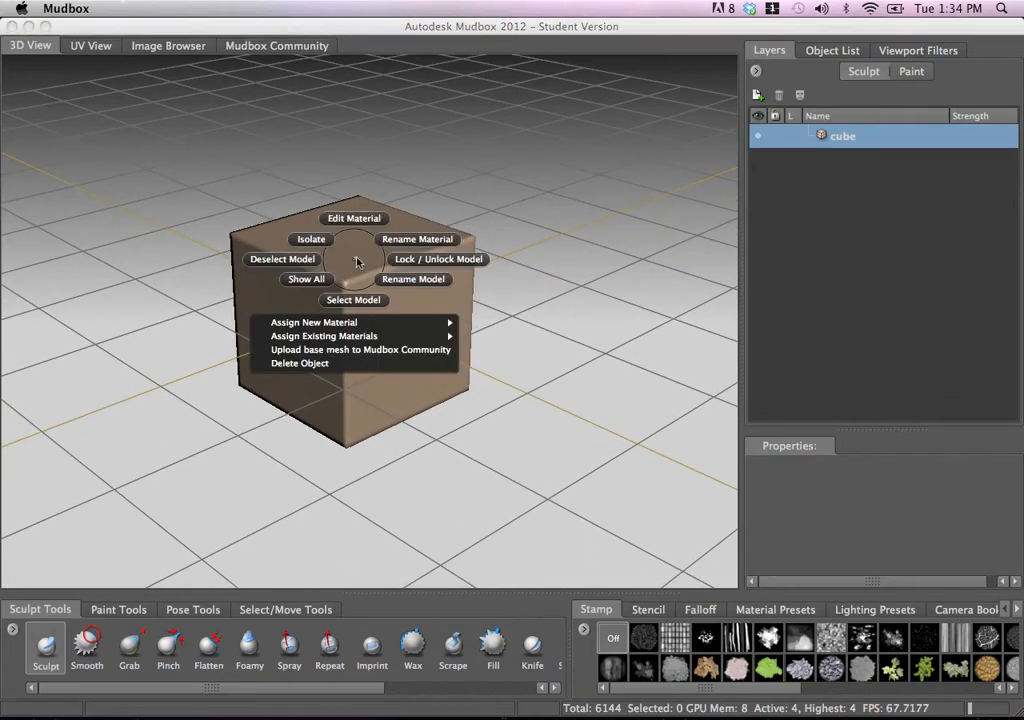
pyautogui.click(417, 239)
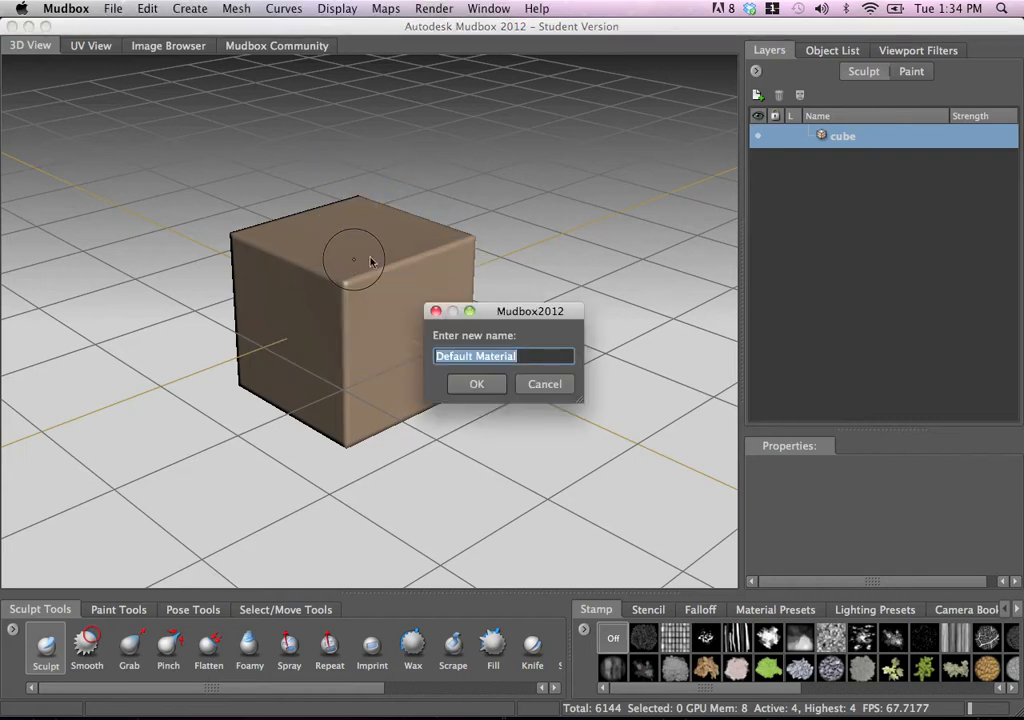
pyautogui.click(518, 385)
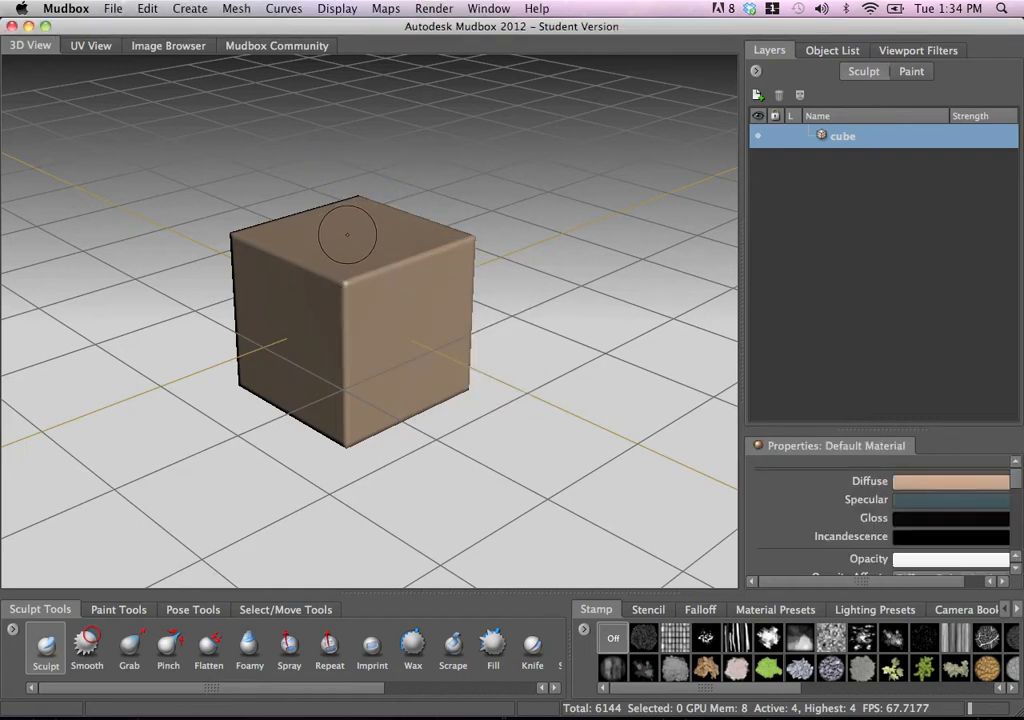
pyautogui.rightClick(348, 240)
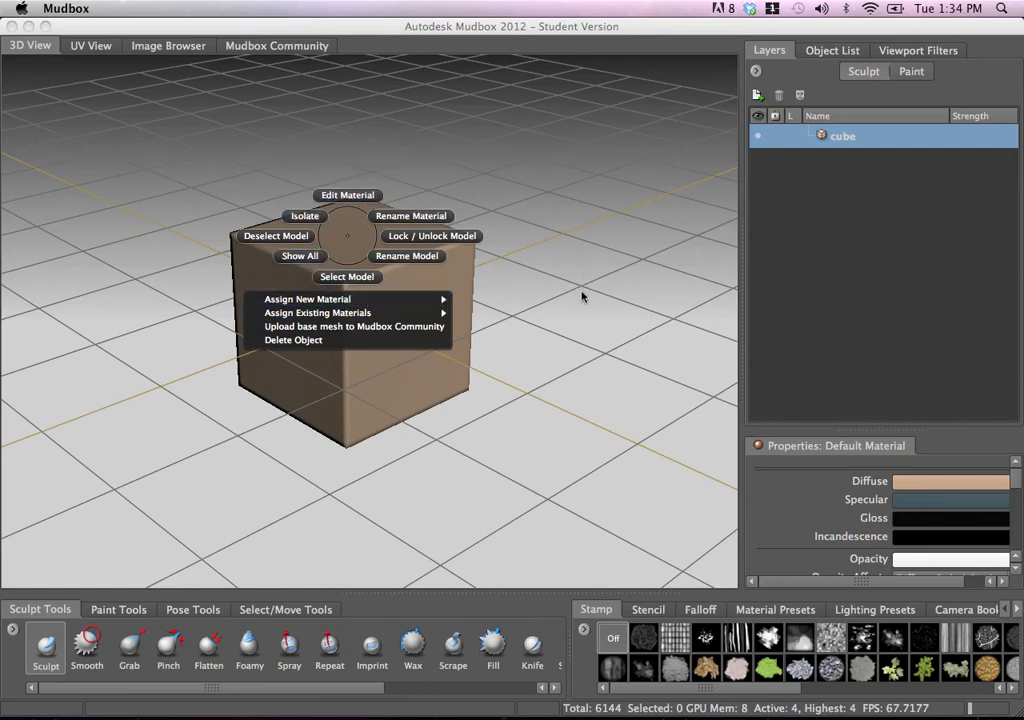
pyautogui.moveTo(664, 705)
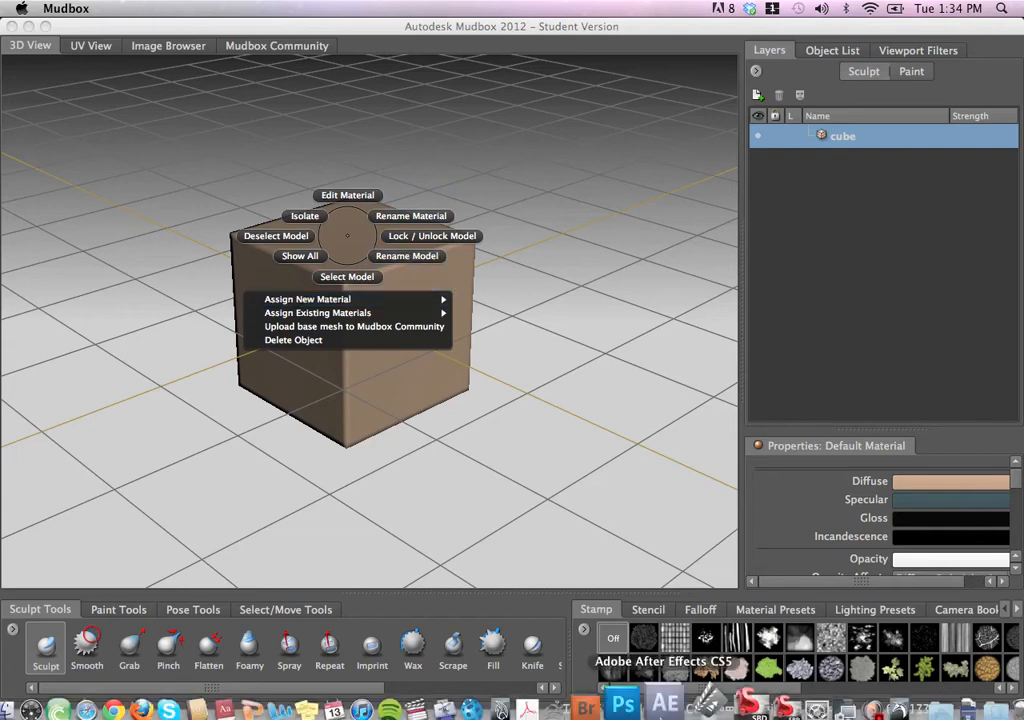
pyautogui.click(528, 207)
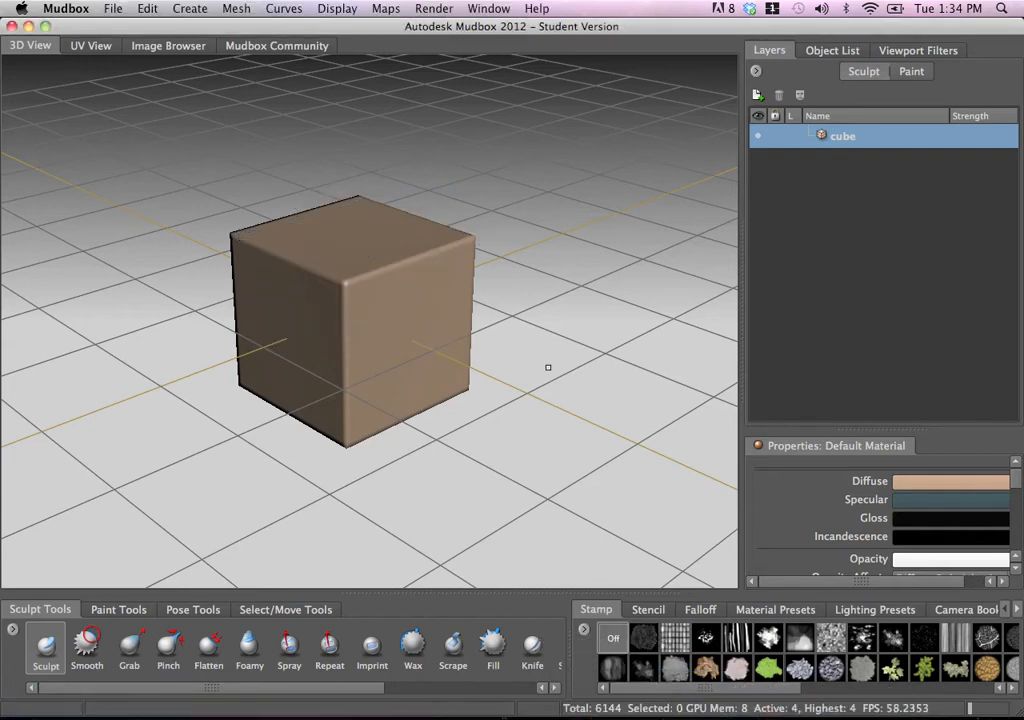
# Step: Assign a new Mudbox Material to the cube
pyautogui.rightClick(364, 284)
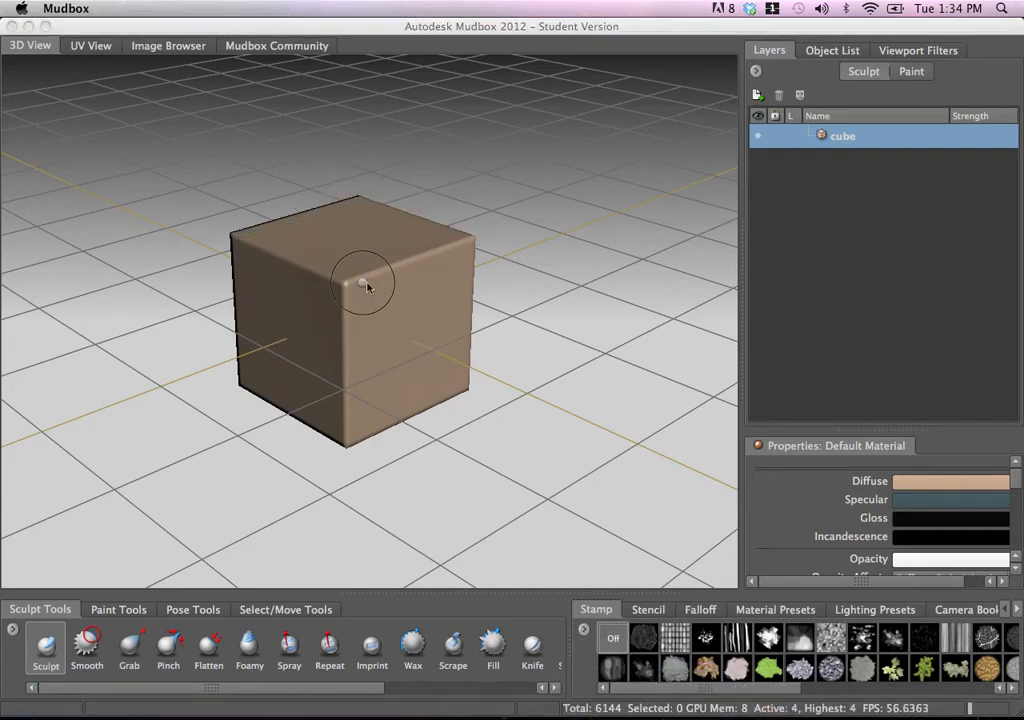
pyautogui.moveTo(400, 345)
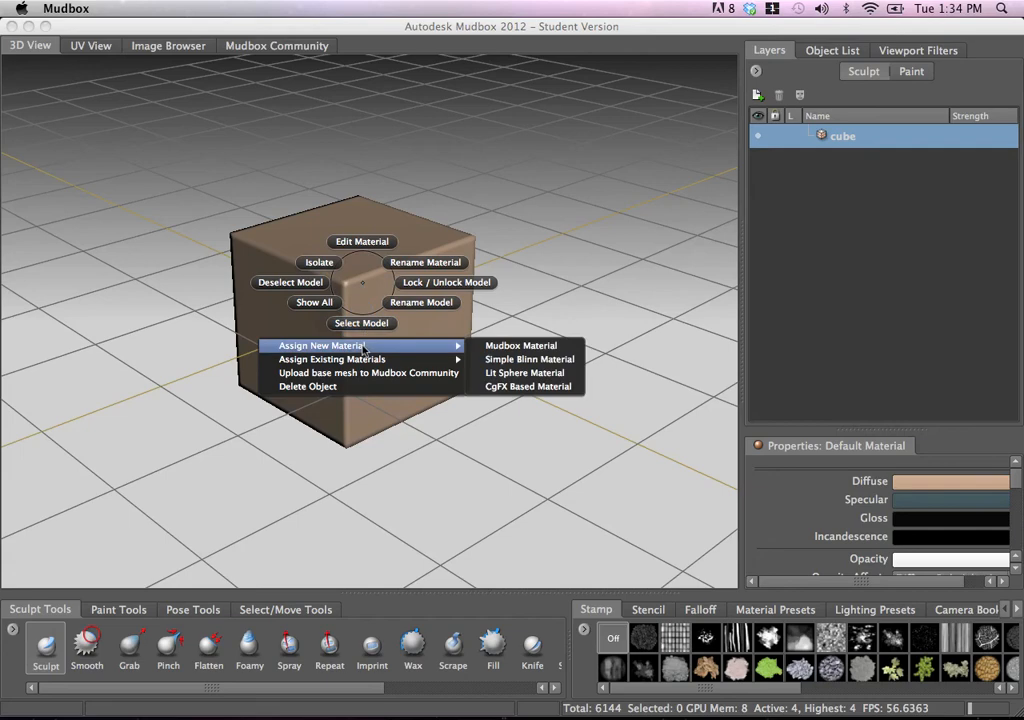
pyautogui.click(510, 346)
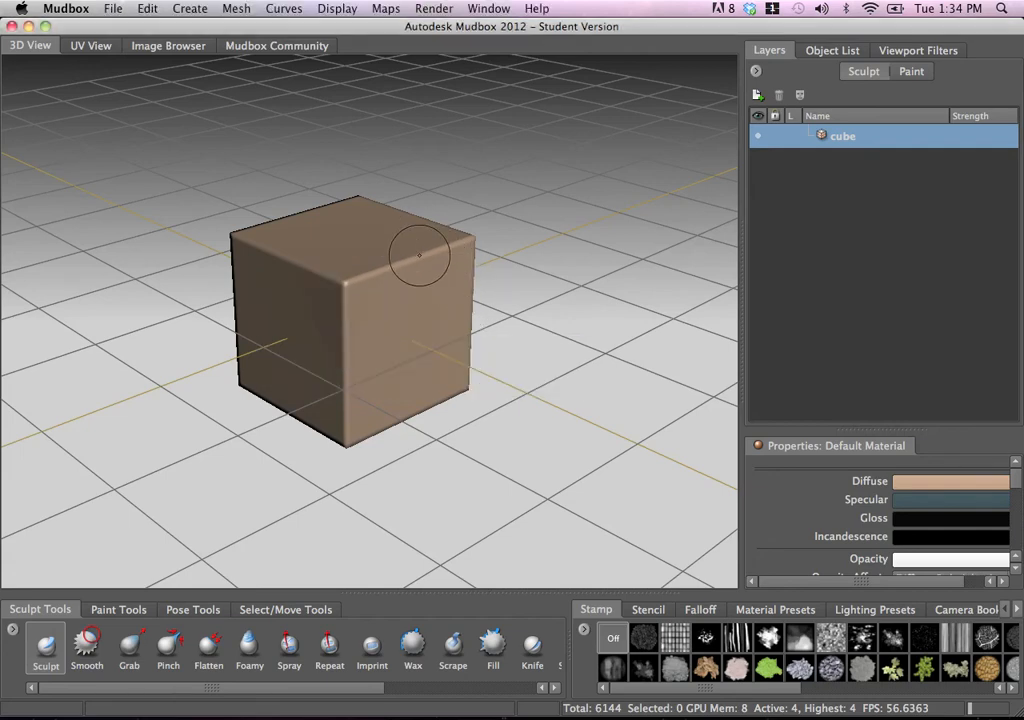
pyautogui.keyDown('alt'); pyautogui.moveTo(411, 263); pyautogui.dragTo(386, 289); pyautogui.keyUp('alt')
pyautogui.rightClick(384, 296)
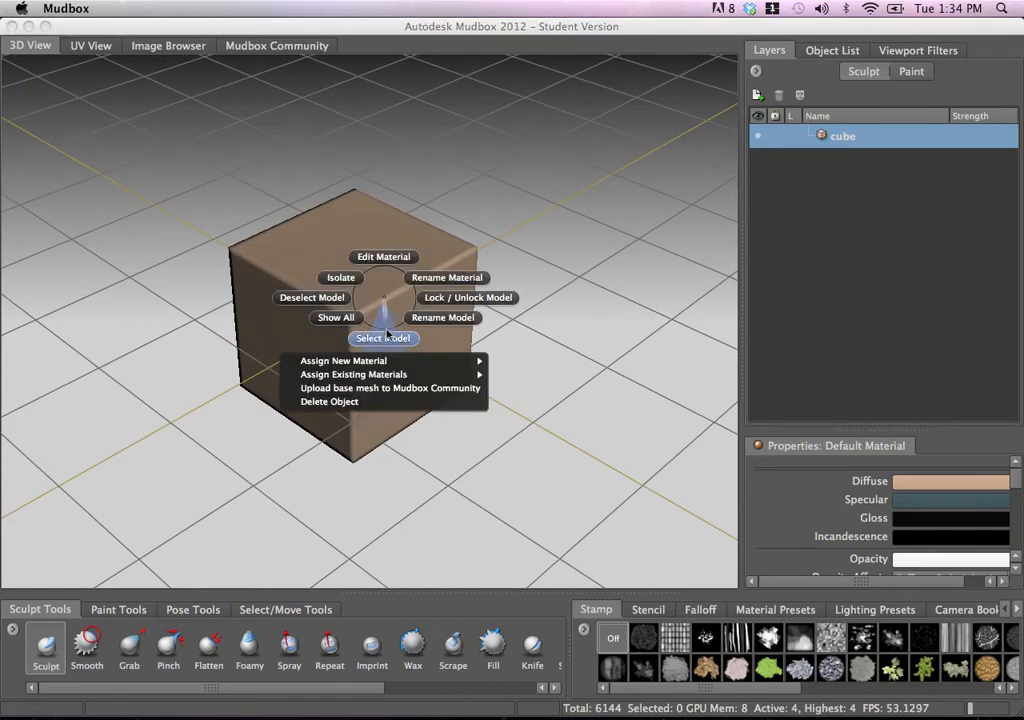
pyautogui.moveTo(387, 364)
pyautogui.click(540, 360)
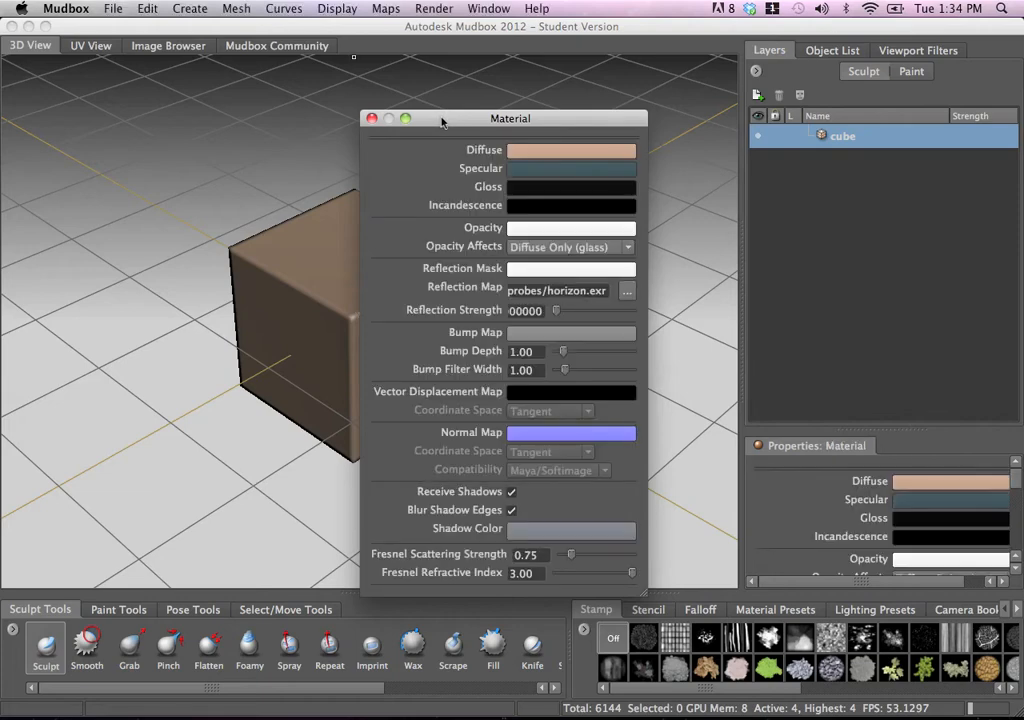
# Step: Set the new material's diffuse color to near-white and close the material settings
pyautogui.click(561, 133)
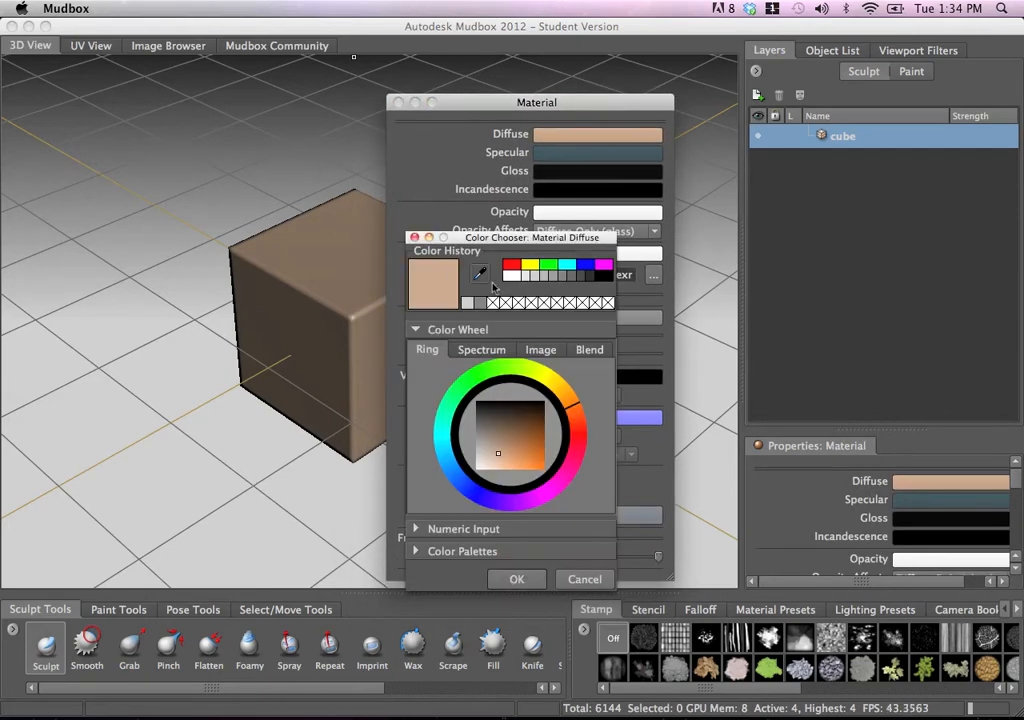
pyautogui.moveTo(517, 236); pyautogui.dragTo(443, 191)
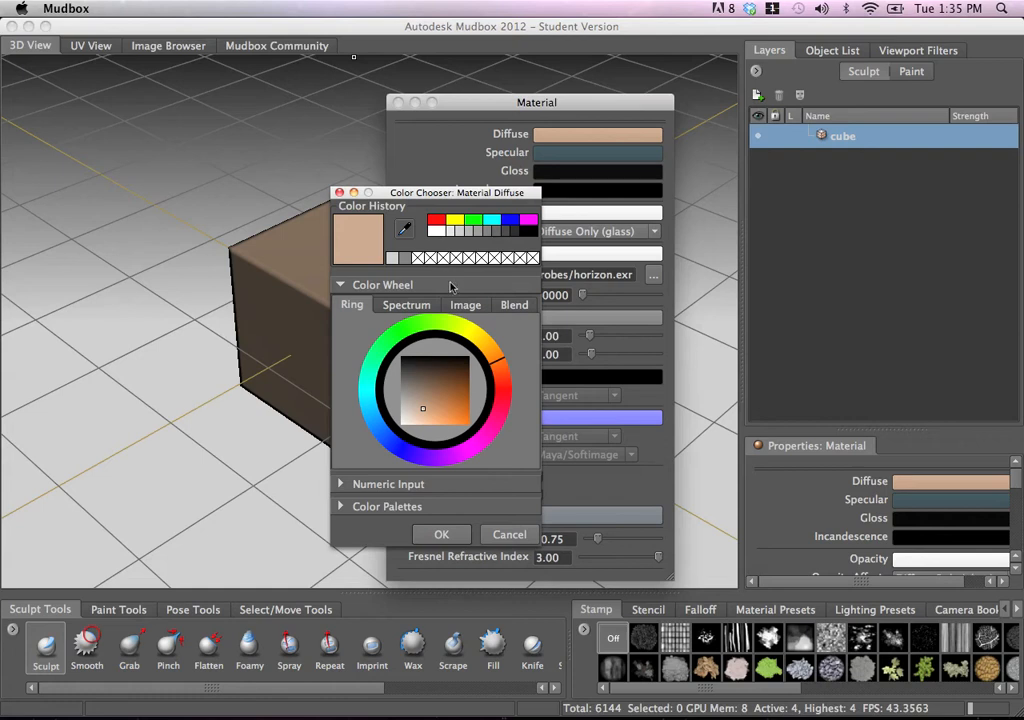
pyautogui.moveTo(449, 199); pyautogui.dragTo(432, 197)
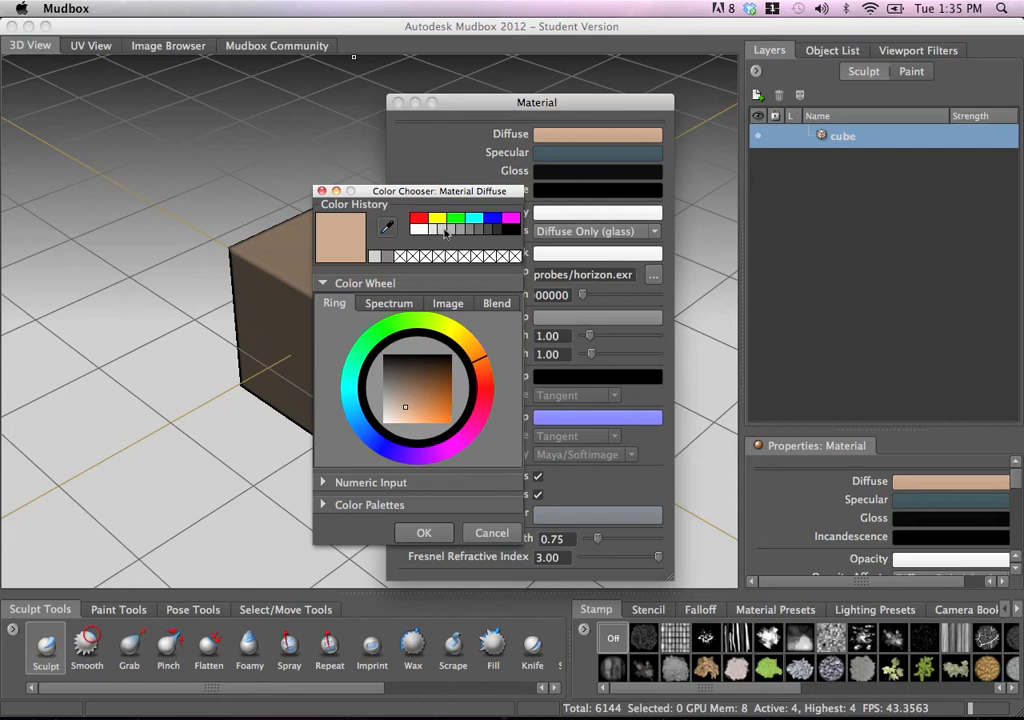
pyautogui.click(434, 231)
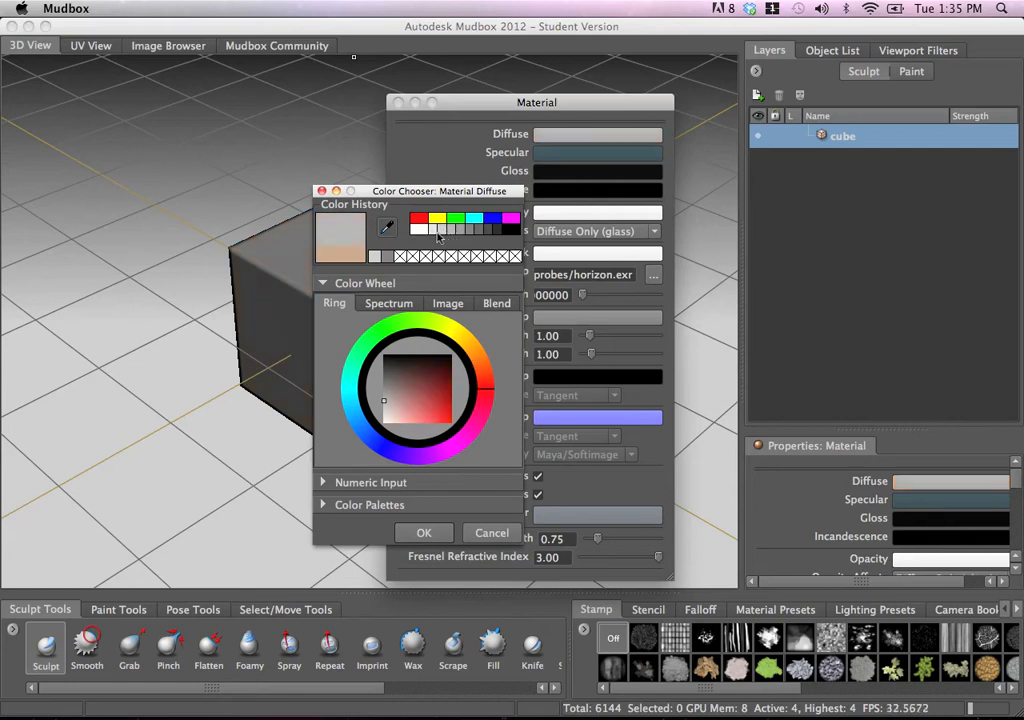
pyautogui.moveTo(385, 413); pyautogui.dragTo(383, 390)
pyautogui.click(469, 342)
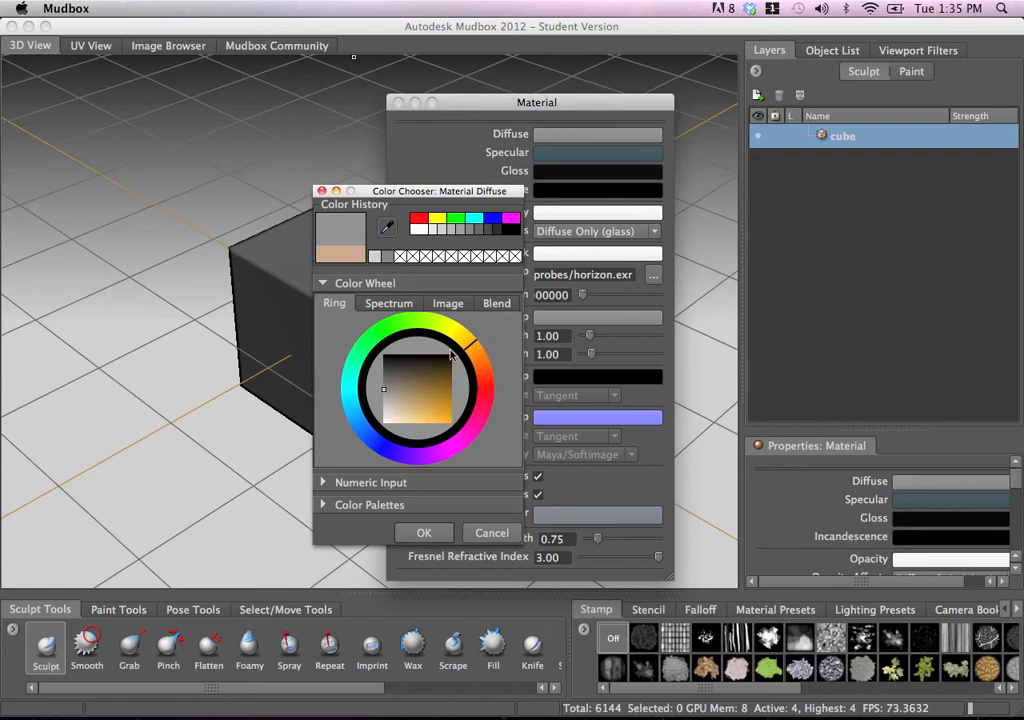
pyautogui.click(388, 401)
pyautogui.click(383, 417)
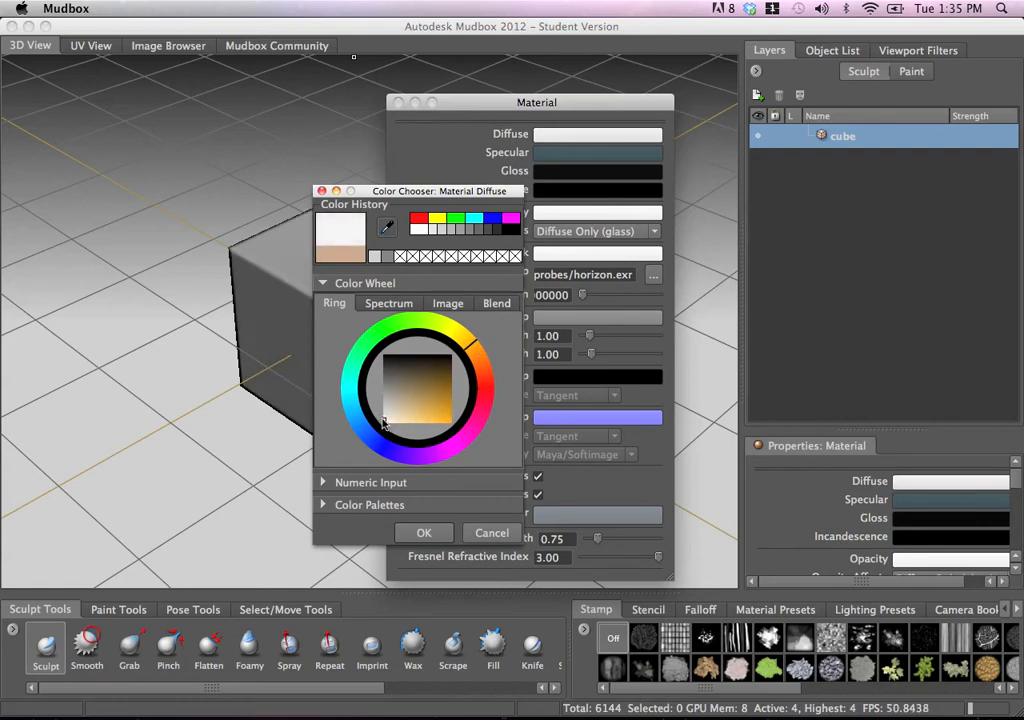
pyautogui.click(424, 532)
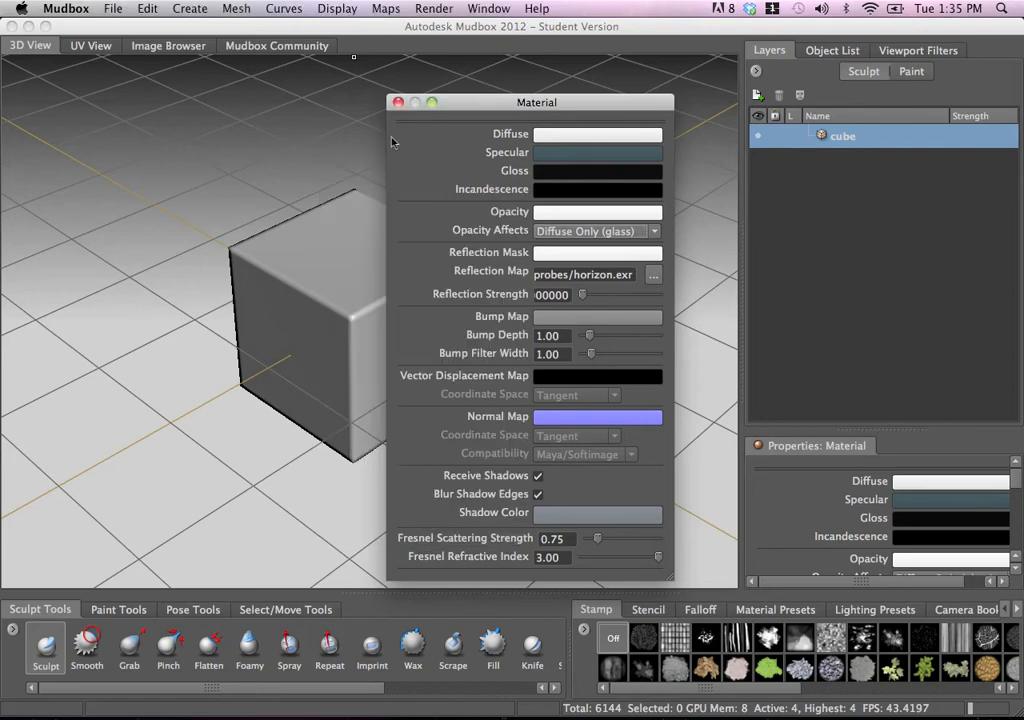
pyautogui.click(398, 102)
# Step: Turn on the wireframe display and inspect the cube's mesh from several angles
pyautogui.moveTo(373, 212)
pyautogui.keyDown('alt'); pyautogui.mouseDown()
pyautogui.moveTo(340, 203)
pyautogui.moveTo(466, 300)
pyautogui.moveTo(393, 263)
pyautogui.moveTo(453, 277)
pyautogui.moveTo(380, 270)
pyautogui.moveTo(448, 293)
pyautogui.moveTo(471, 281)
pyautogui.mouseUp(); pyautogui.keyUp('alt')
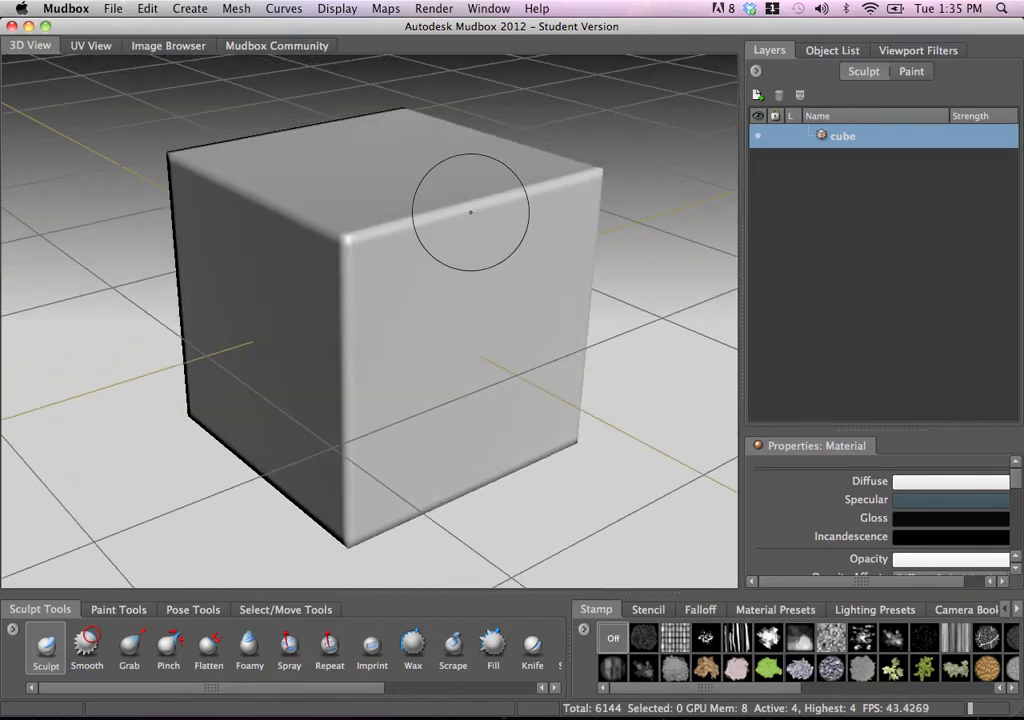
pyautogui.press('w')
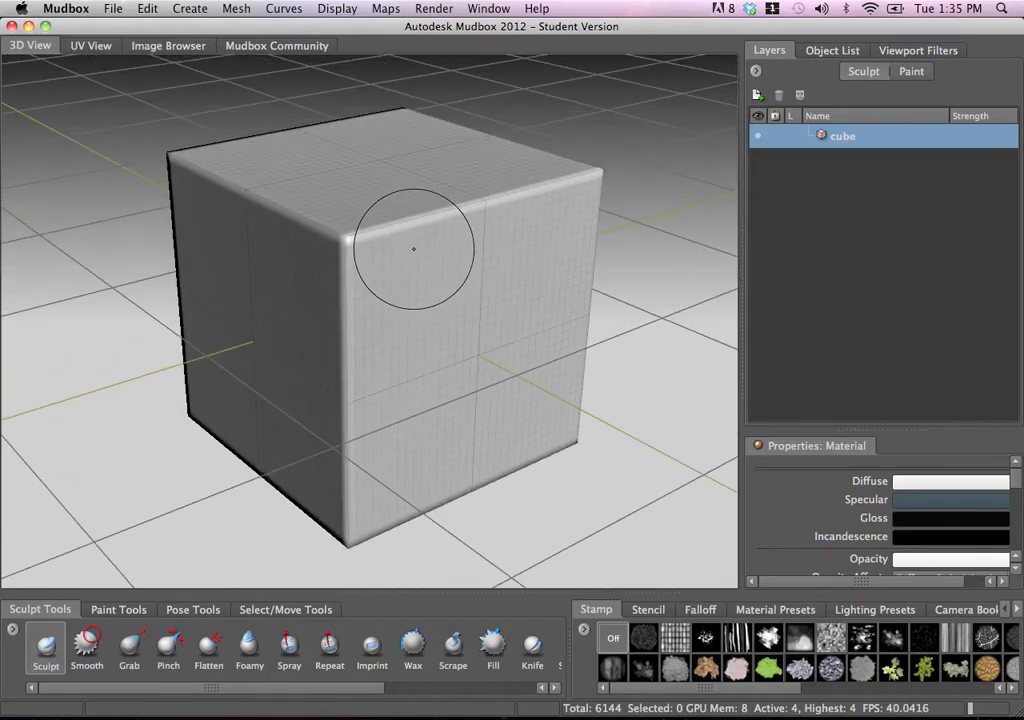
pyautogui.moveTo(413, 248)
pyautogui.keyDown('alt'); pyautogui.mouseDown()
pyautogui.moveTo(448, 263)
pyautogui.moveTo(385, 262)
pyautogui.mouseUp(); pyautogui.keyUp('alt')
pyautogui.keyDown('alt'); pyautogui.moveTo(383, 251); pyautogui.dragTo(366, 235); pyautogui.keyUp('alt')
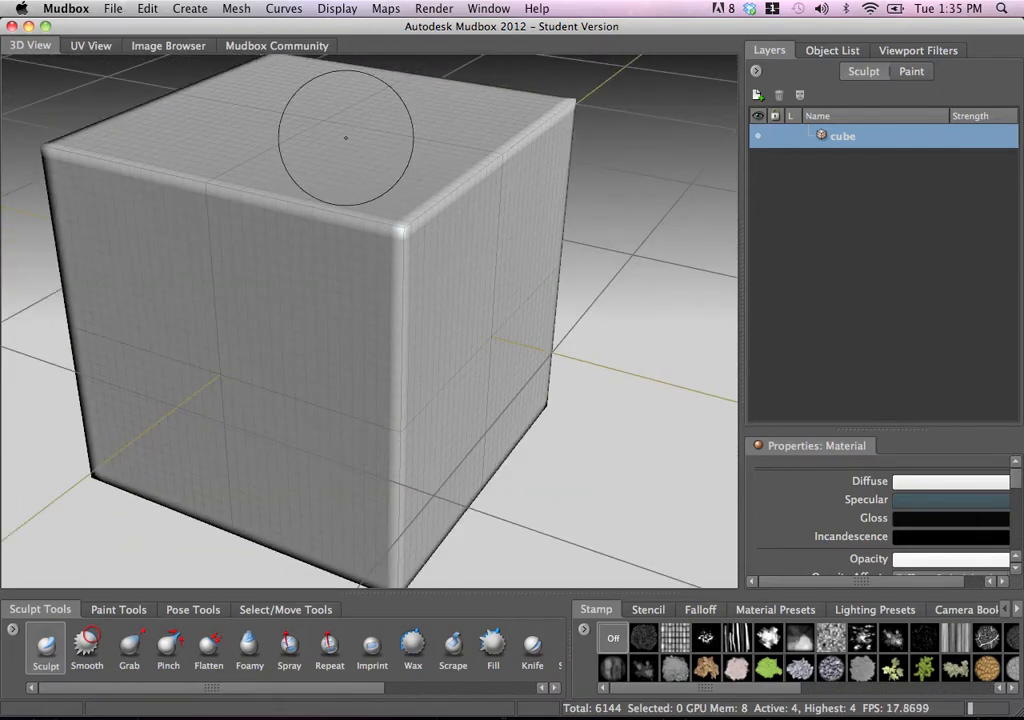
pyautogui.moveTo(393, 265)
pyautogui.keyDown('alt'); pyautogui.keyDown('shift'); pyautogui.mouseDown()
pyautogui.moveTo(306, 245)
pyautogui.moveTo(432, 258)
pyautogui.mouseUp(); pyautogui.keyUp('shift'); pyautogui.keyUp('alt')
pyautogui.moveTo(418, 176)
pyautogui.keyDown('alt'); pyautogui.mouseDown()
pyautogui.moveTo(439, 222)
pyautogui.moveTo(392, 223)
pyautogui.moveTo(432, 272)
pyautogui.mouseUp(); pyautogui.keyUp('alt')
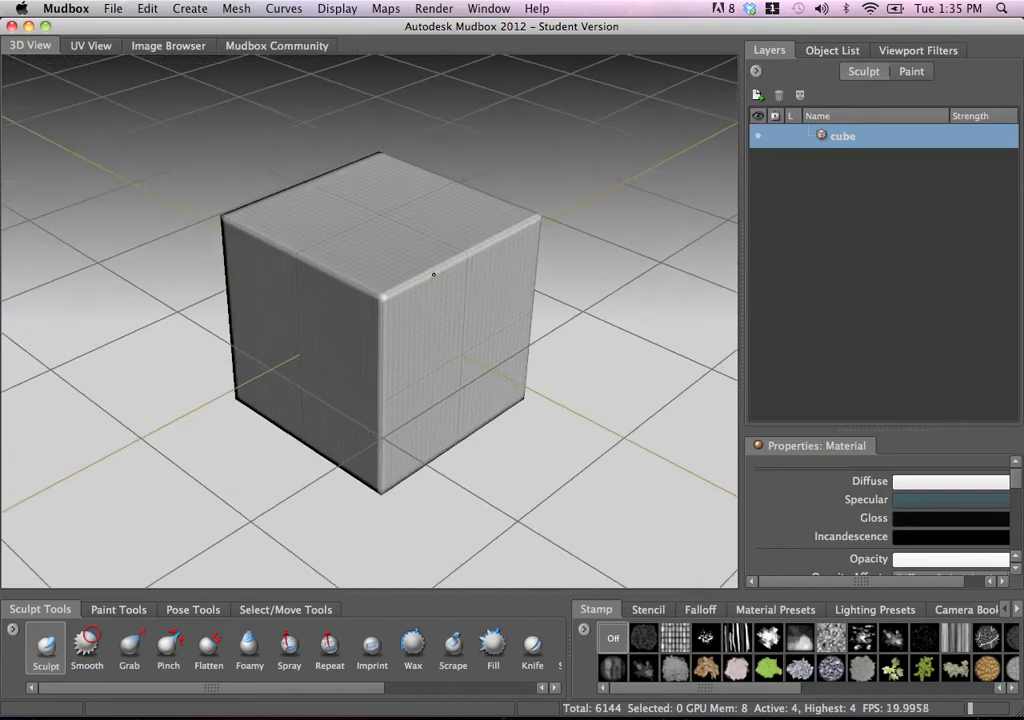
pyautogui.keyDown('alt'); pyautogui.moveTo(432, 272); pyautogui.dragTo(393, 290, button='right'); pyautogui.keyUp('alt')
pyautogui.keyDown('alt'); pyautogui.moveTo(361, 240); pyautogui.dragTo(408, 232, button='right'); pyautogui.keyUp('alt')
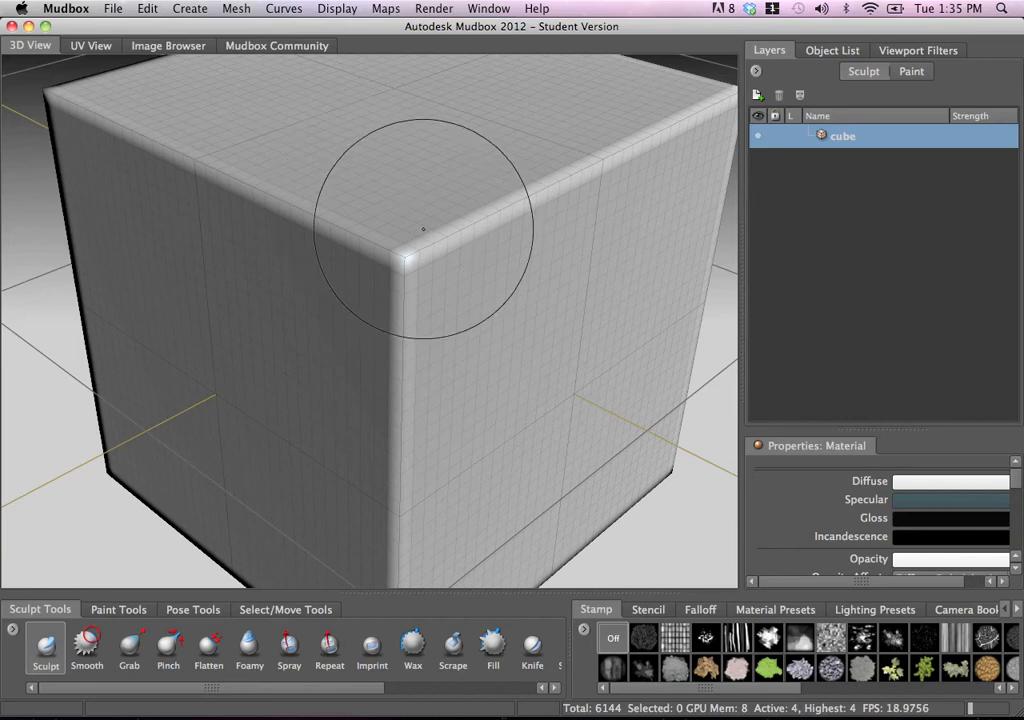
pyautogui.moveTo(427, 201)
pyautogui.keyDown('alt'); pyautogui.mouseDown()
pyautogui.moveTo(423, 229)
pyautogui.moveTo(441, 231)
pyautogui.moveTo(405, 232)
pyautogui.moveTo(350, 121)
pyautogui.mouseUp(); pyautogui.keyUp('alt')
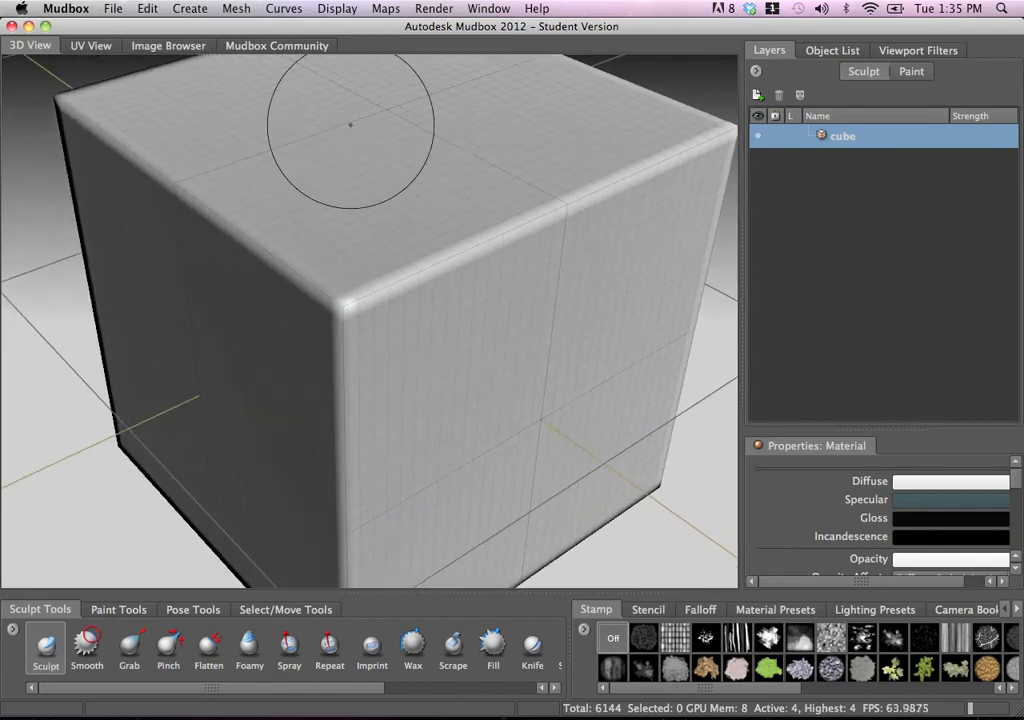
pyautogui.keyDown('alt'); pyautogui.moveTo(343, 162); pyautogui.dragTo(299, 160, button='right'); pyautogui.keyUp('alt')
pyautogui.keyDown('alt'); pyautogui.moveTo(299, 160); pyautogui.dragTo(347, 162); pyautogui.keyUp('alt')
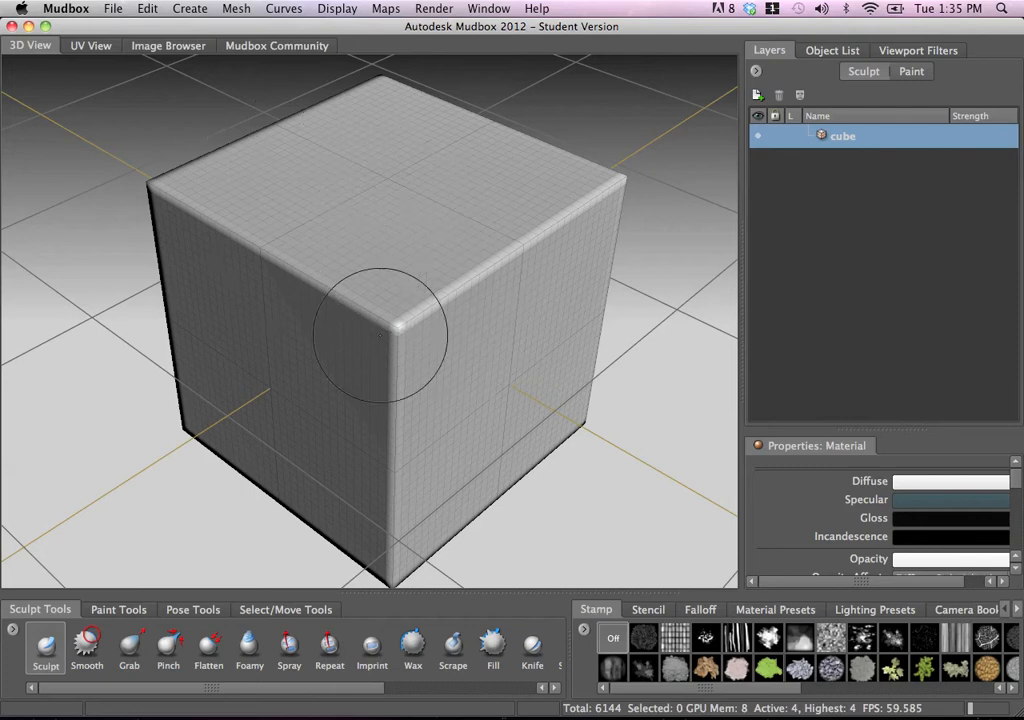
pyautogui.click(238, 8)
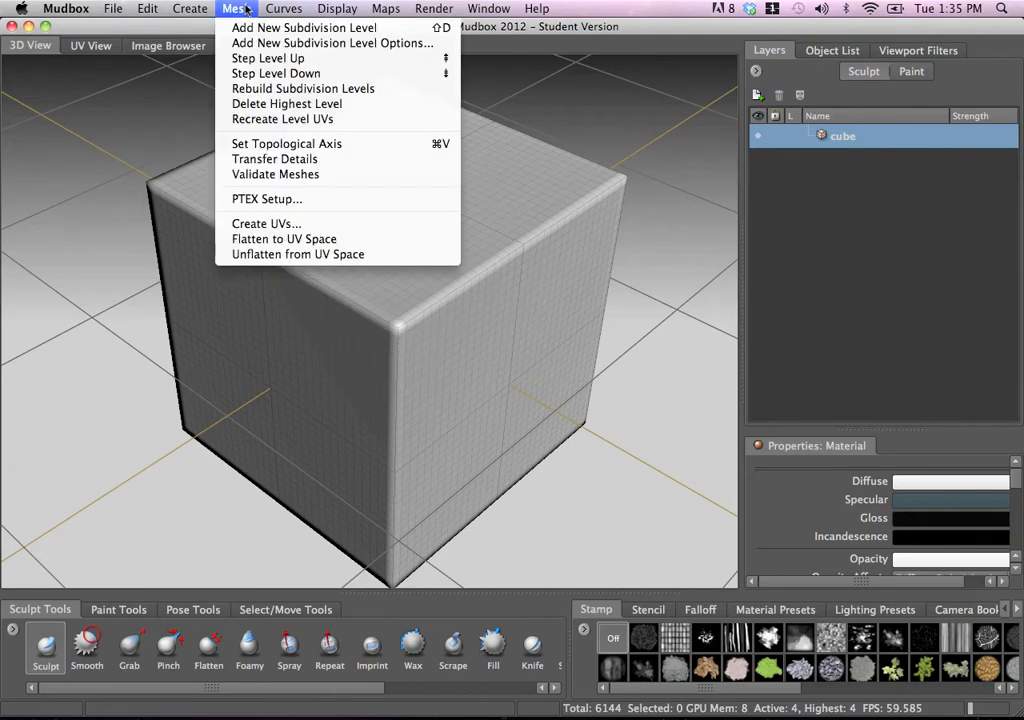
pyautogui.click(244, 8)
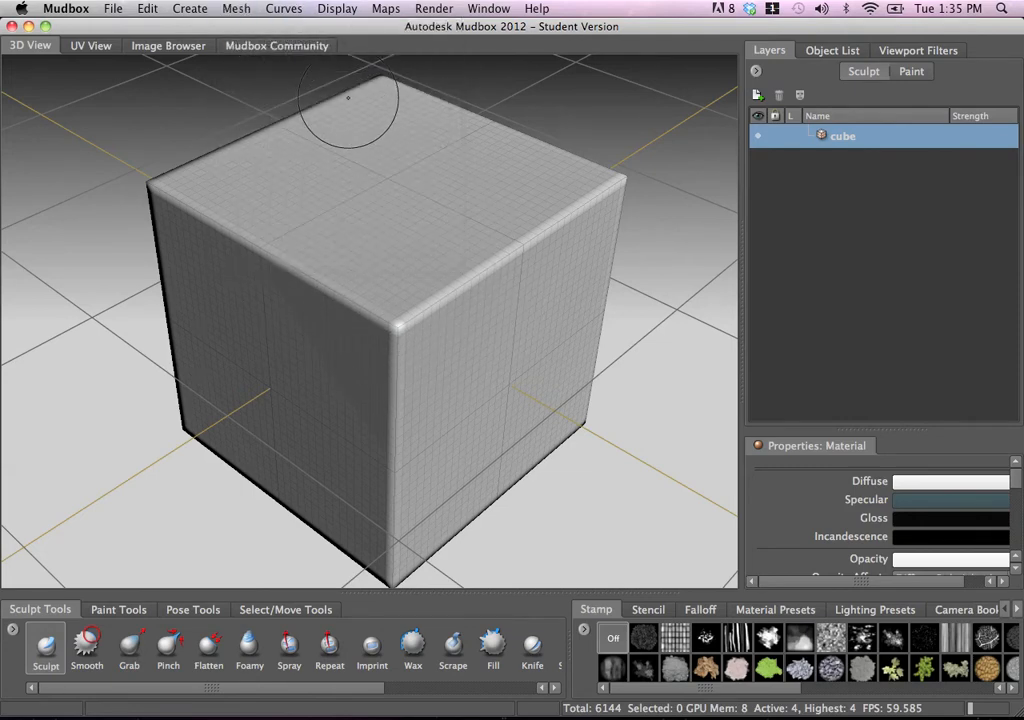
pyautogui.click(237, 8)
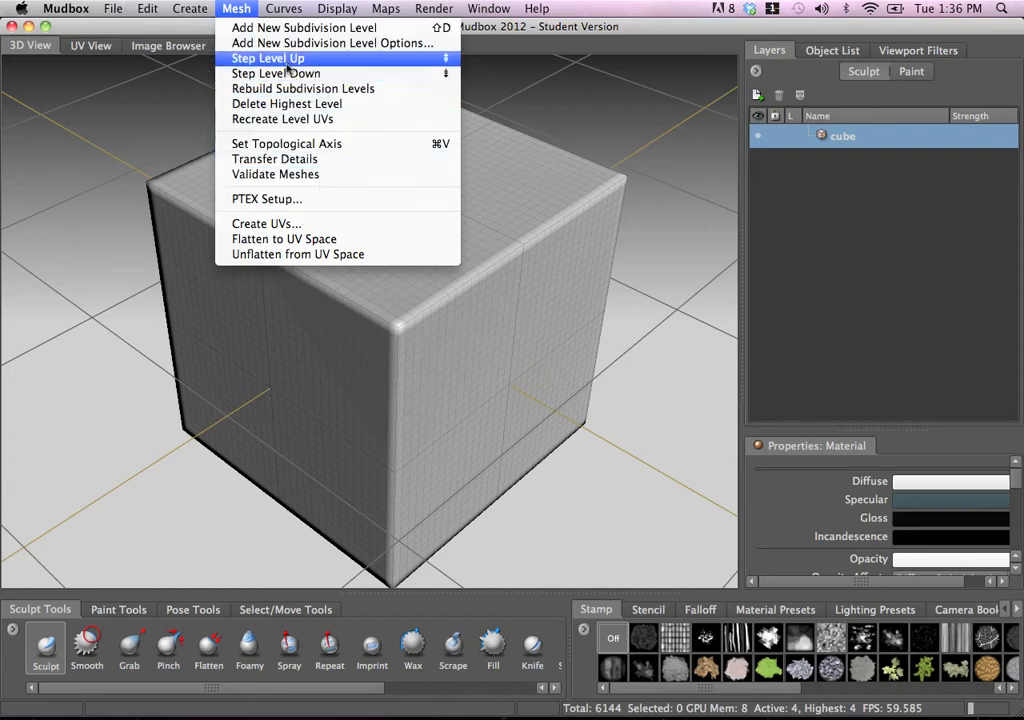
pyautogui.moveTo(331, 9)
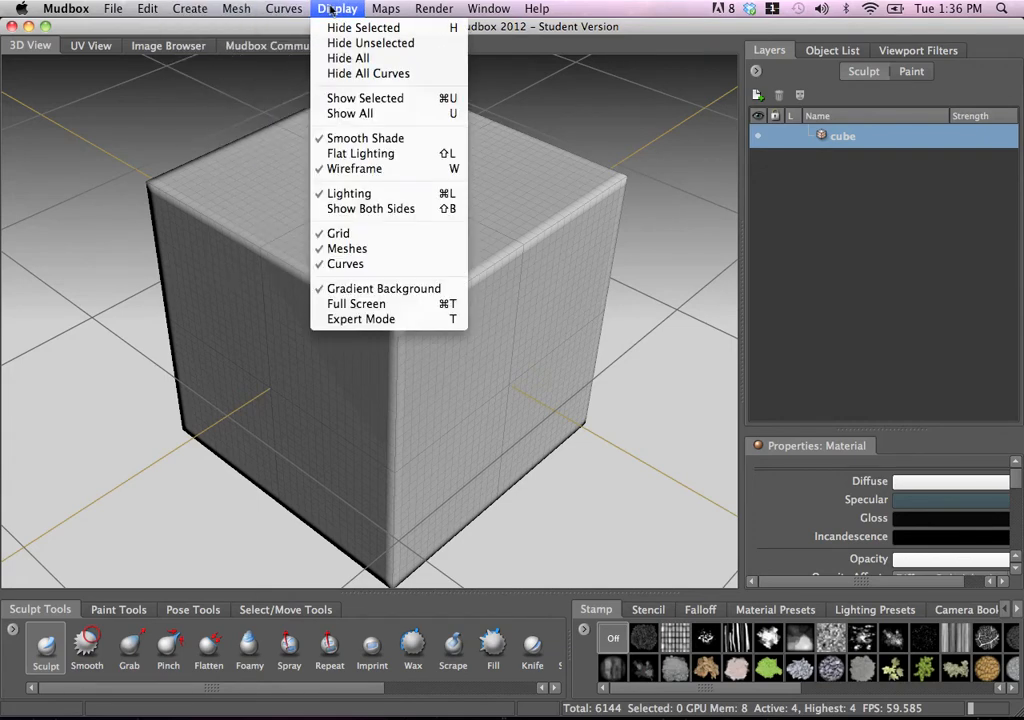
pyautogui.moveTo(238, 9)
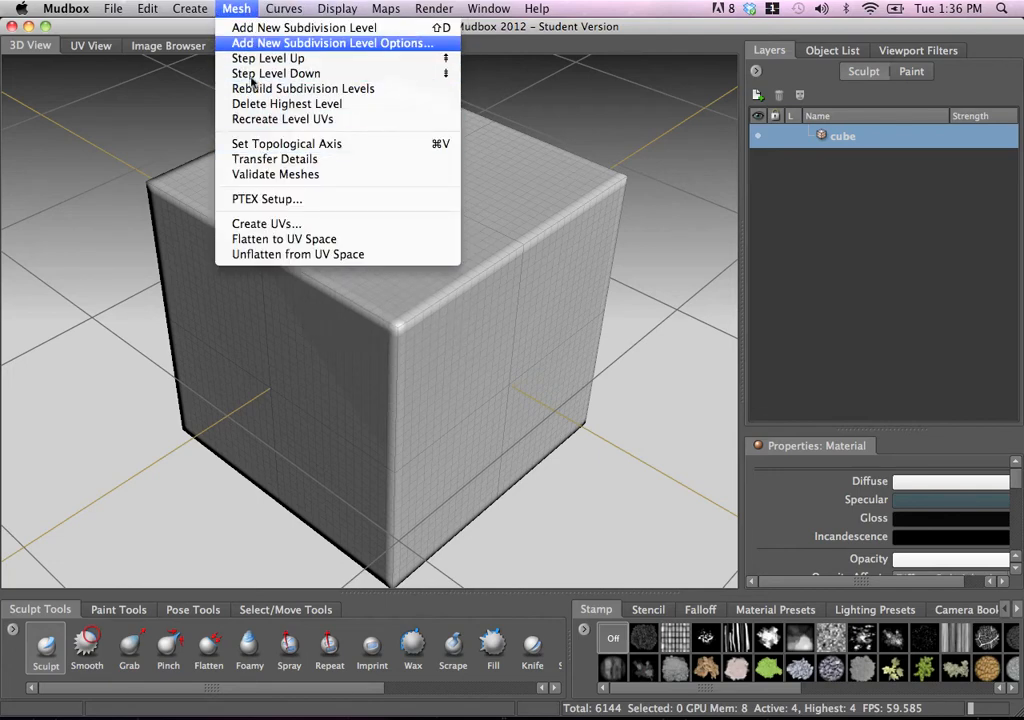
pyautogui.moveTo(438, 8)
pyautogui.moveTo(506, 8)
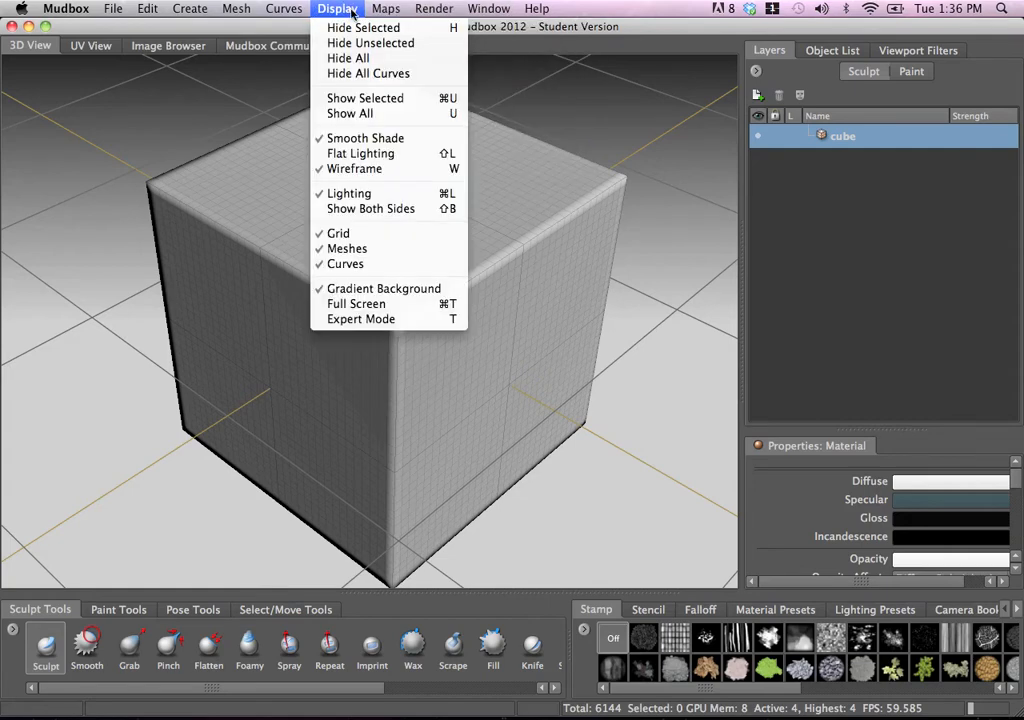
pyautogui.moveTo(295, 7)
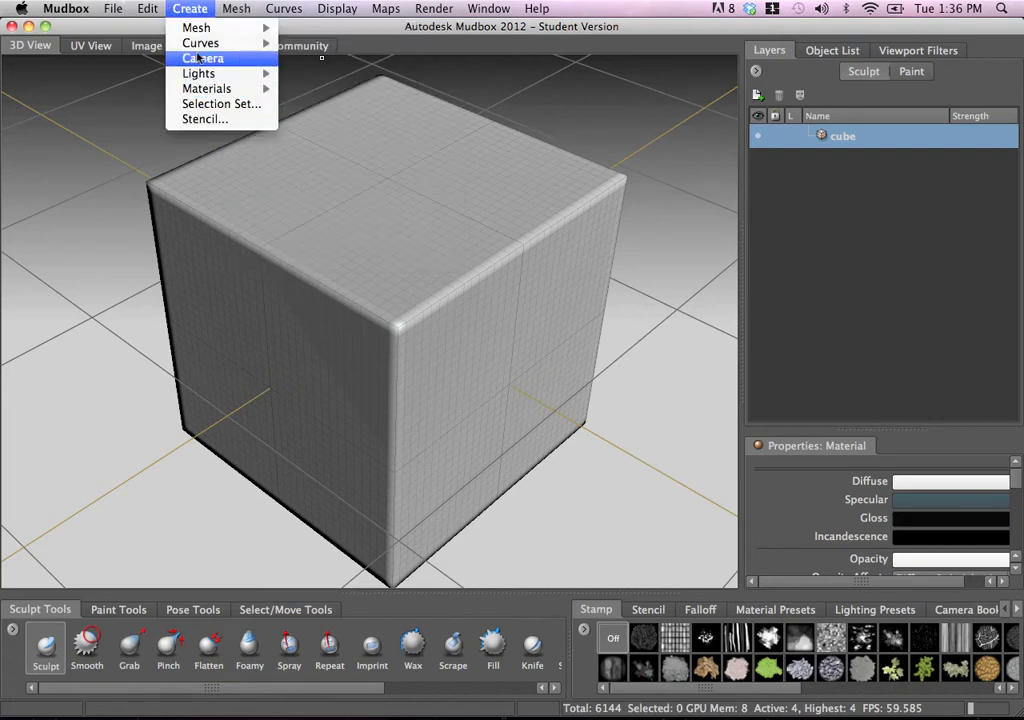
pyautogui.moveTo(153, 7)
pyautogui.moveTo(113, 8)
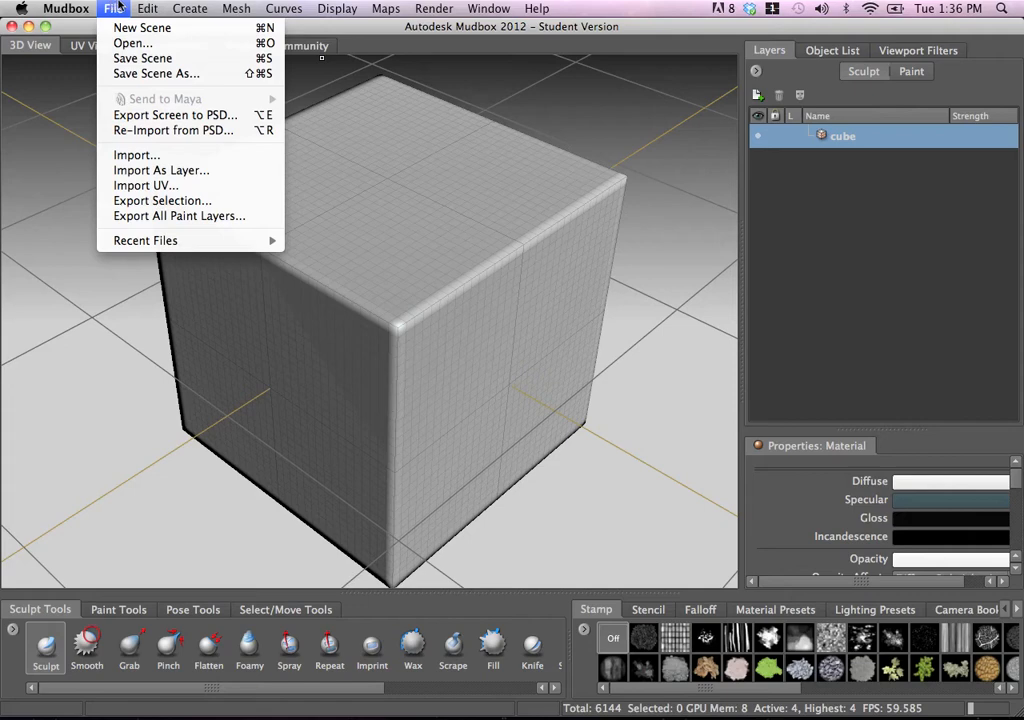
pyautogui.moveTo(57, 6)
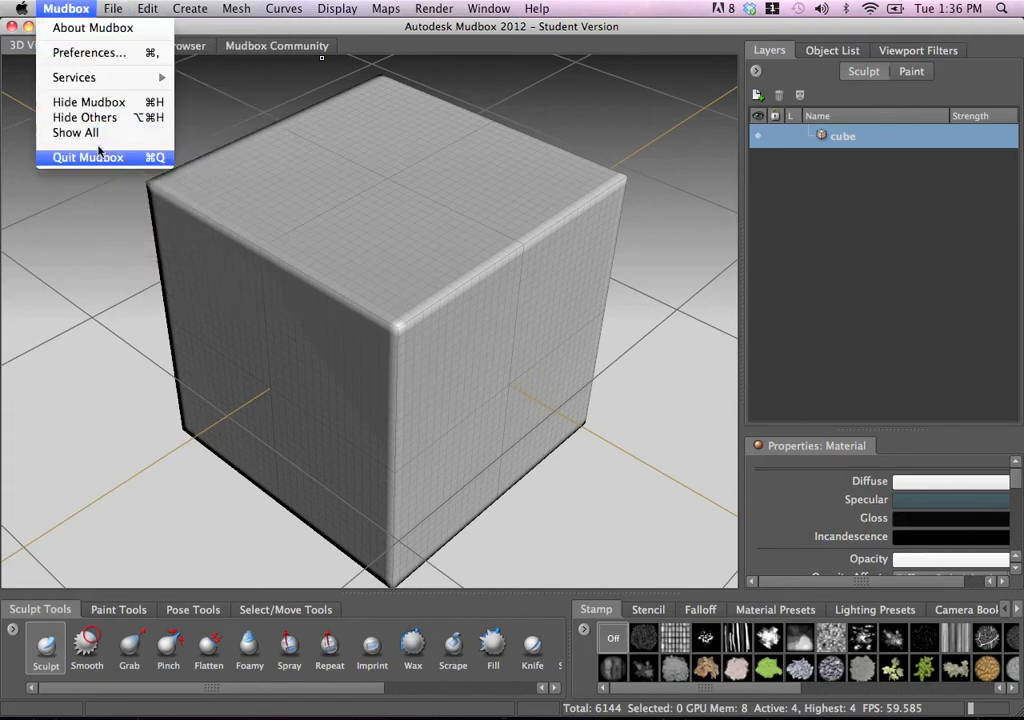
# Step: Look into the User Interface section of the preferences and close them without changing anything
pyautogui.click(97, 55)
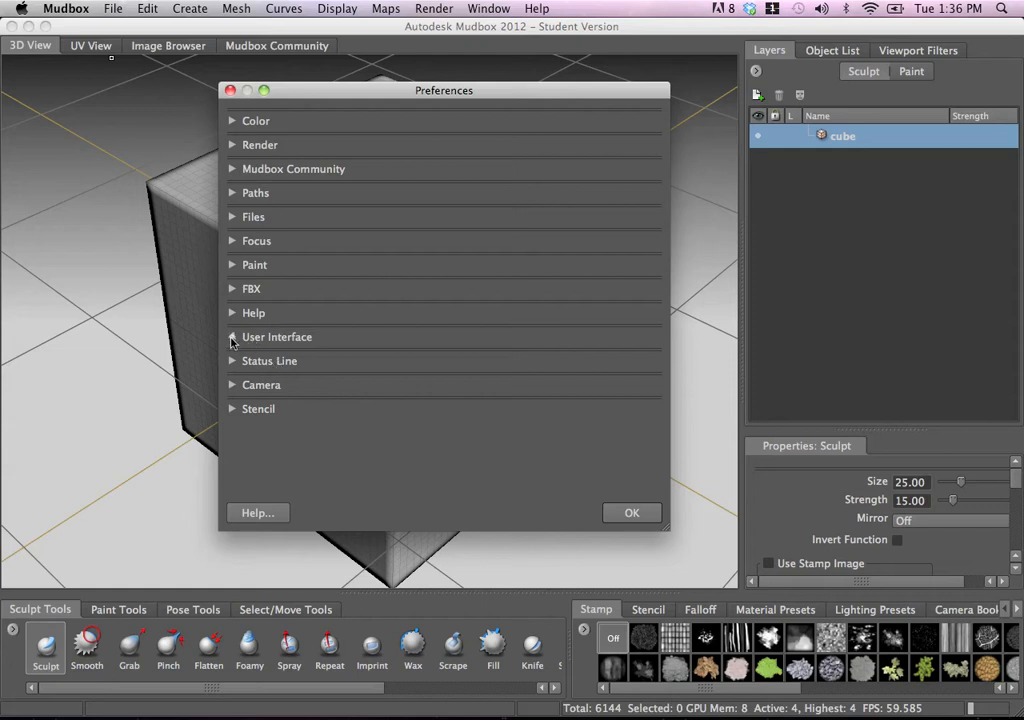
pyautogui.click(232, 338)
pyautogui.click(233, 337)
pyautogui.click(230, 91)
# Step: Add a new subdivision level to the cube through the subdivision options, with Smooth Positions enabled
pyautogui.click(236, 9)
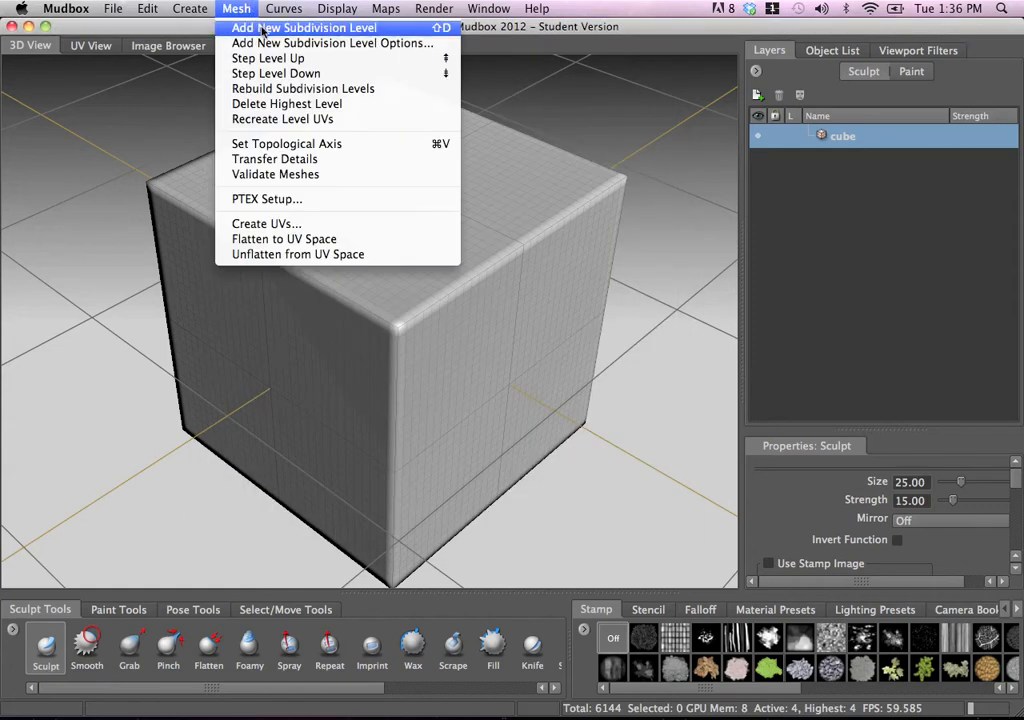
pyautogui.click(340, 44)
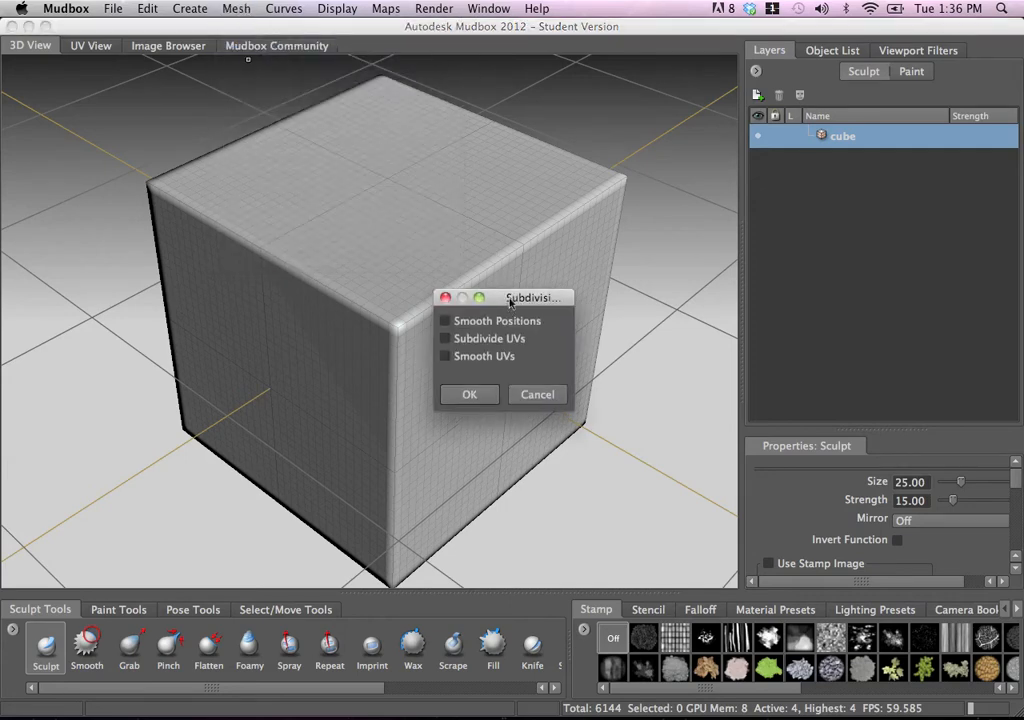
pyautogui.moveTo(487, 298); pyautogui.dragTo(525, 82)
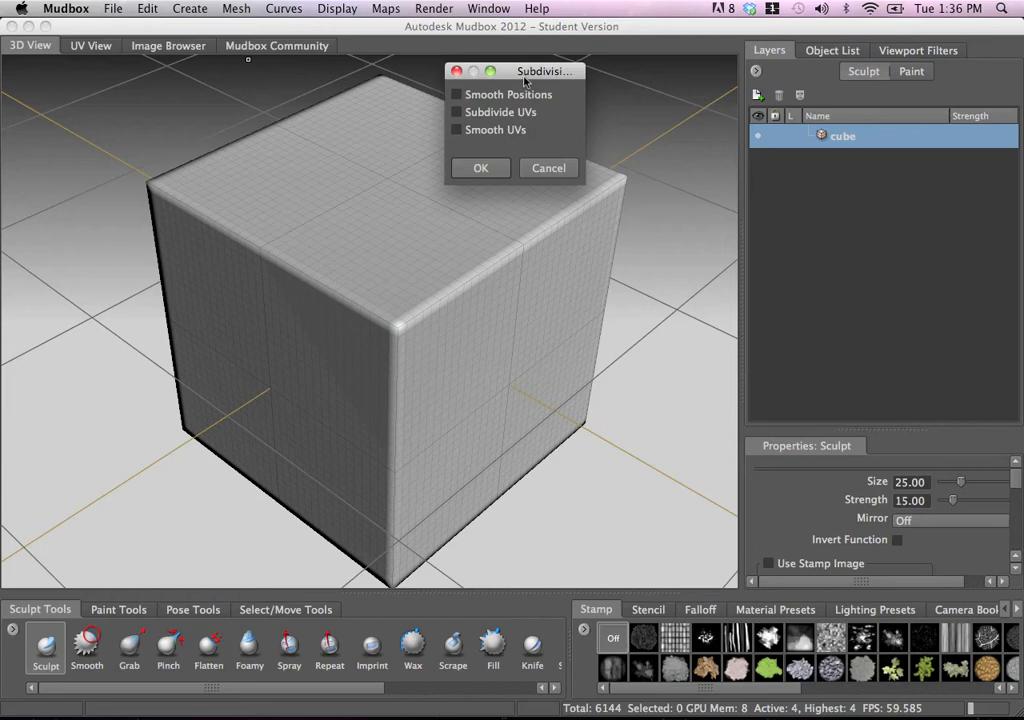
pyautogui.moveTo(533, 77); pyautogui.dragTo(568, 83)
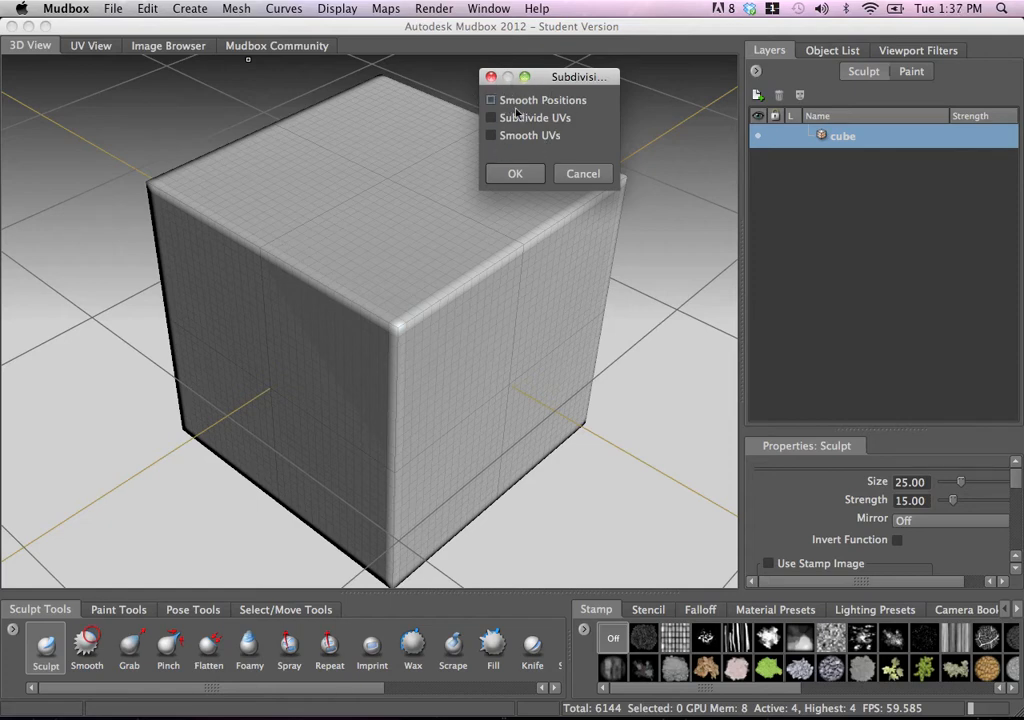
pyautogui.moveTo(552, 76); pyautogui.dragTo(589, 73)
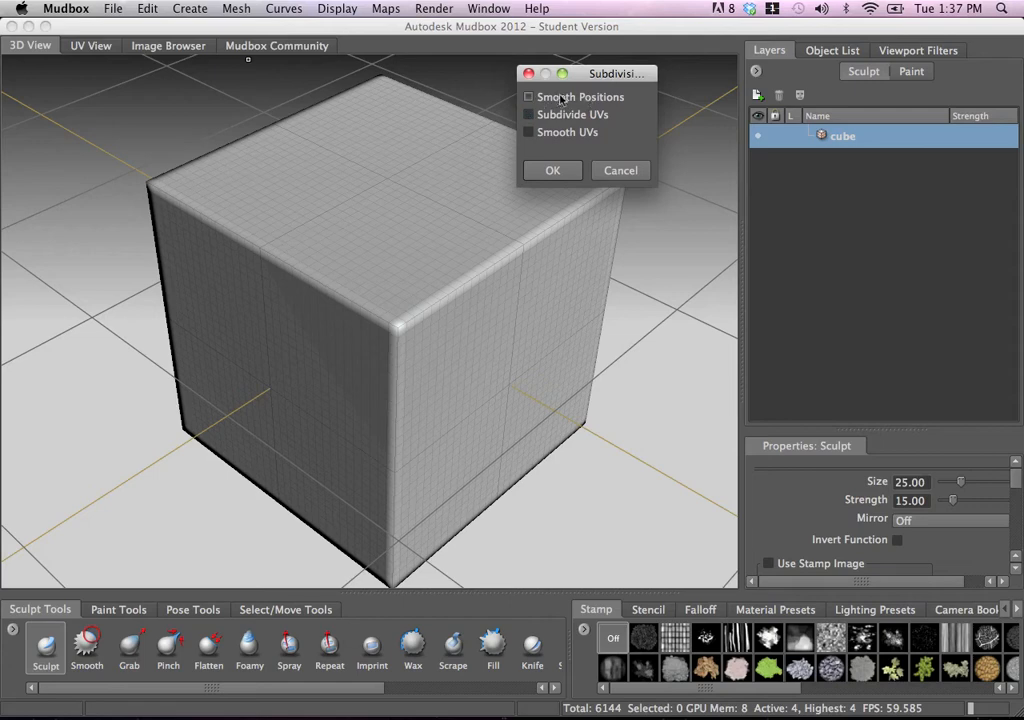
pyautogui.click(530, 98)
pyautogui.click(582, 117)
pyautogui.click(557, 172)
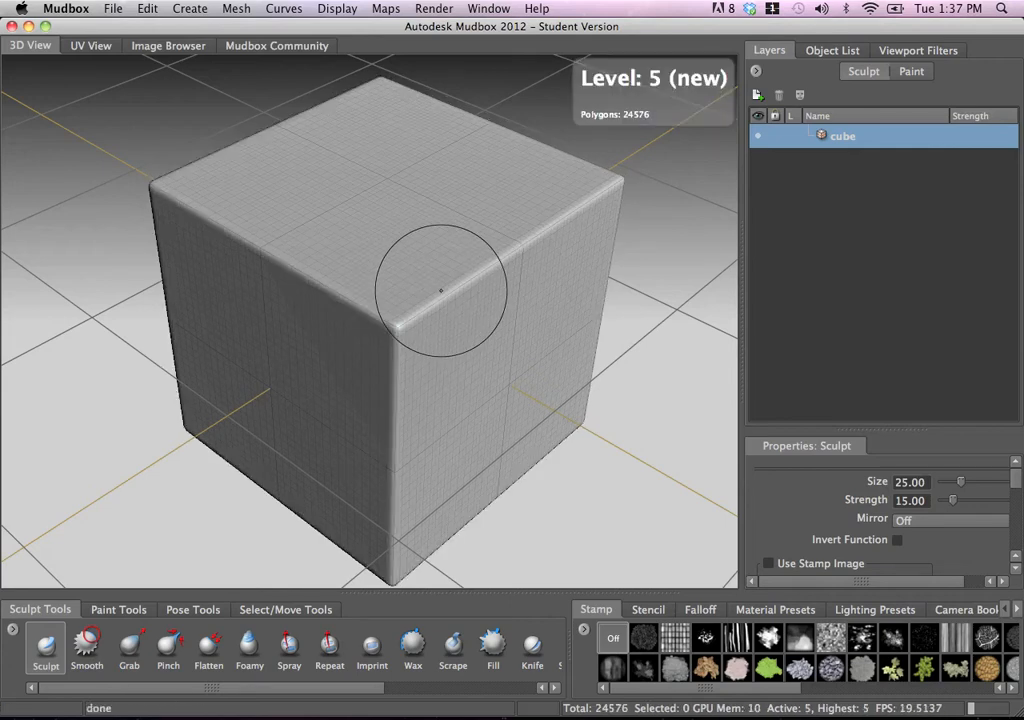
# Step: Add one more subdivision level to the cube, level 6, and inspect its denser wireframe around the corner
pyautogui.keyDown('alt'); pyautogui.moveTo(441, 290); pyautogui.dragTo(297, 270); pyautogui.keyUp('alt')
pyautogui.keyDown('alt'); pyautogui.moveTo(297, 270); pyautogui.dragTo(480, 293, button='right'); pyautogui.keyUp('alt')
pyautogui.keyDown('alt'); pyautogui.moveTo(480, 293); pyautogui.dragTo(441, 304); pyautogui.keyUp('alt')
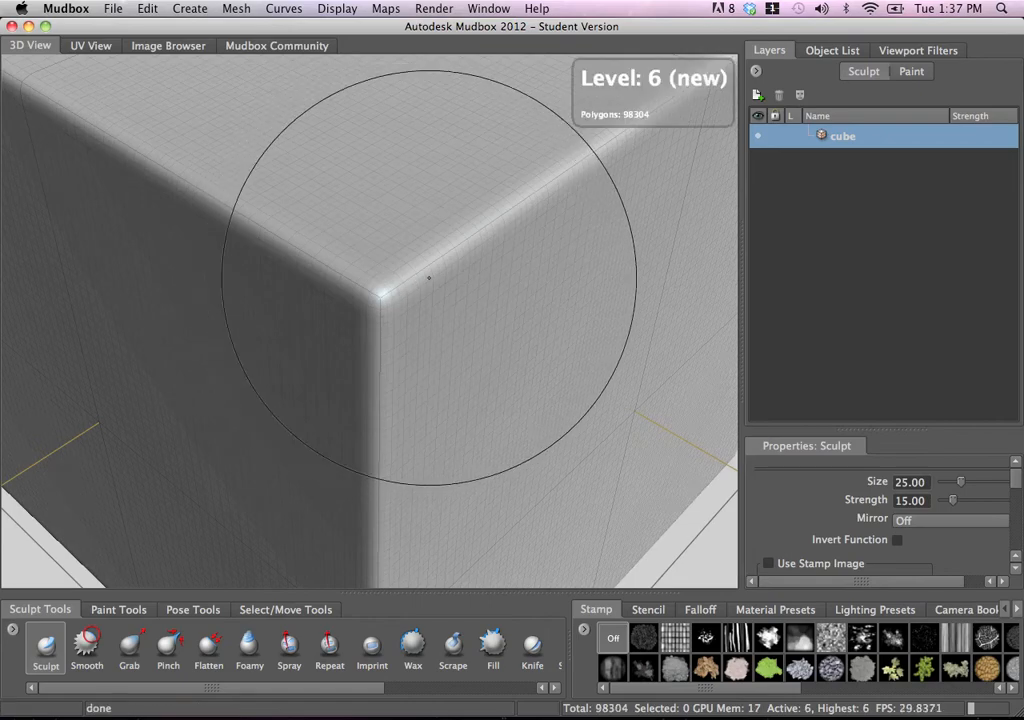
pyautogui.moveTo(390, 277)
pyautogui.keyDown('alt'); pyautogui.mouseDown(button='right')
pyautogui.moveTo(373, 181)
pyautogui.moveTo(432, 279)
pyautogui.moveTo(469, 286)
pyautogui.moveTo(359, 235)
pyautogui.moveTo(481, 186)
pyautogui.mouseUp(button='right'); pyautogui.keyUp('alt')
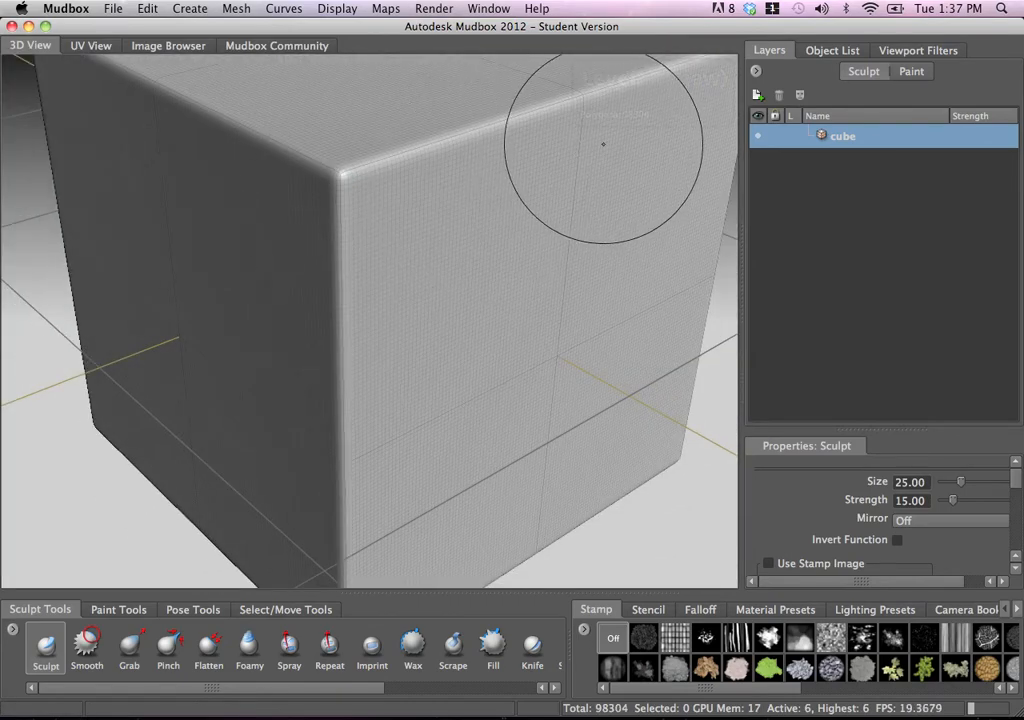
# Step: Examine the face, vertex and UV information for each of the cube's subdivision levels in the object list, selecting level 6
pyautogui.click(844, 50)
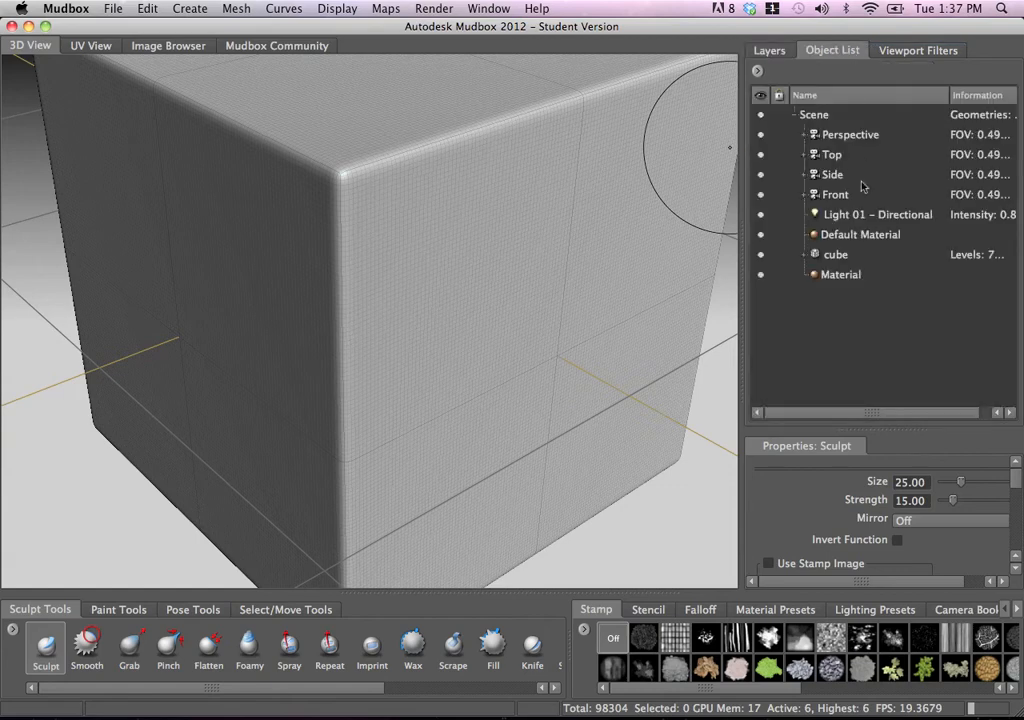
pyautogui.click(838, 256)
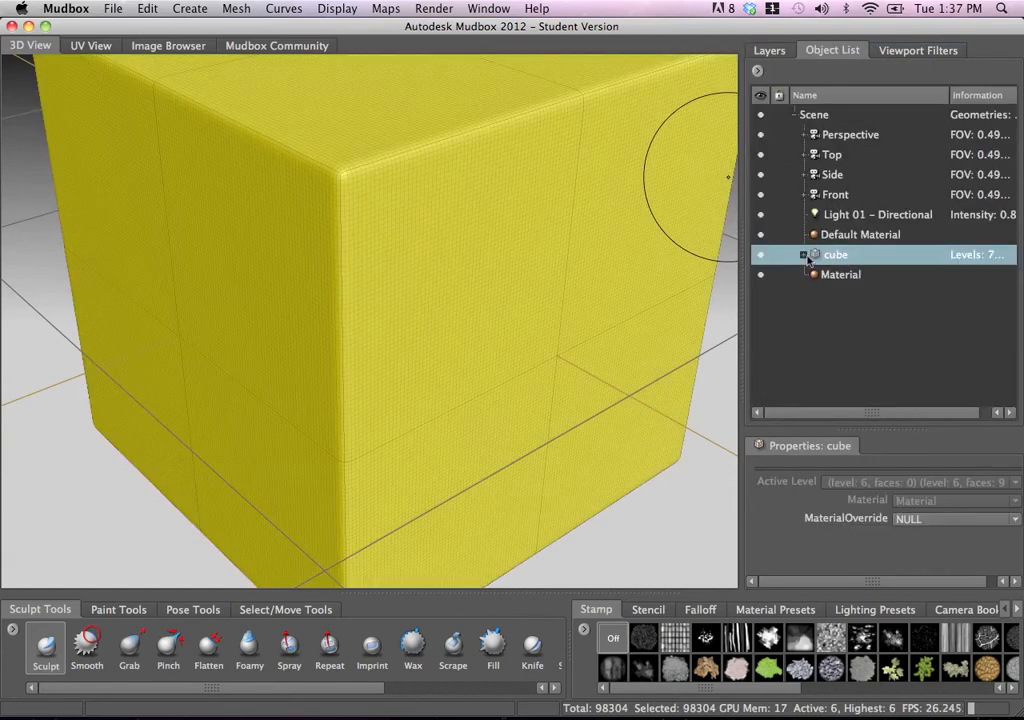
pyautogui.click(805, 256)
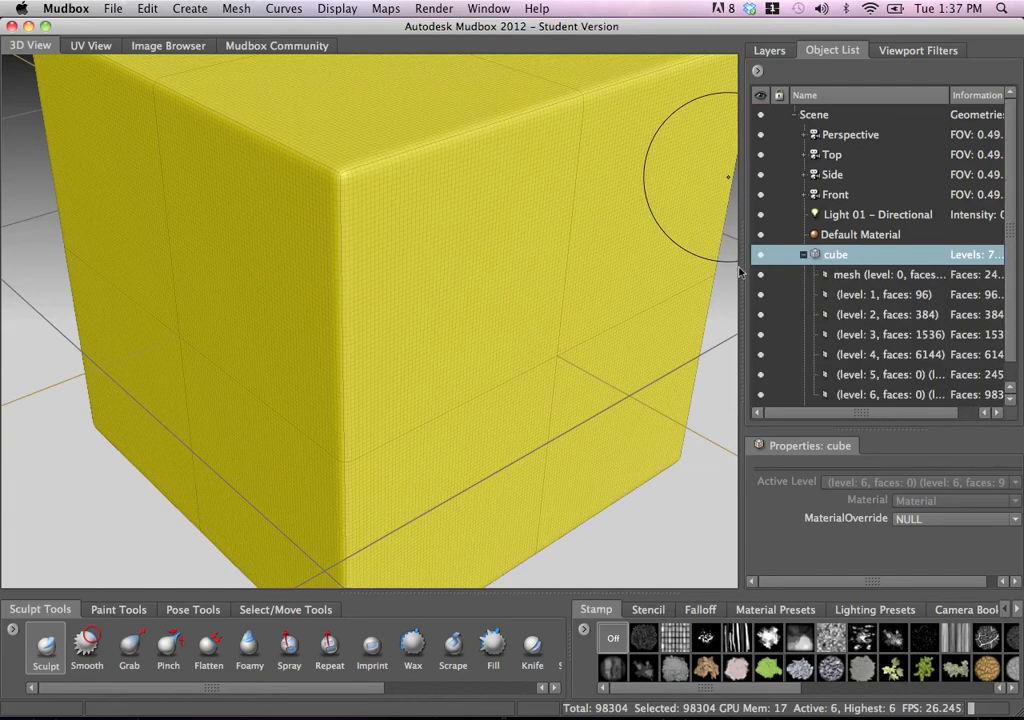
pyautogui.moveTo(740, 270); pyautogui.dragTo(482, 270)
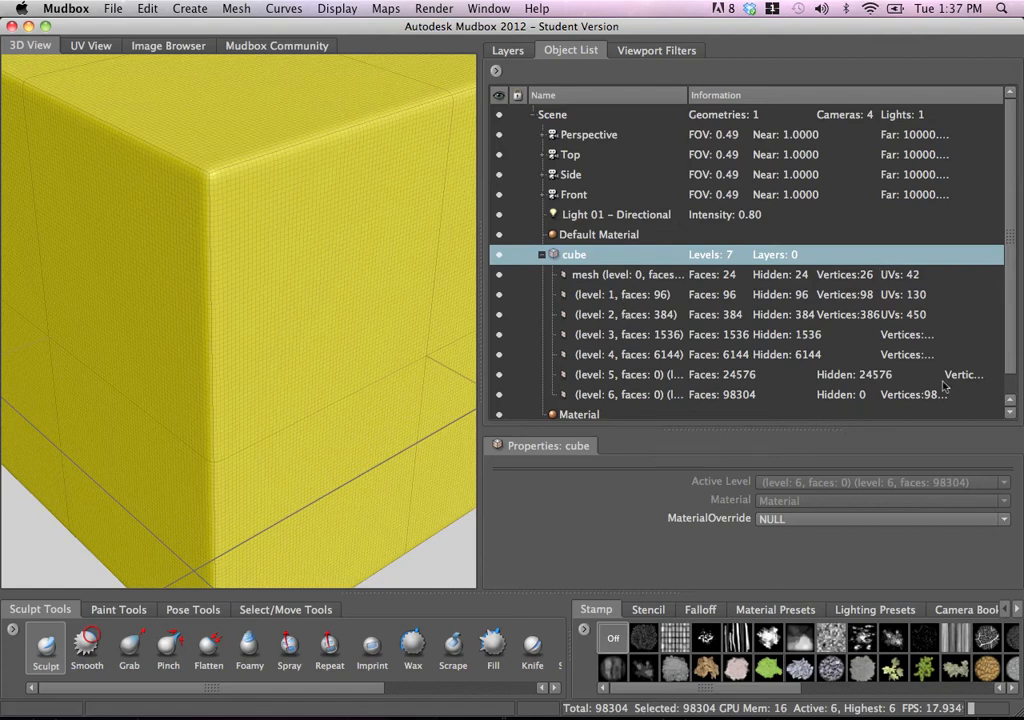
pyautogui.click(737, 395)
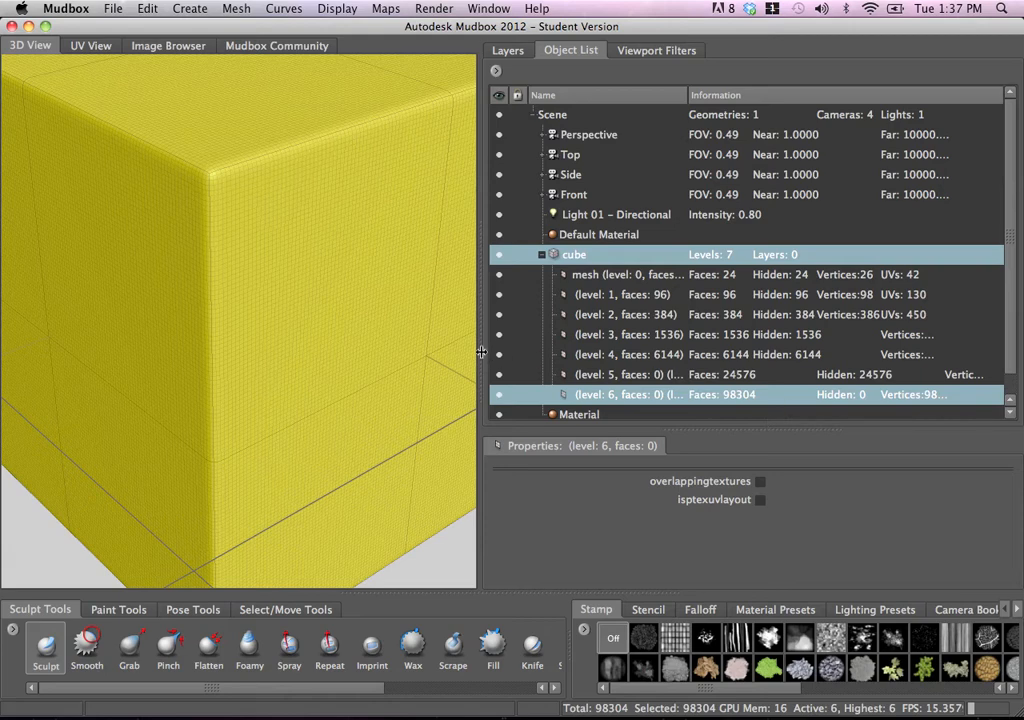
pyautogui.moveTo(480, 350); pyautogui.dragTo(290, 350)
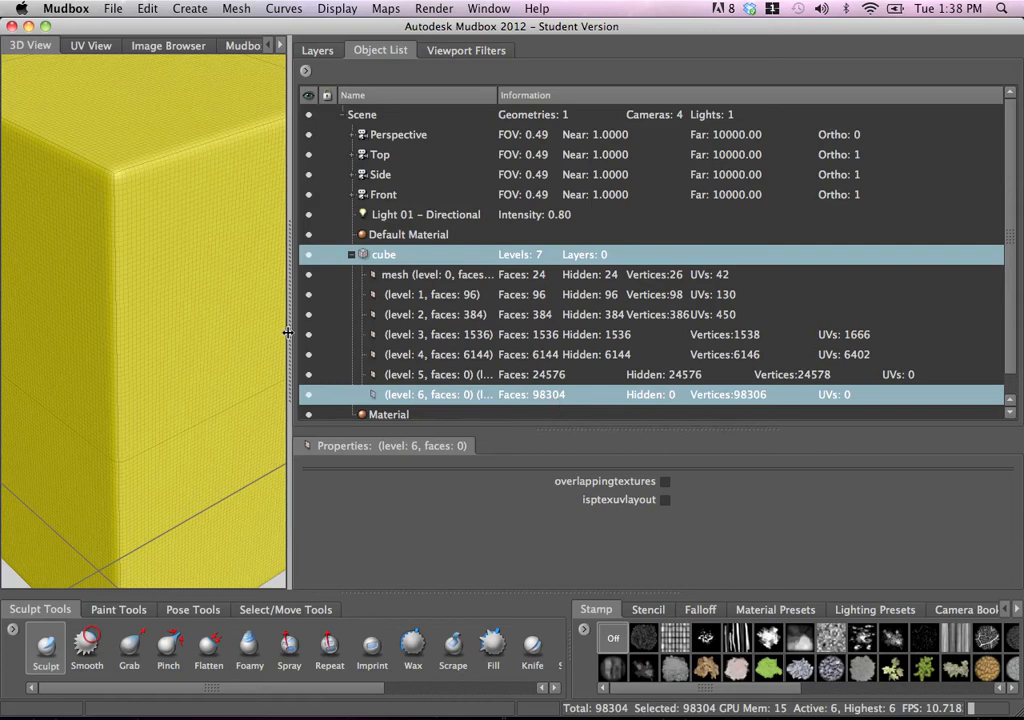
pyautogui.moveTo(287, 332); pyautogui.dragTo(745, 368)
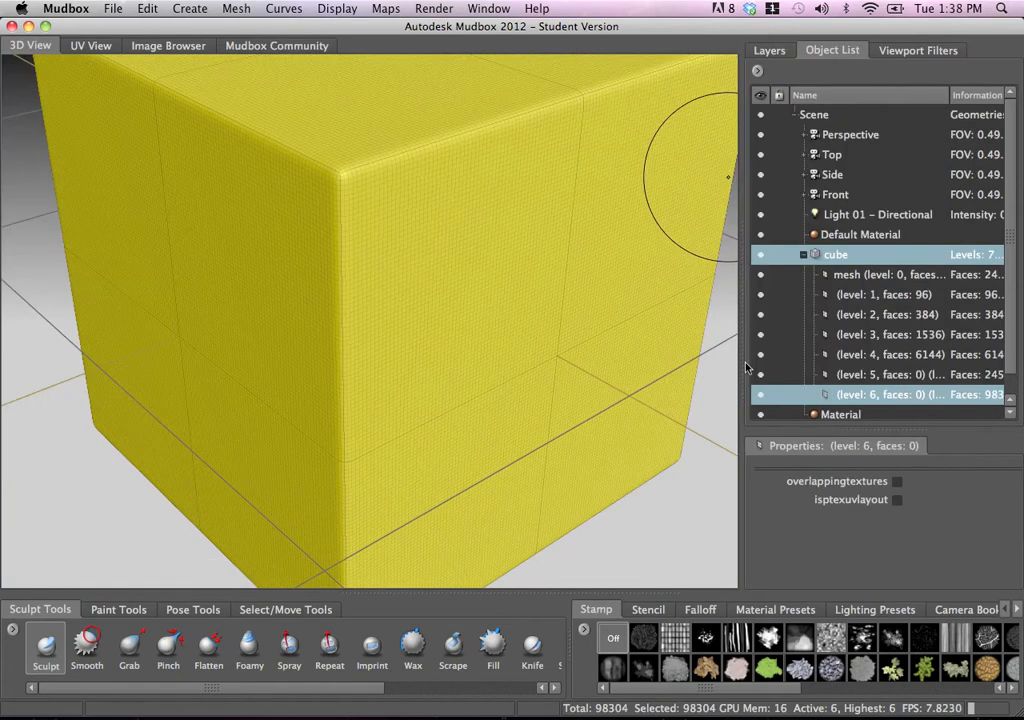
# Step: Deselect the cube using the Objects selection tool and bring back the set of sculpt tools
pyautogui.keyDown('alt'); pyautogui.moveTo(555, 300); pyautogui.dragTo(480, 277, button='right'); pyautogui.keyUp('alt')
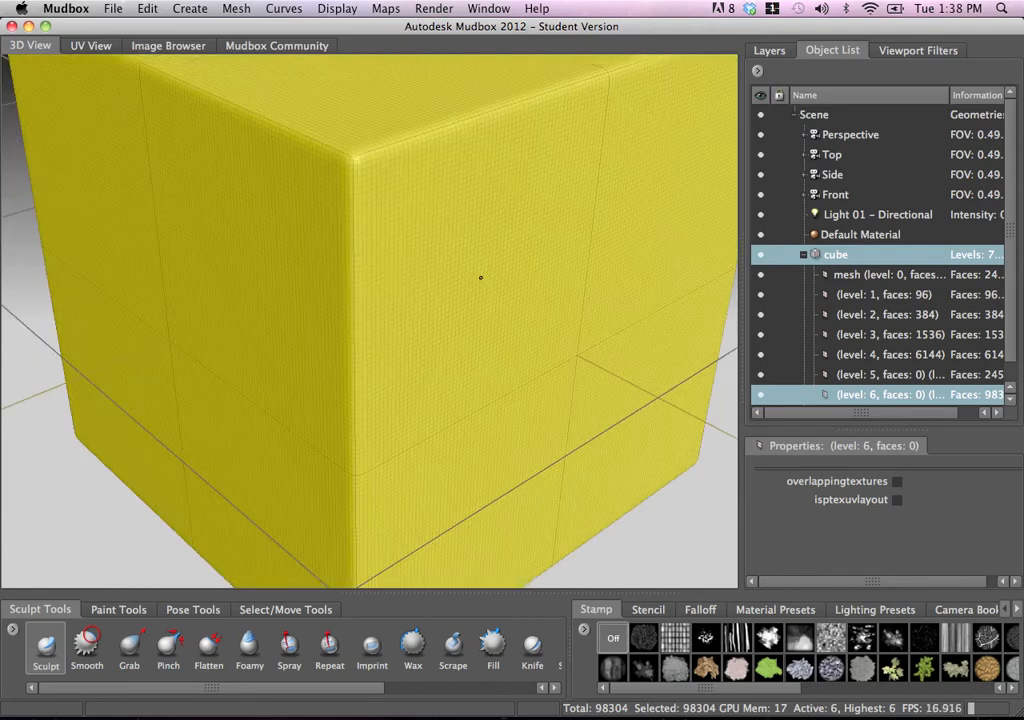
pyautogui.click(318, 609)
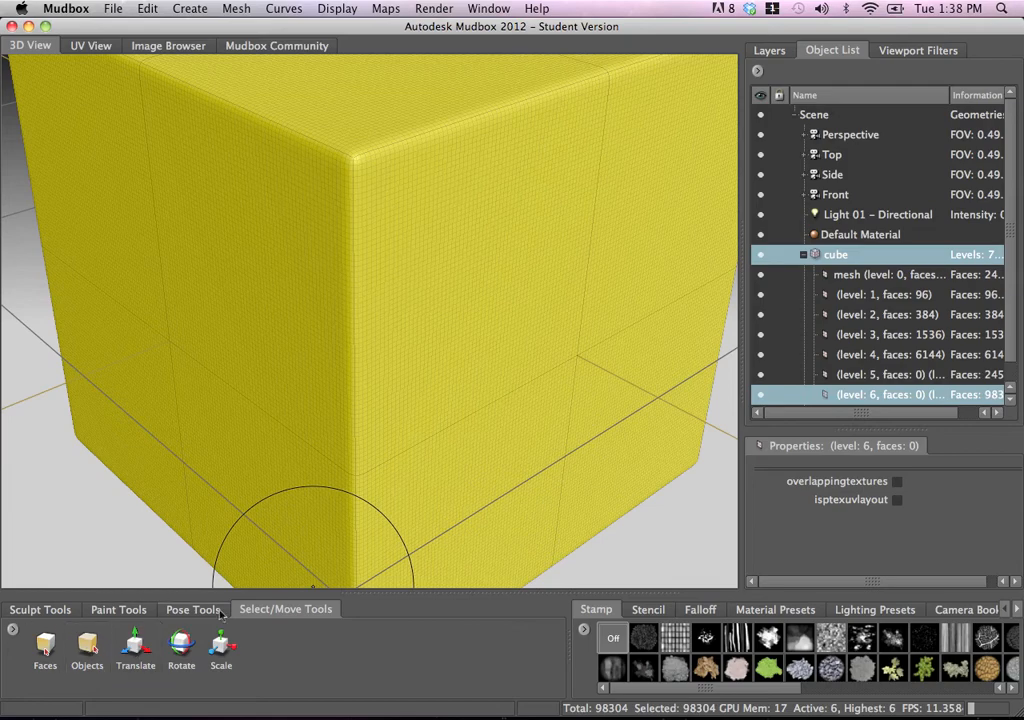
pyautogui.click(87, 648)
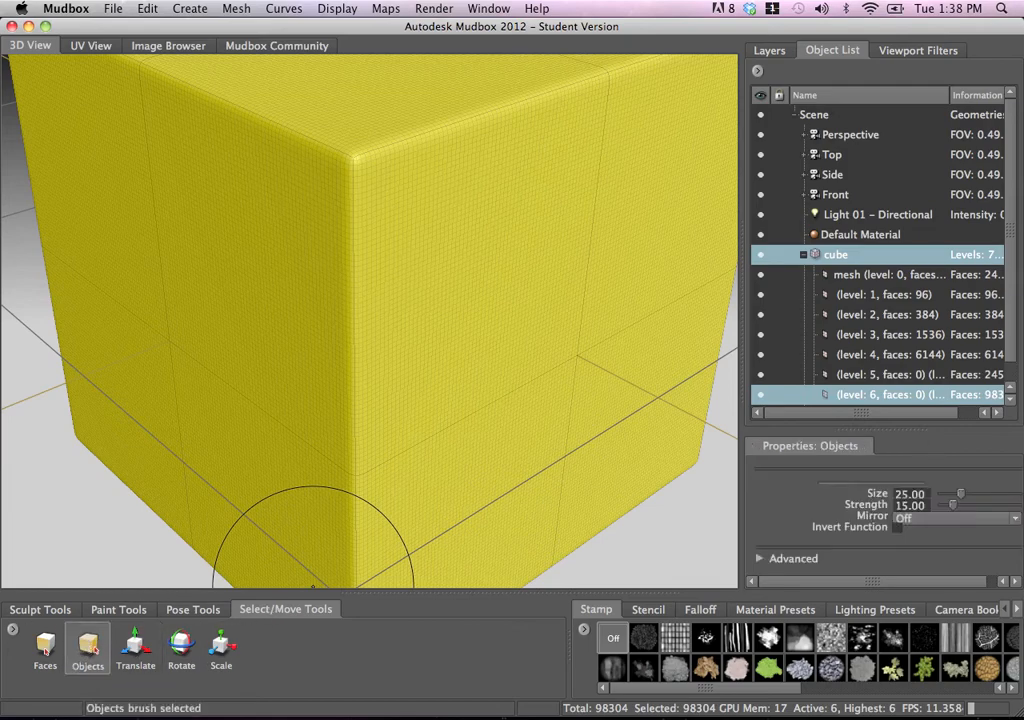
pyautogui.click(54, 496)
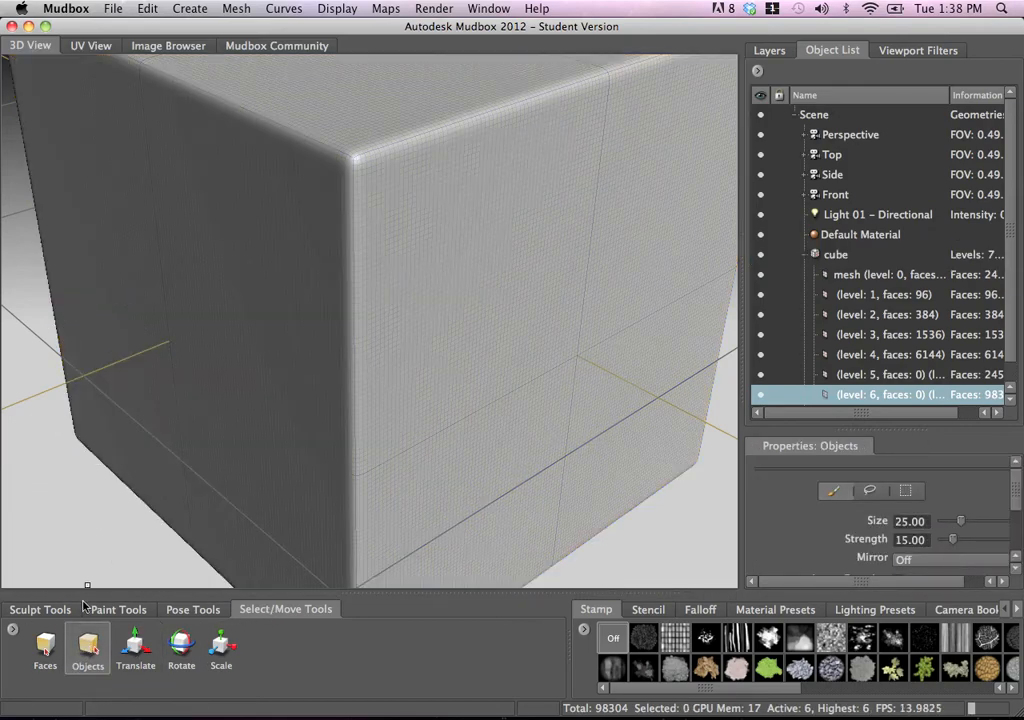
pyautogui.click(34, 612)
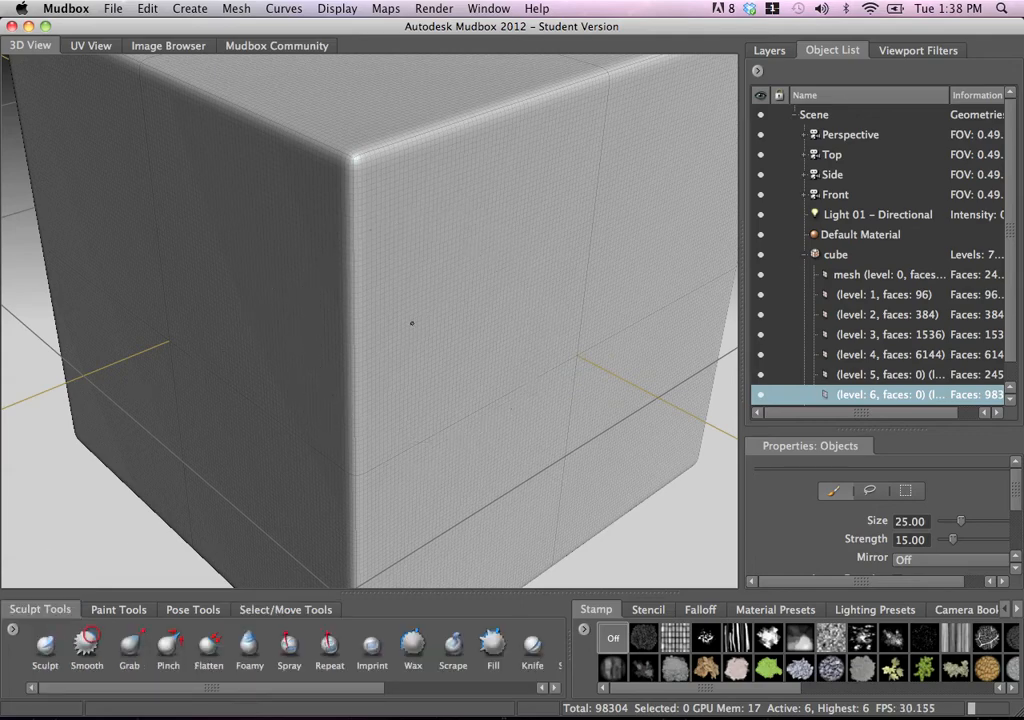
pyautogui.keyDown('alt'); pyautogui.moveTo(411, 322); pyautogui.dragTo(371, 304, button='right'); pyautogui.keyUp('alt')
pyautogui.keyDown('alt'); pyautogui.moveTo(371, 304); pyautogui.dragTo(263, 305); pyautogui.keyUp('alt')
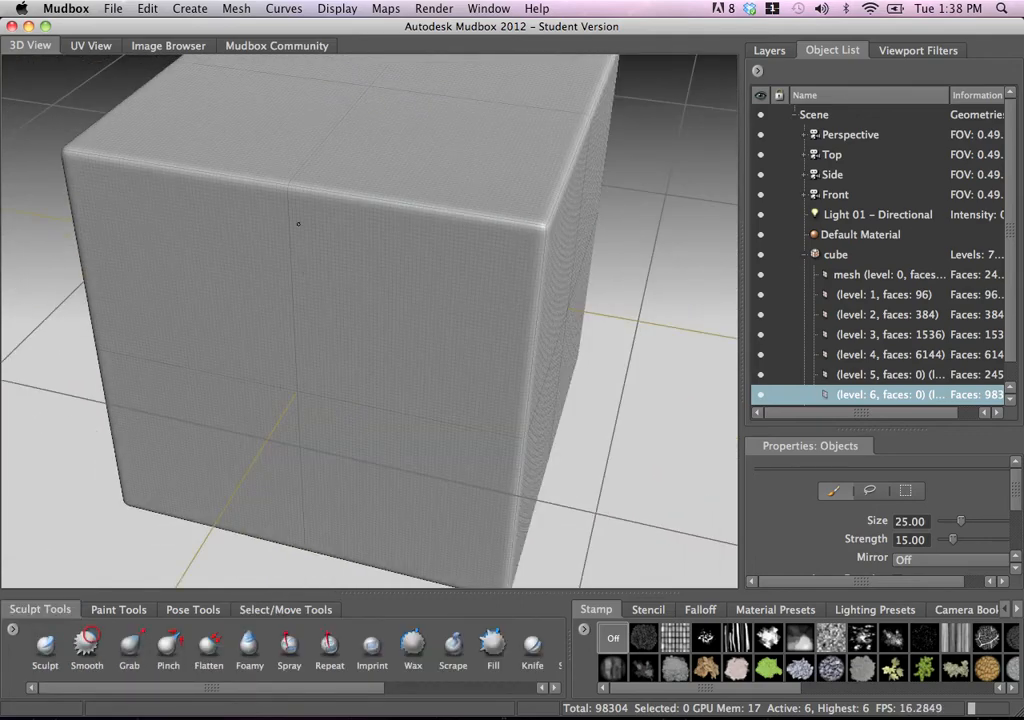
pyautogui.keyDown('alt'); pyautogui.moveTo(298, 224); pyautogui.dragTo(262, 200, button='right'); pyautogui.keyUp('alt')
pyautogui.keyDown('alt'); pyautogui.moveTo(262, 200); pyautogui.dragTo(338, 256); pyautogui.keyUp('alt')
pyautogui.keyDown('alt'); pyautogui.moveTo(338, 256); pyautogui.dragTo(468, 336, button='right'); pyautogui.keyUp('alt')
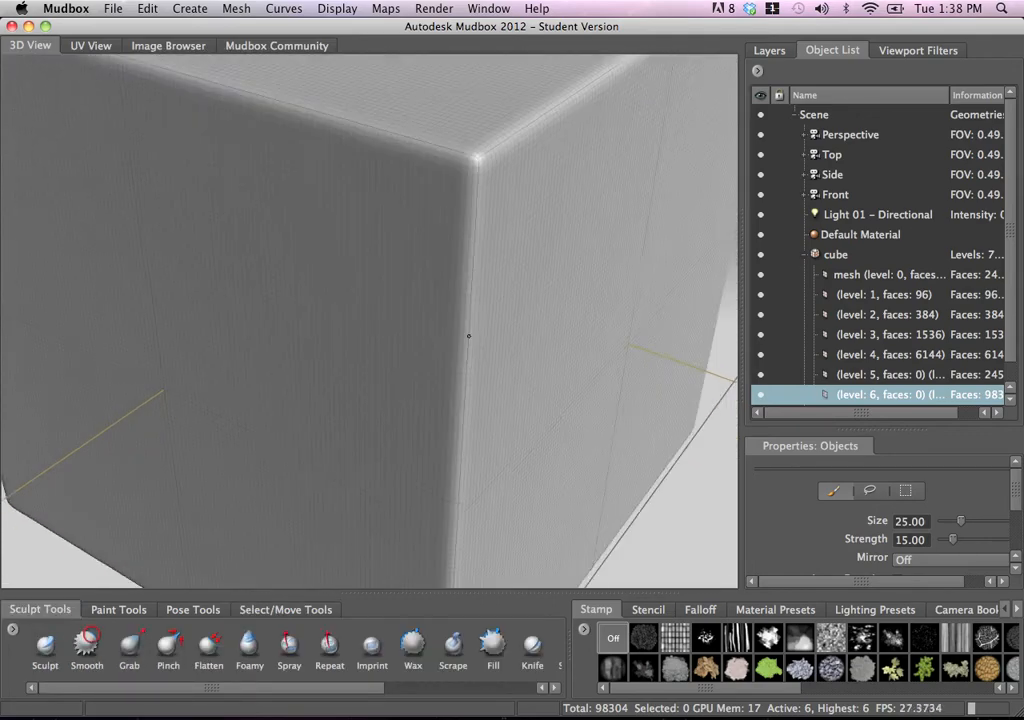
# Step: Turn off the wireframe display and bring the whole cube back into view
pyautogui.press('w')
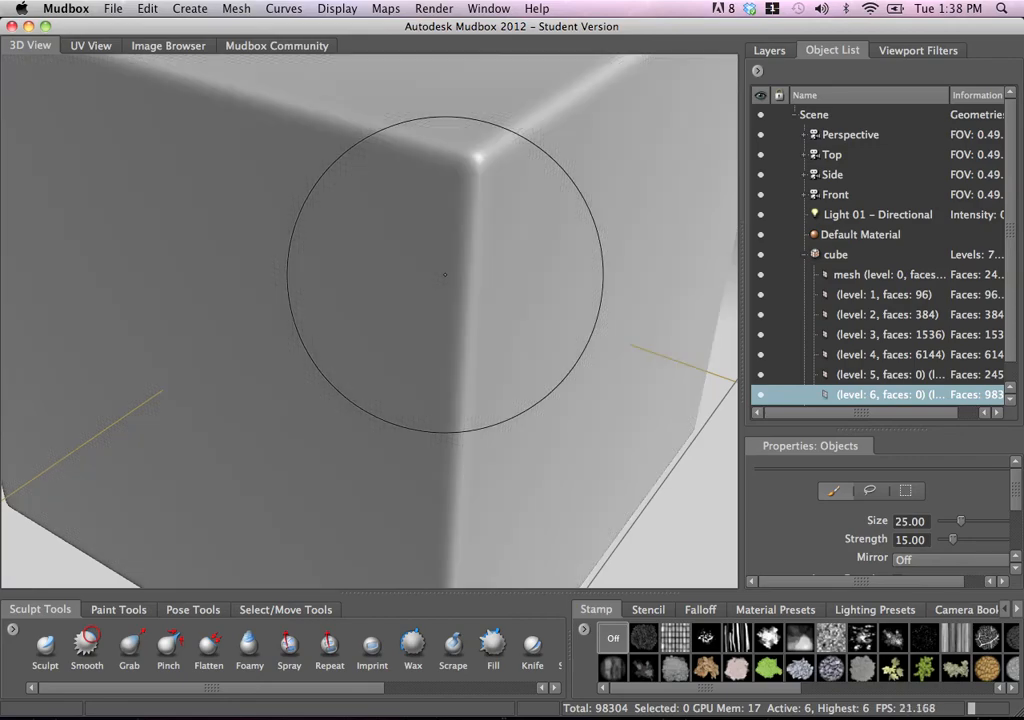
pyautogui.moveTo(445, 274)
pyautogui.keyDown('alt'); pyautogui.mouseDown(button='right')
pyautogui.moveTo(498, 299)
pyautogui.moveTo(331, 320)
pyautogui.mouseUp(button='right'); pyautogui.keyUp('alt')
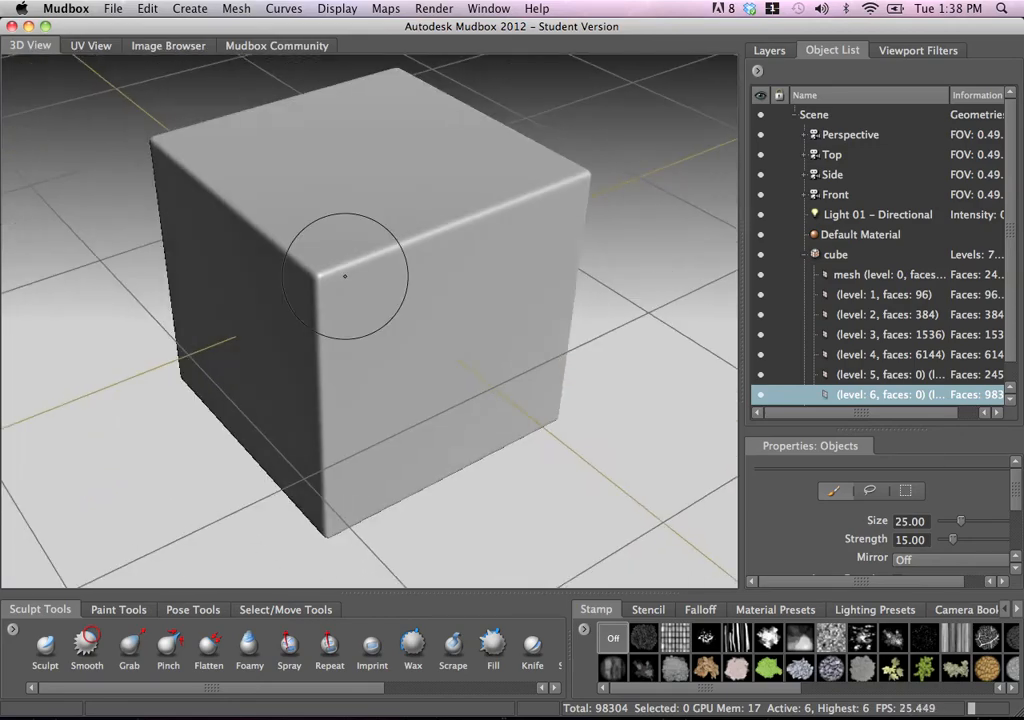
pyautogui.keyDown('alt'); pyautogui.moveTo(407, 229); pyautogui.dragTo(408, 222); pyautogui.keyUp('alt')
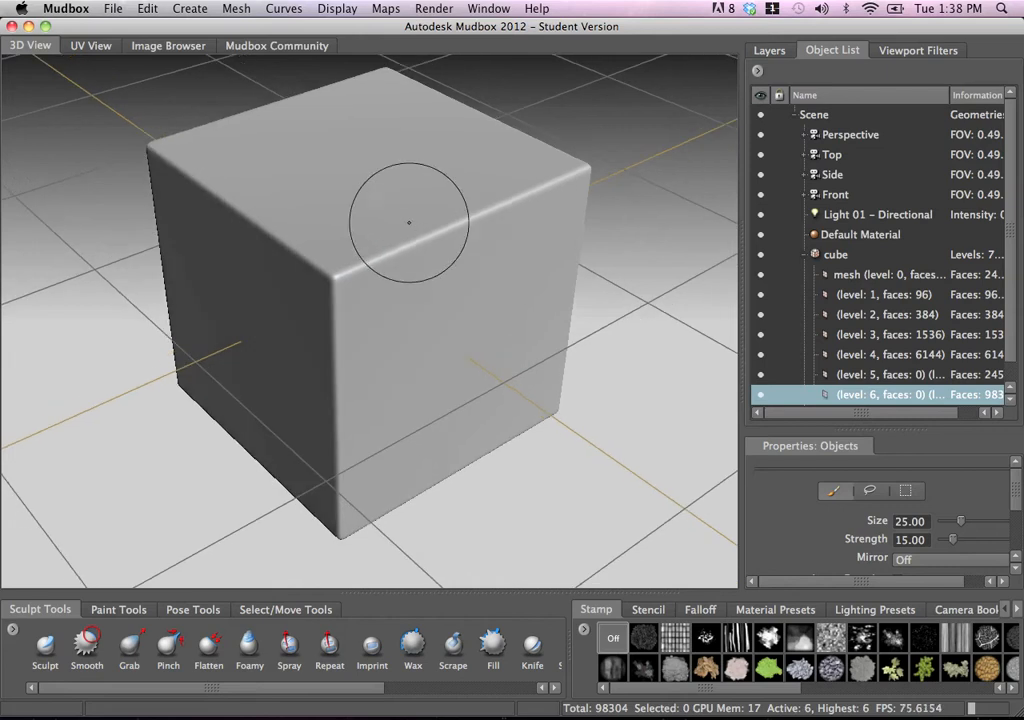
pyautogui.keyDown('alt'); pyautogui.moveTo(408, 222); pyautogui.dragTo(439, 171, button='right'); pyautogui.keyUp('alt')
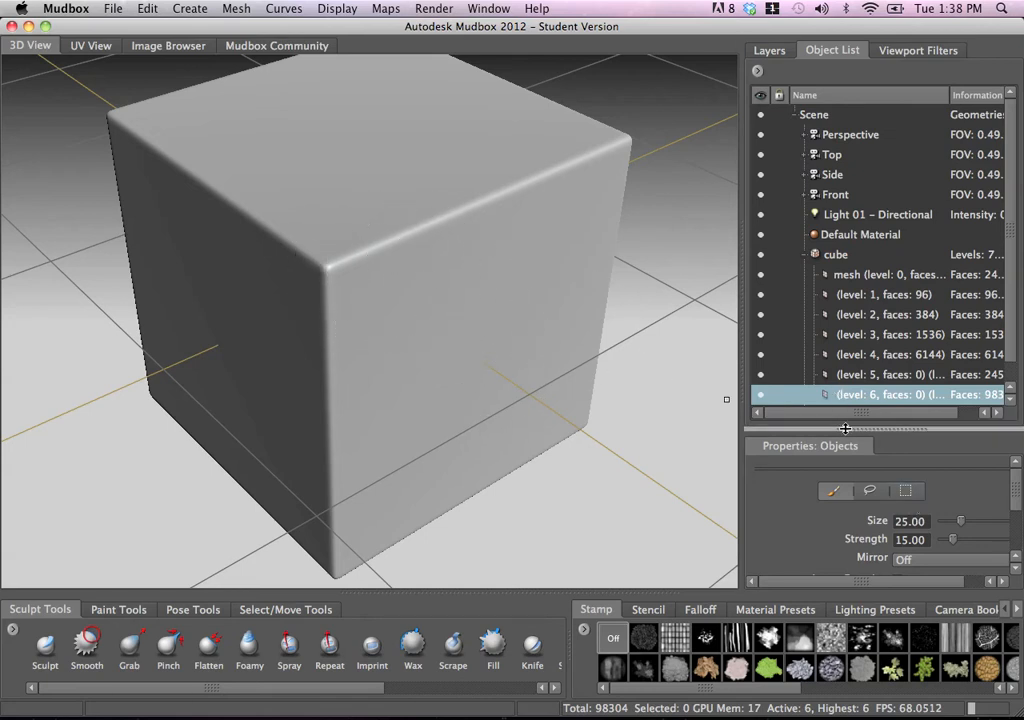
# Step: Enlarge the tool properties area and activate the Sculpt brush
pyautogui.moveTo(842, 430); pyautogui.dragTo(842, 298)
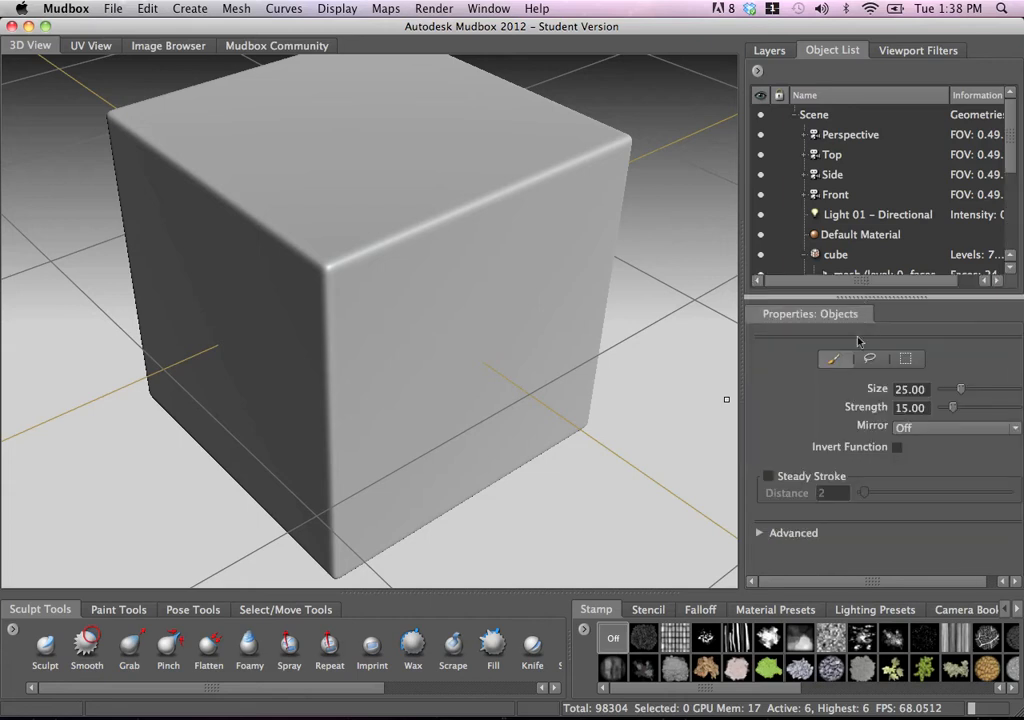
pyautogui.click(46, 643)
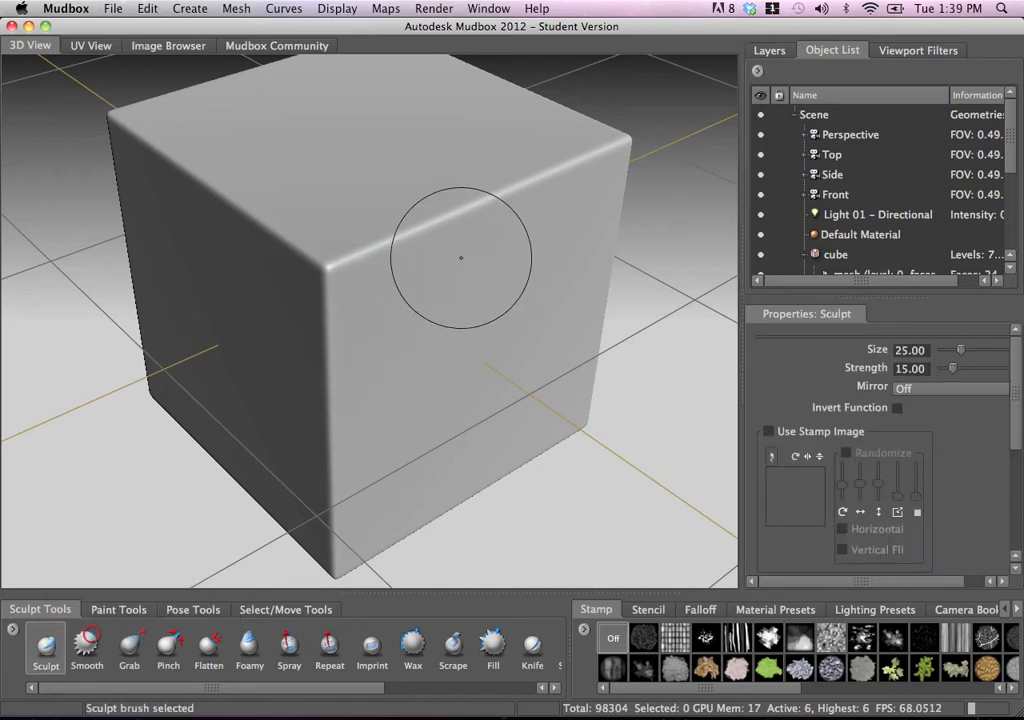
# Step: Try one Sculpt stroke across the cube's top face with the default brush settings and undo it
pyautogui.moveTo(446, 182)
pyautogui.mouseDown()
pyautogui.moveTo(460, 232)
pyautogui.moveTo(426, 395)
pyautogui.moveTo(304, 171)
pyautogui.moveTo(265, 240)
pyautogui.moveTo(440, 255)
pyautogui.moveTo(592, 348)
pyautogui.moveTo(551, 338)
pyautogui.moveTo(471, 352)
pyautogui.moveTo(380, 110)
pyautogui.moveTo(246, 140)
pyautogui.moveTo(309, 192)
pyautogui.moveTo(657, 168)
pyautogui.mouseUp()
pyautogui.press('super+z')
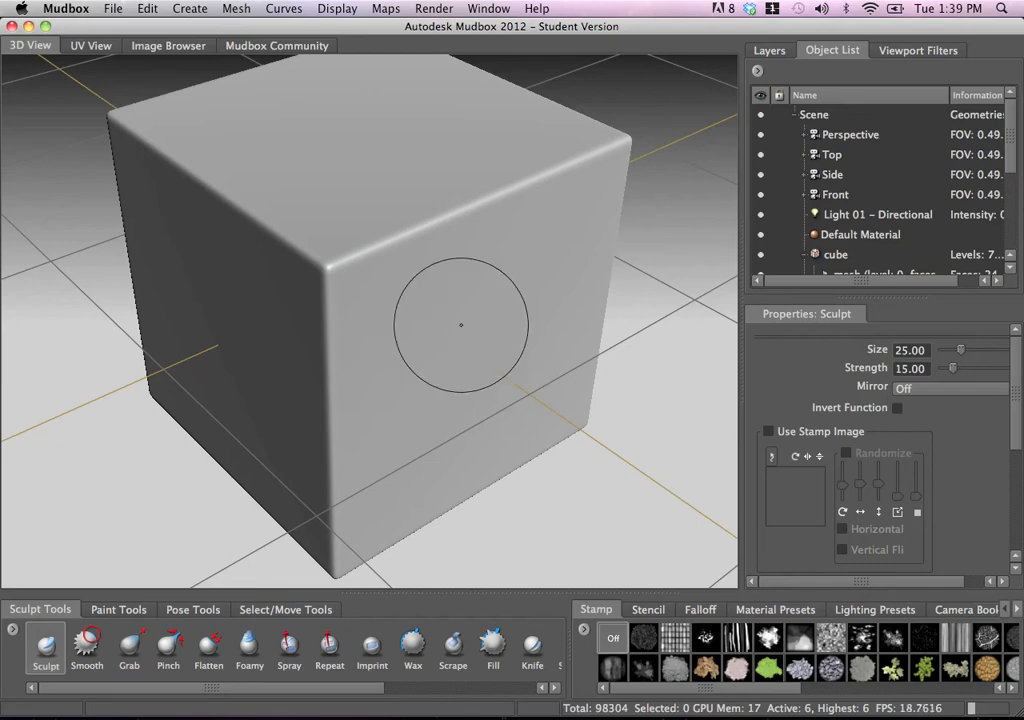
# Step: Adjust the Sculpt brush interactively over the cube to a size of 5.02 and a strength of 22.31
pyautogui.keyDown('alt'); pyautogui.moveTo(460, 325); pyautogui.dragTo(413, 307); pyautogui.keyUp('alt')
pyautogui.keyDown('alt'); pyautogui.moveTo(413, 307); pyautogui.dragTo(432, 318, button='right'); pyautogui.keyUp('alt')
pyautogui.keyDown('alt'); pyautogui.moveTo(442, 330); pyautogui.dragTo(461, 351, button='middle'); pyautogui.keyUp('alt')
pyautogui.keyDown('alt'); pyautogui.moveTo(461, 351); pyautogui.dragTo(395, 272, button='right'); pyautogui.keyUp('alt')
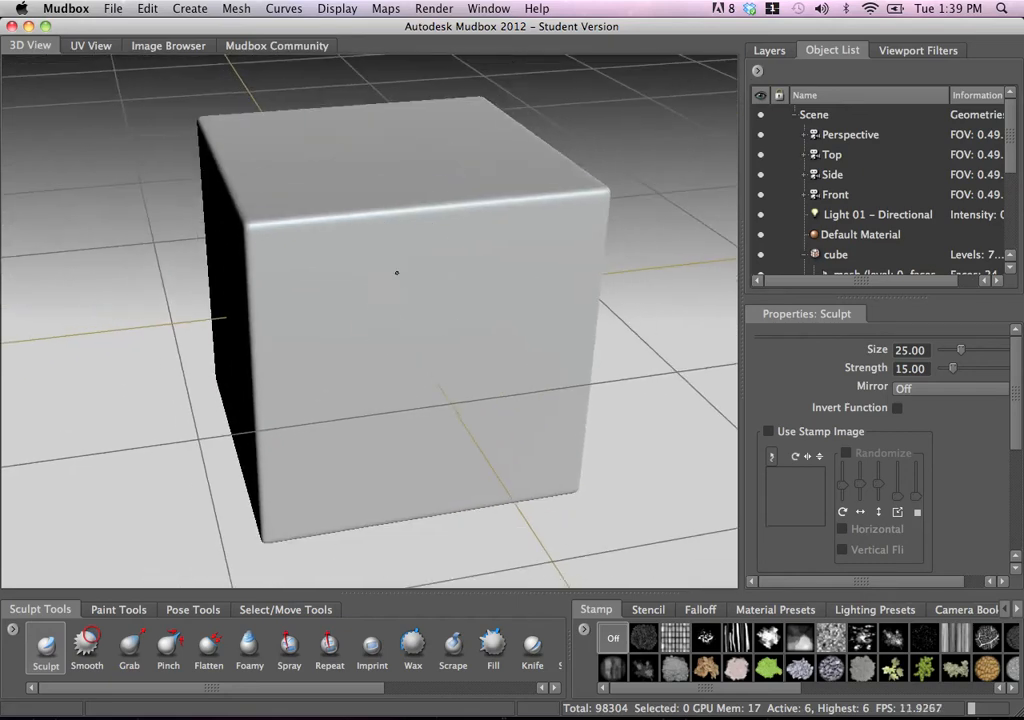
pyautogui.keyDown('alt'); pyautogui.moveTo(395, 272); pyautogui.dragTo(448, 274); pyautogui.keyUp('alt')
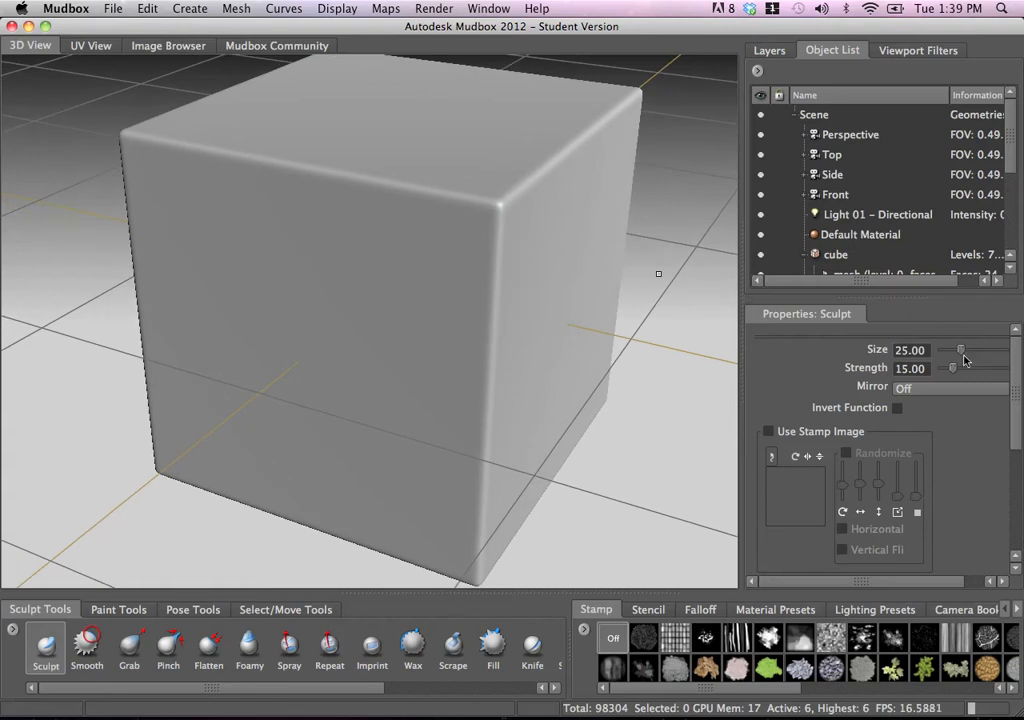
pyautogui.keyDown('alt'); pyautogui.moveTo(491, 258); pyautogui.dragTo(453, 224); pyautogui.keyUp('alt')
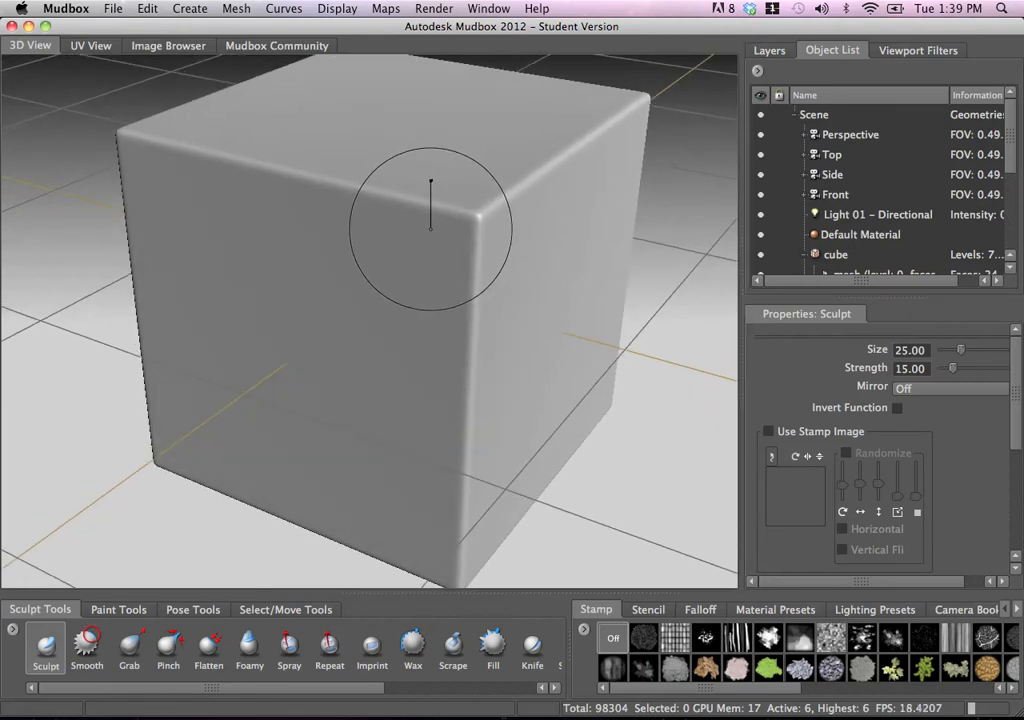
pyautogui.moveTo(442, 274)
pyautogui.mouseDown()
pyautogui.moveTo(428, 274)
pyautogui.moveTo(456, 274)
pyautogui.moveTo(446, 274)
pyautogui.mouseUp()
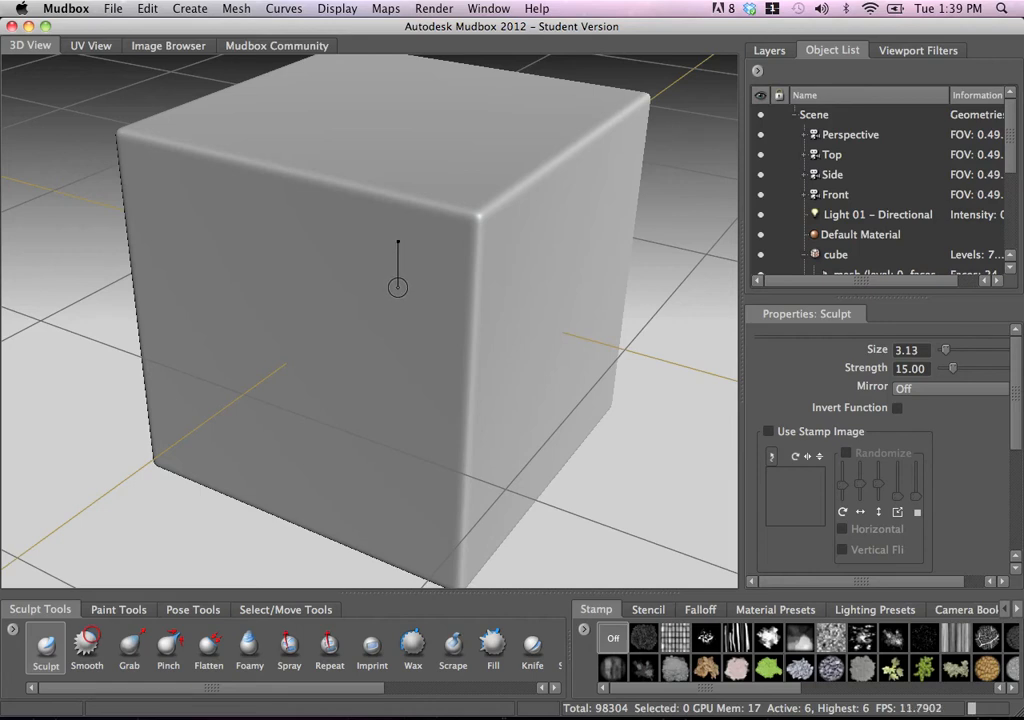
pyautogui.moveTo(399, 143); pyautogui.dragTo(399, 240)
pyautogui.moveTo(399, 292)
pyautogui.mouseDown()
pyautogui.moveTo(399, 137)
pyautogui.moveTo(399, 235)
pyautogui.moveTo(399, 160)
pyautogui.mouseUp()
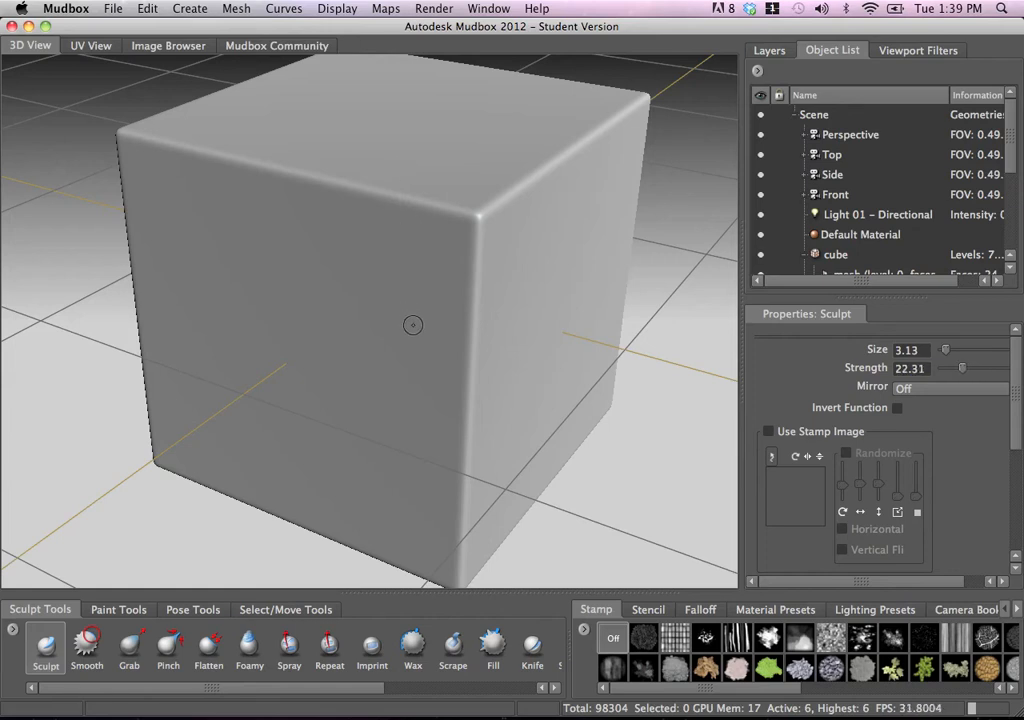
pyautogui.moveTo(414, 322); pyautogui.dragTo(420, 324)
# Step: Try a Sculpt stroke along one top edge of the cube with the resized brush and undo it
pyautogui.moveTo(395, 251)
pyautogui.keyDown('alt'); pyautogui.mouseDown()
pyautogui.moveTo(409, 281)
pyautogui.moveTo(373, 295)
pyautogui.moveTo(427, 292)
pyautogui.moveTo(379, 274)
pyautogui.moveTo(347, 334)
pyautogui.moveTo(357, 279)
pyautogui.moveTo(323, 265)
pyautogui.moveTo(328, 273)
pyautogui.mouseUp(); pyautogui.keyUp('alt')
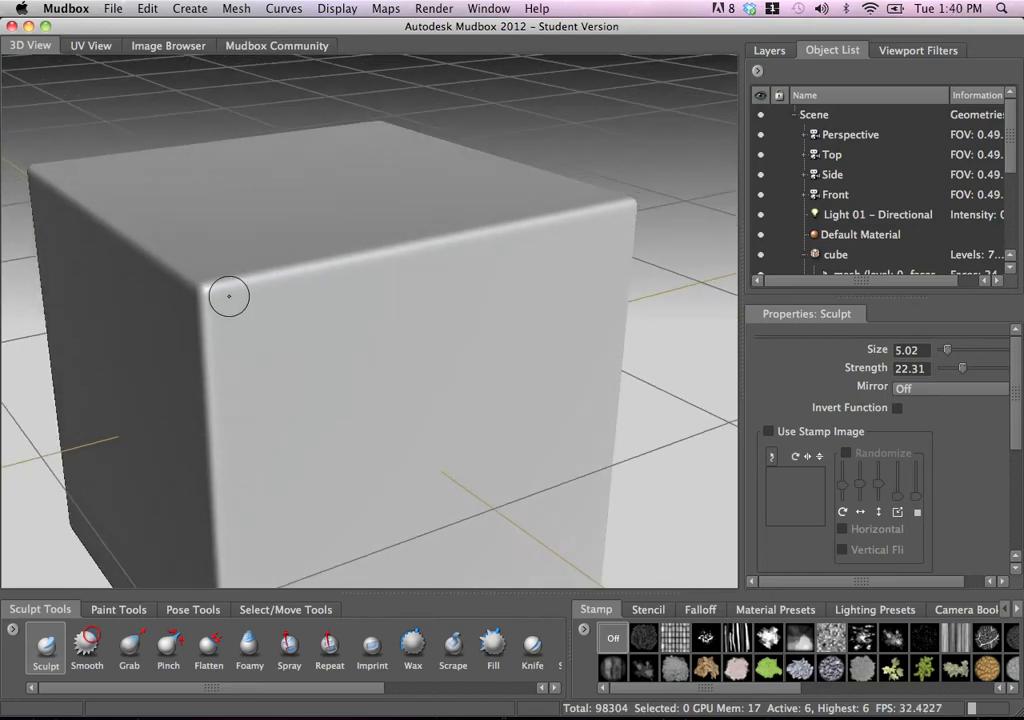
pyautogui.moveTo(210, 293)
pyautogui.mouseDown()
pyautogui.moveTo(439, 255)
pyautogui.moveTo(515, 223)
pyautogui.moveTo(628, 200)
pyautogui.moveTo(571, 217)
pyautogui.mouseUp()
pyautogui.hotkey('ctrl', 'z')
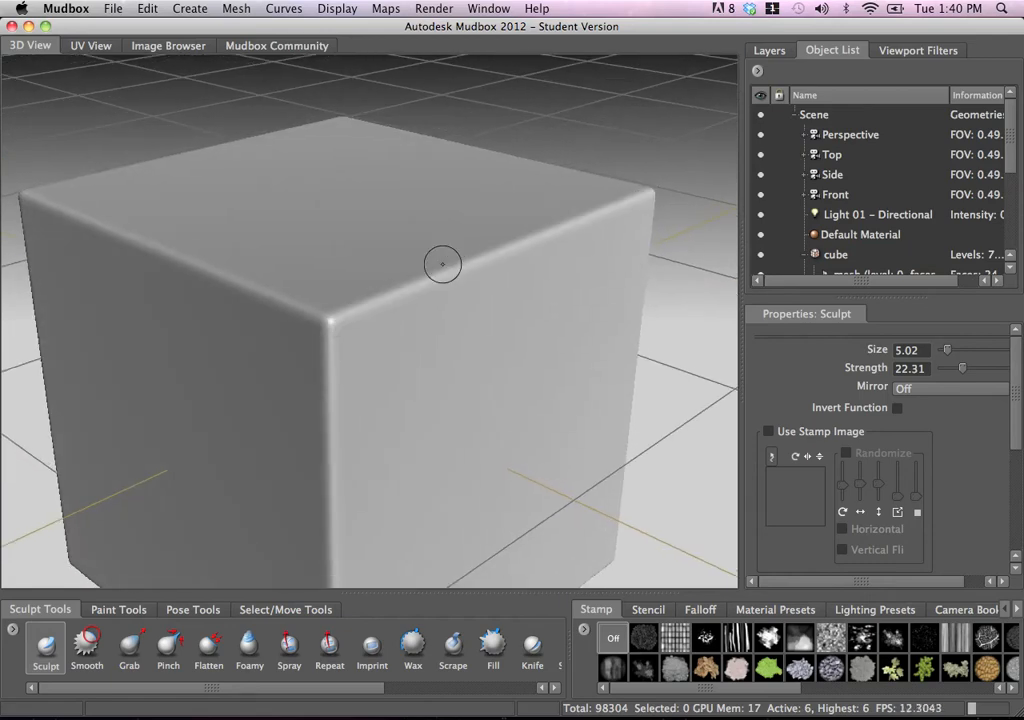
# Step: Set the Sculpt brush size to 8.45 and its strength to 10.64 interactively over the cube
pyautogui.keyDown('alt'); pyautogui.moveTo(446, 261); pyautogui.dragTo(431, 267); pyautogui.keyUp('alt')
pyautogui.press('b')
pyautogui.moveTo(336, 308); pyautogui.dragTo(338, 311)
pyautogui.press('m')
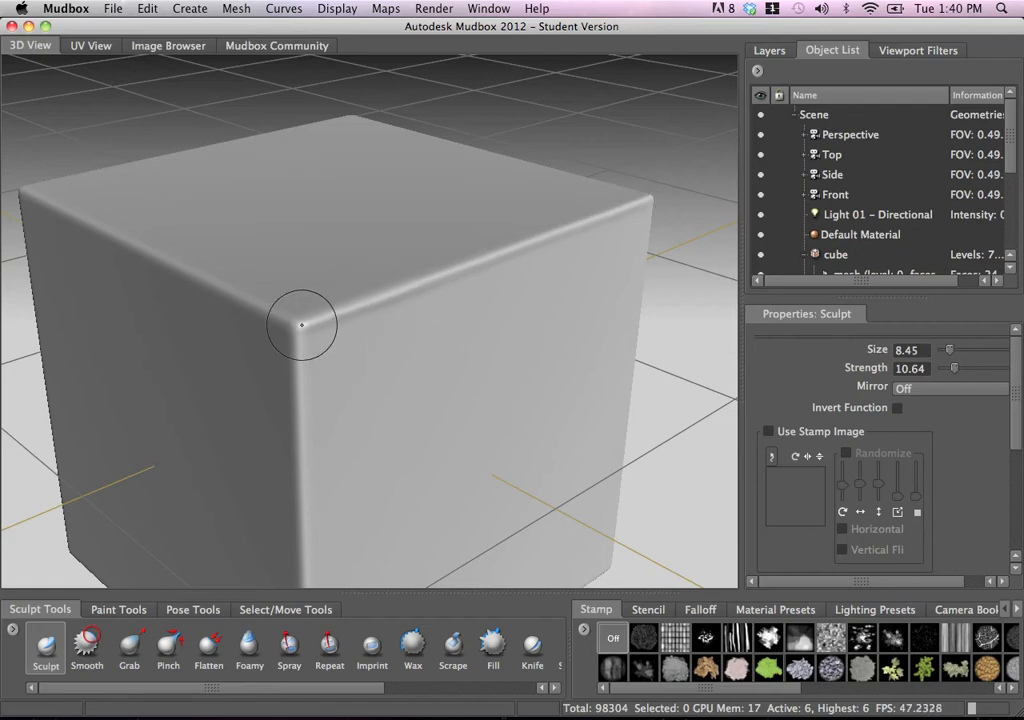
# Step: Sculpt a raised ridge along the first two top edges of the cube with repeated strokes
pyautogui.moveTo(304, 325); pyautogui.dragTo(458, 265)
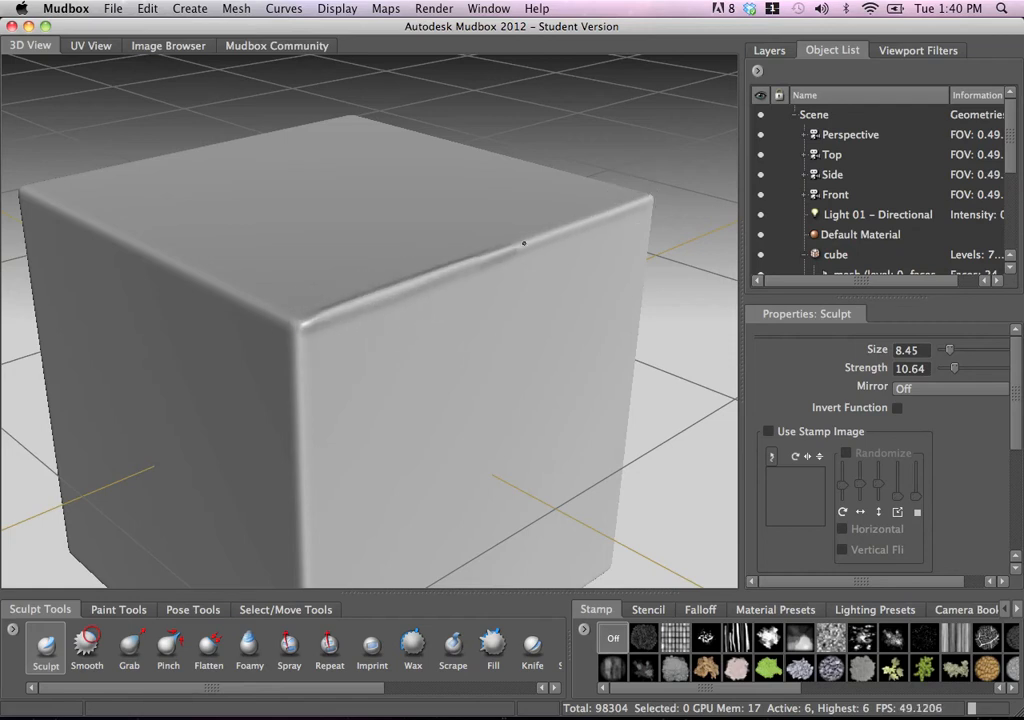
pyautogui.moveTo(565, 230)
pyautogui.mouseDown()
pyautogui.moveTo(621, 212)
pyautogui.moveTo(446, 251)
pyautogui.moveTo(439, 270)
pyautogui.moveTo(446, 251)
pyautogui.moveTo(452, 268)
pyautogui.moveTo(299, 343)
pyautogui.mouseUp()
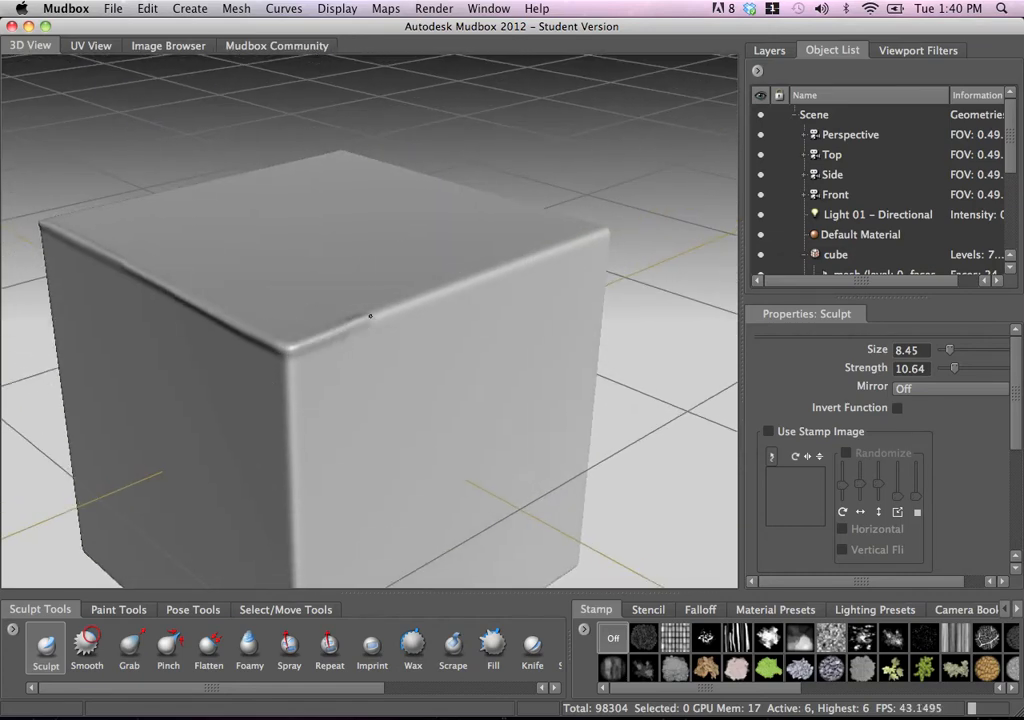
pyautogui.moveTo(370, 316); pyautogui.dragTo(425, 294)
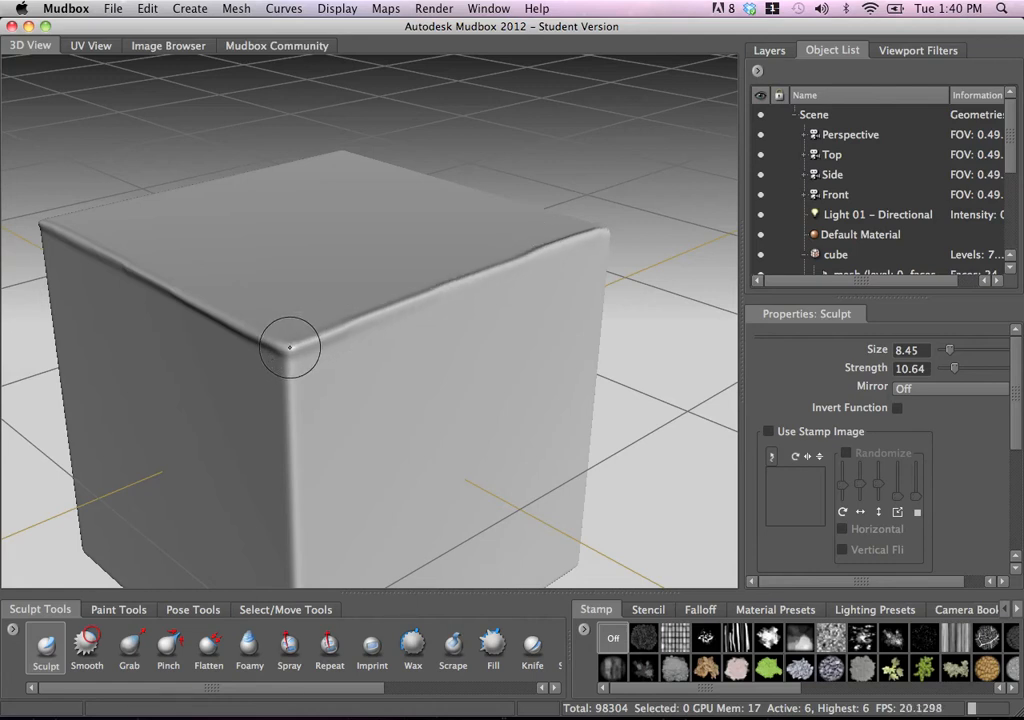
pyautogui.moveTo(360, 326); pyautogui.dragTo(509, 266)
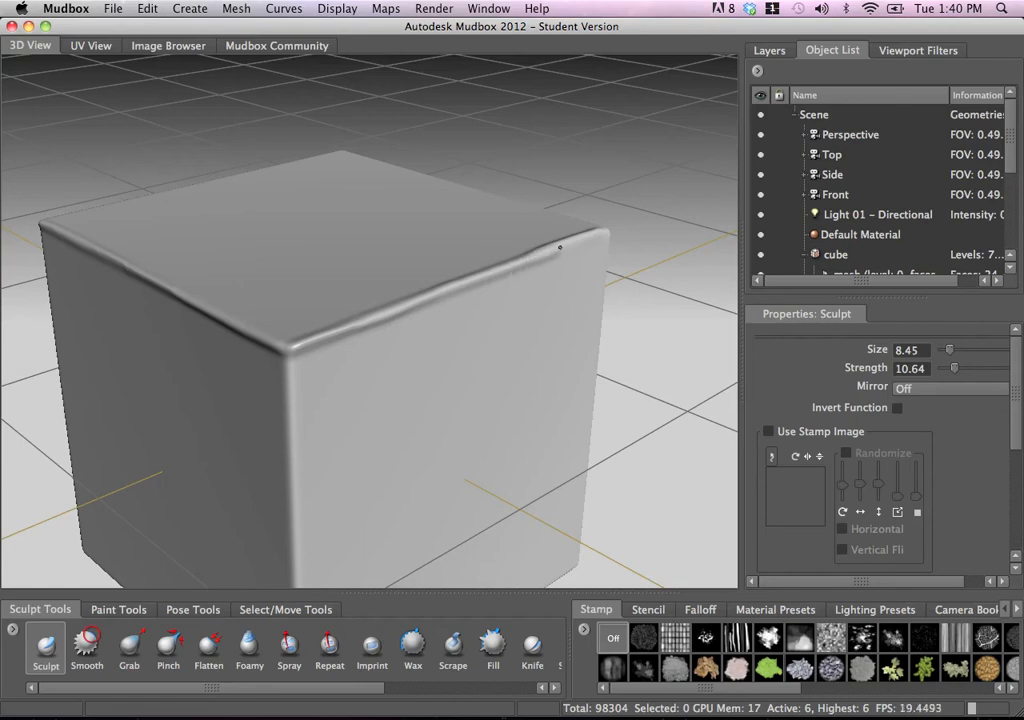
# Step: Continue the raised ridge along the cube's remaining top edges so that it runs around the whole top face
pyautogui.keyDown('alt'); pyautogui.moveTo(420, 312); pyautogui.dragTo(558, 283); pyautogui.keyUp('alt')
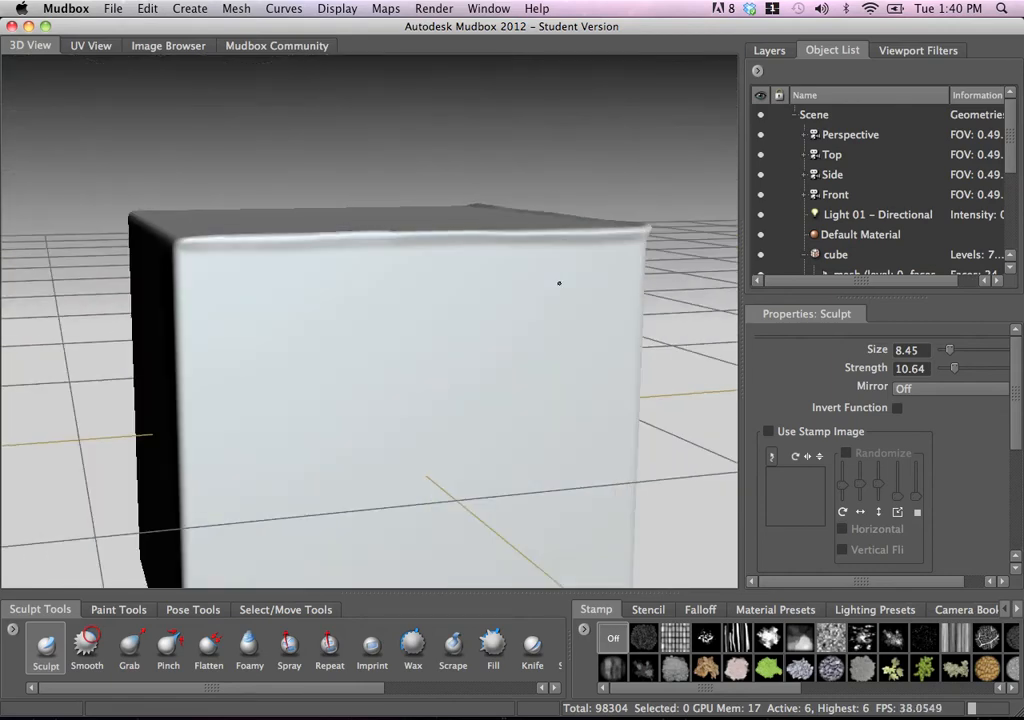
pyautogui.moveTo(458, 260)
pyautogui.keyDown('alt'); pyautogui.mouseDown()
pyautogui.moveTo(588, 305)
pyautogui.moveTo(563, 289)
pyautogui.mouseUp(); pyautogui.keyUp('alt')
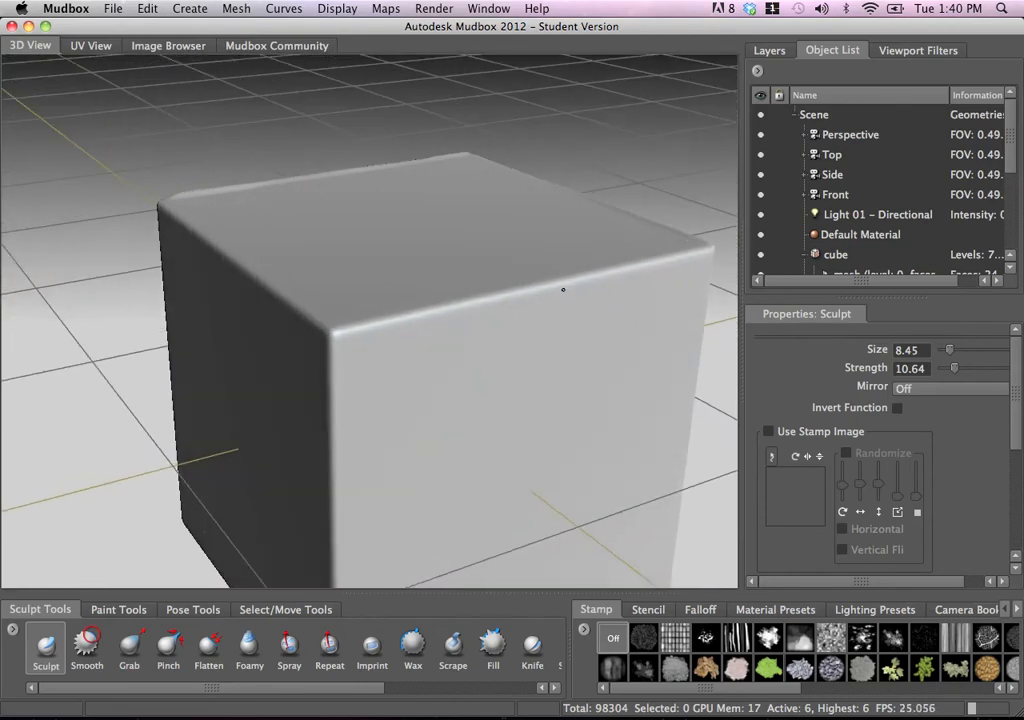
pyautogui.moveTo(344, 330); pyautogui.dragTo(666, 257)
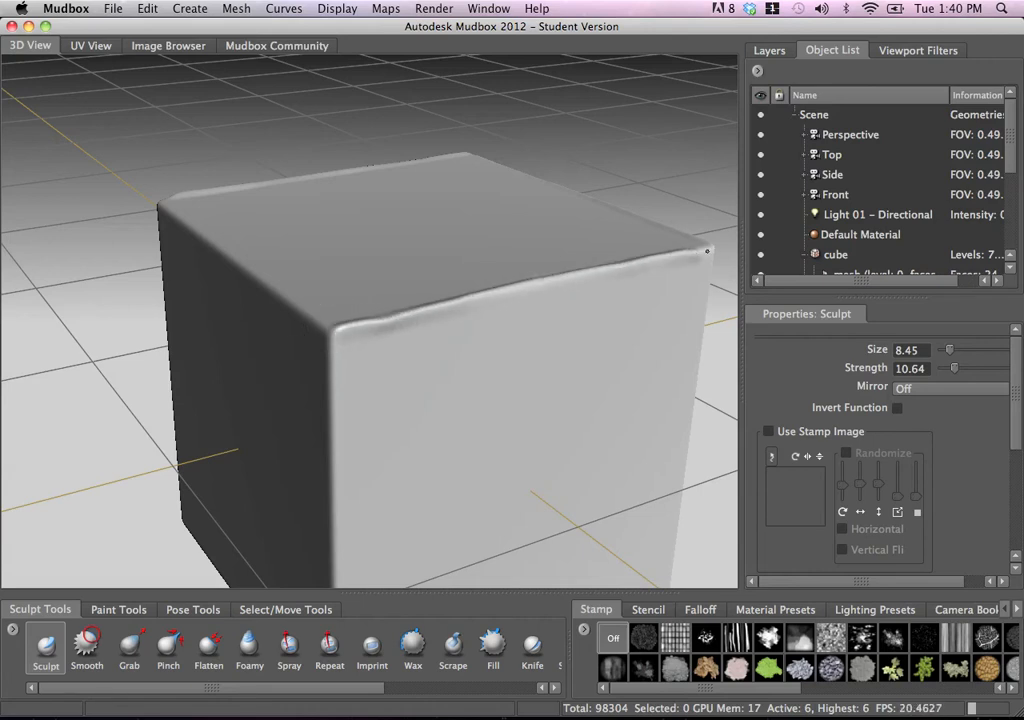
pyautogui.moveTo(366, 327)
pyautogui.mouseDown()
pyautogui.moveTo(654, 259)
pyautogui.moveTo(535, 286)
pyautogui.moveTo(583, 256)
pyautogui.moveTo(505, 249)
pyautogui.moveTo(479, 263)
pyautogui.mouseUp()
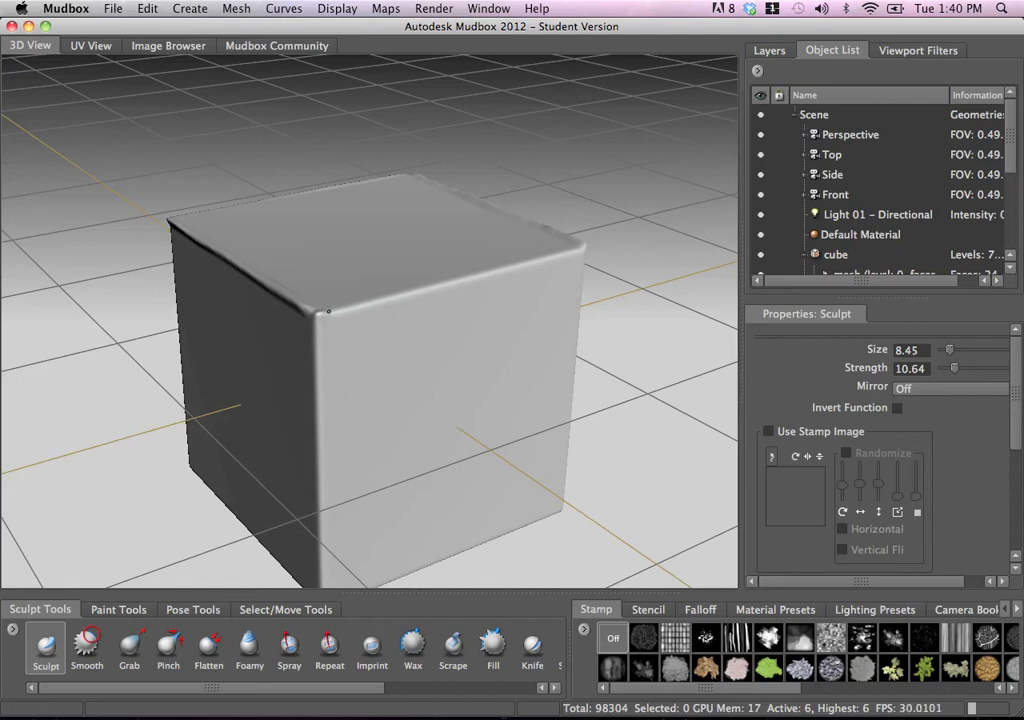
pyautogui.moveTo(328, 311); pyautogui.dragTo(519, 262)
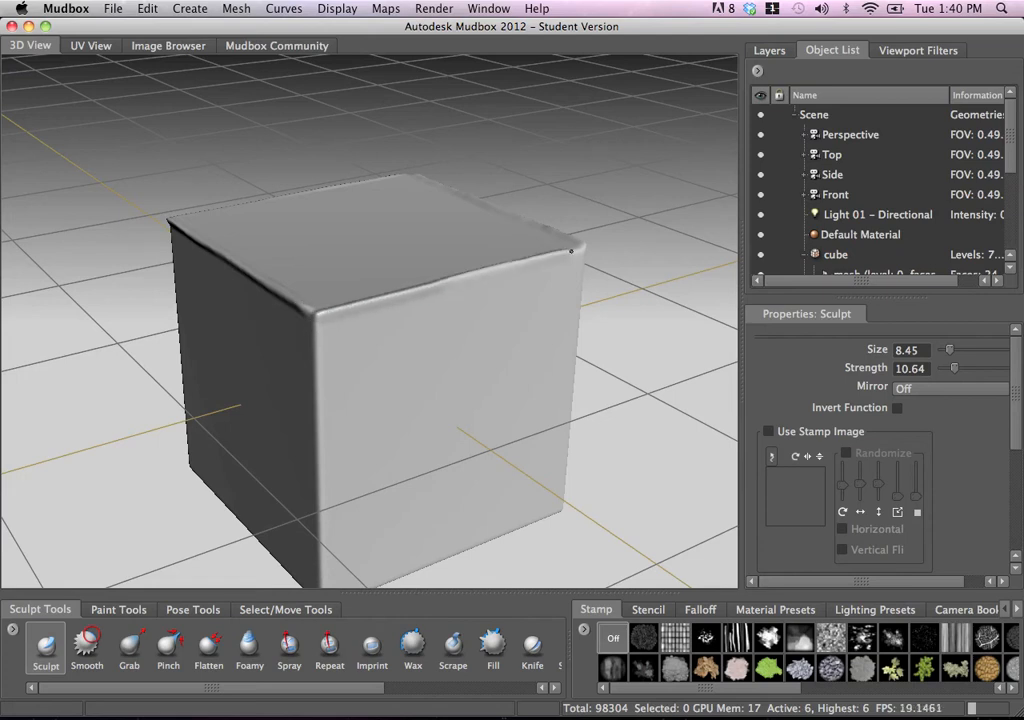
pyautogui.moveTo(323, 314); pyautogui.dragTo(532, 262)
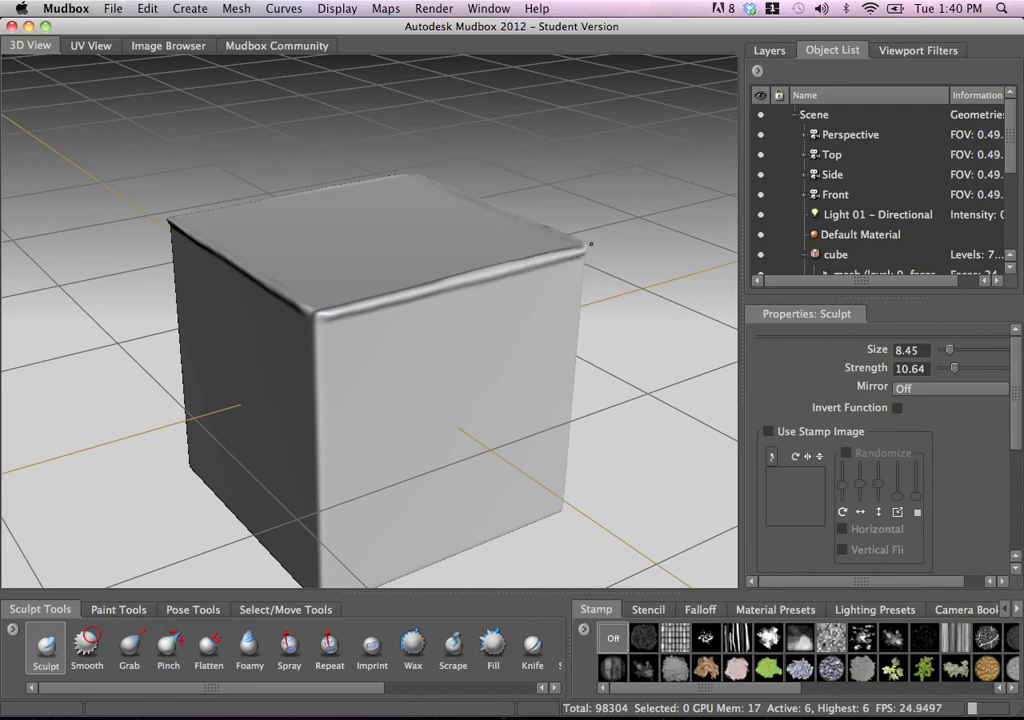
# Step: Reduce the brush size to 4.99 and smooth the lumpy top corner where two ridges meet
pyautogui.moveTo(592, 246)
pyautogui.keyDown('alt'); pyautogui.mouseDown()
pyautogui.moveTo(487, 267)
pyautogui.moveTo(546, 289)
pyautogui.moveTo(407, 334)
pyautogui.moveTo(418, 327)
pyautogui.moveTo(393, 318)
pyautogui.moveTo(447, 307)
pyautogui.moveTo(377, 201)
pyautogui.mouseUp(); pyautogui.keyUp('alt')
pyautogui.scroll(3, 398, 331)
pyautogui.scroll(4, 447, 307)
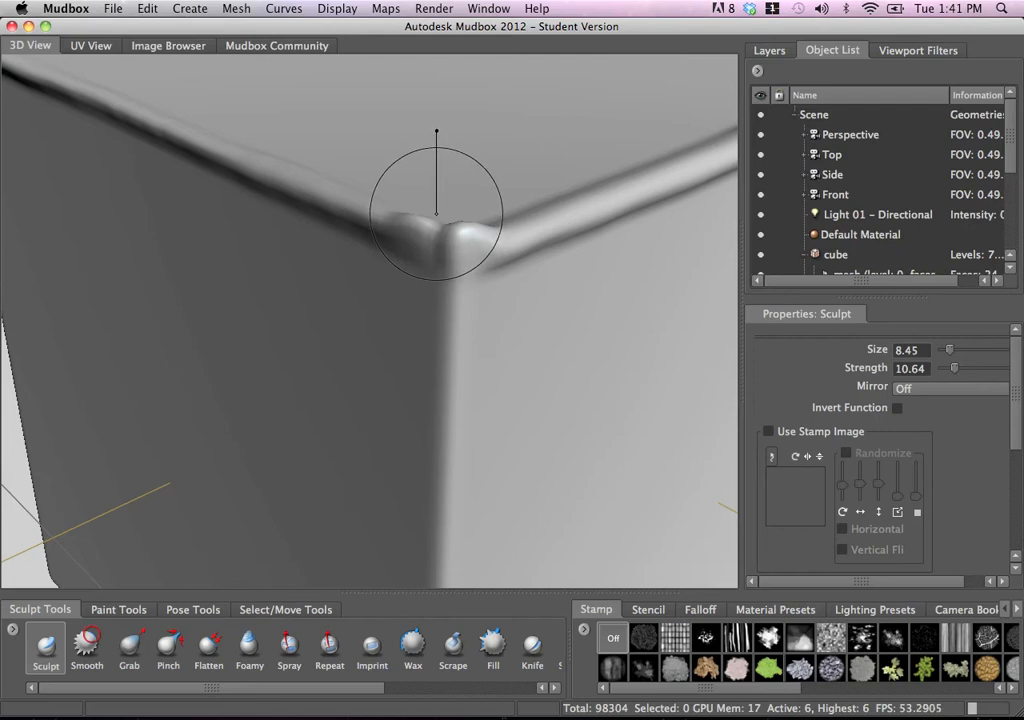
pyautogui.moveTo(436, 213)
pyautogui.mouseDown()
pyautogui.moveTo(416, 219)
pyautogui.moveTo(420, 198)
pyautogui.moveTo(400, 219)
pyautogui.moveTo(418, 226)
pyautogui.moveTo(416, 212)
pyautogui.moveTo(452, 225)
pyautogui.mouseUp()
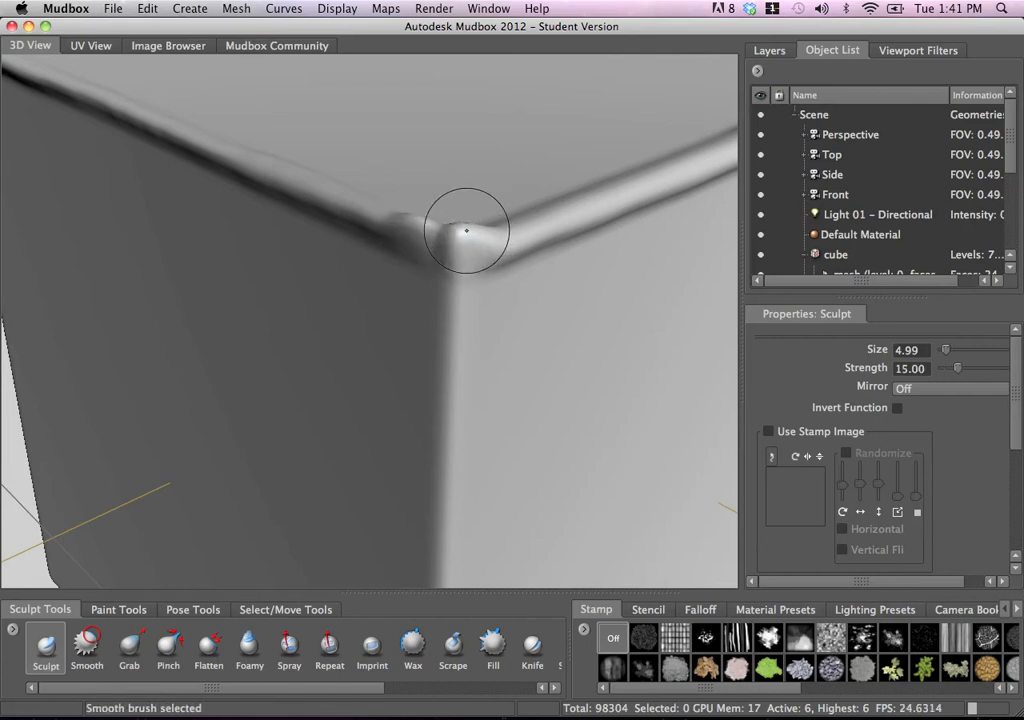
pyautogui.moveTo(421, 222)
pyautogui.keyDown('shift'); pyautogui.mouseDown()
pyautogui.moveTo(378, 195)
pyautogui.moveTo(393, 197)
pyautogui.mouseUp(); pyautogui.keyUp('shift')
# Step: Build up the ridge along another top edge with the smaller Sculpt brush and smooth the adjoining corner
pyautogui.press('f')
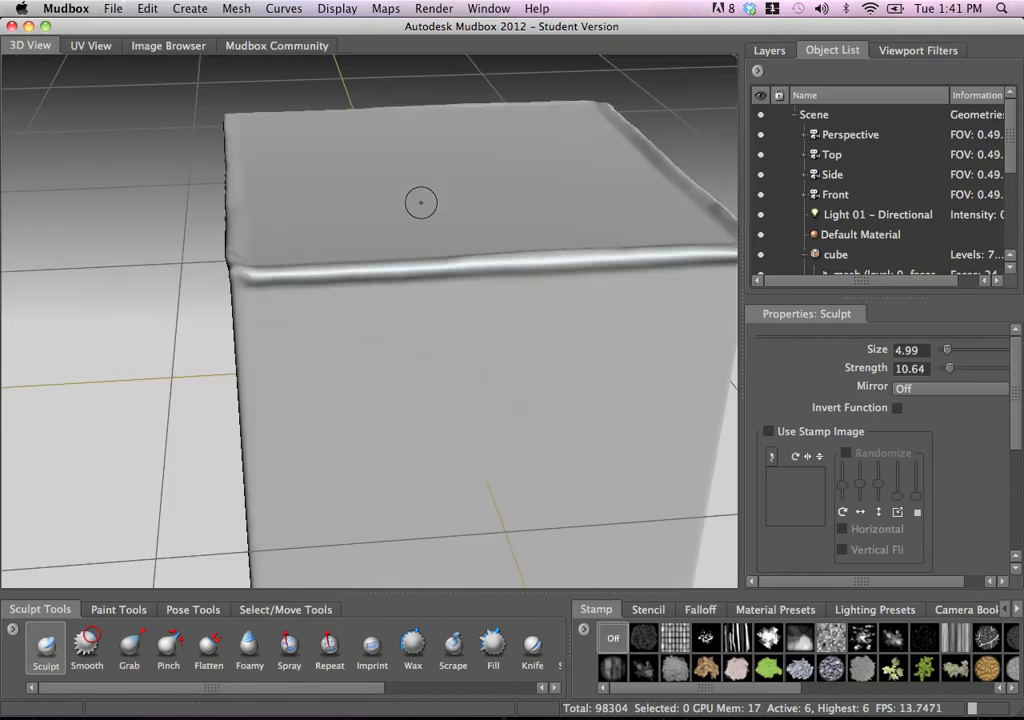
pyautogui.keyDown('alt'); pyautogui.moveTo(535, 209); pyautogui.dragTo(315, 197); pyautogui.keyUp('alt')
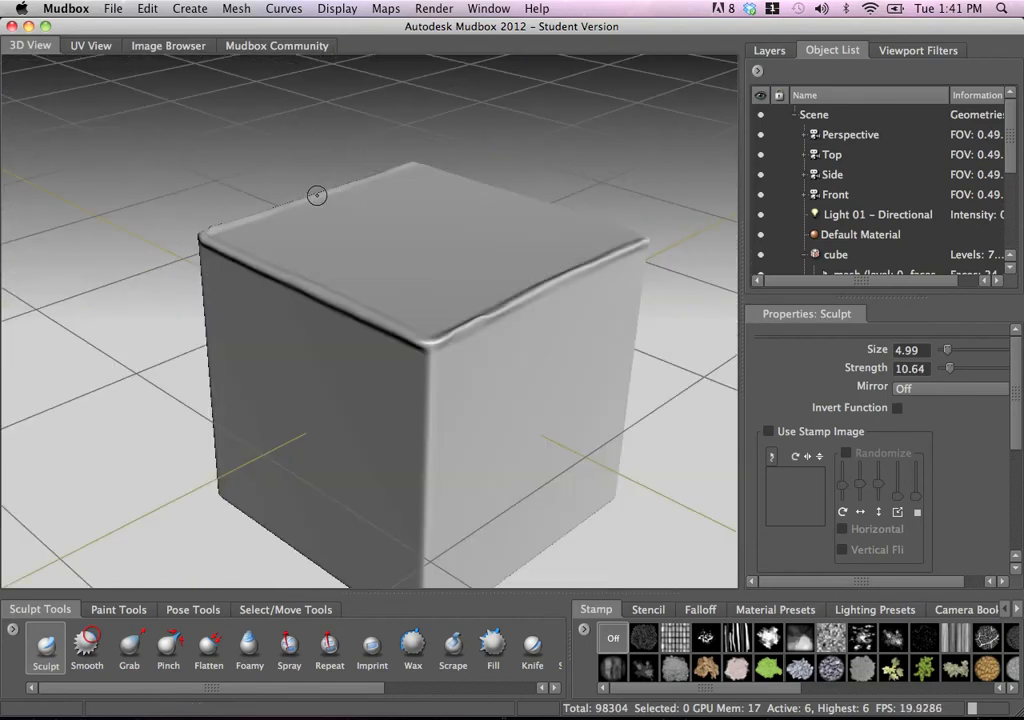
pyautogui.keyDown('alt'); pyautogui.moveTo(315, 197); pyautogui.dragTo(533, 153, button='right'); pyautogui.keyUp('alt')
pyautogui.moveTo(533, 153)
pyautogui.keyDown('alt'); pyautogui.mouseDown()
pyautogui.moveTo(338, 221)
pyautogui.moveTo(384, 254)
pyautogui.moveTo(360, 280)
pyautogui.mouseUp(); pyautogui.keyUp('alt')
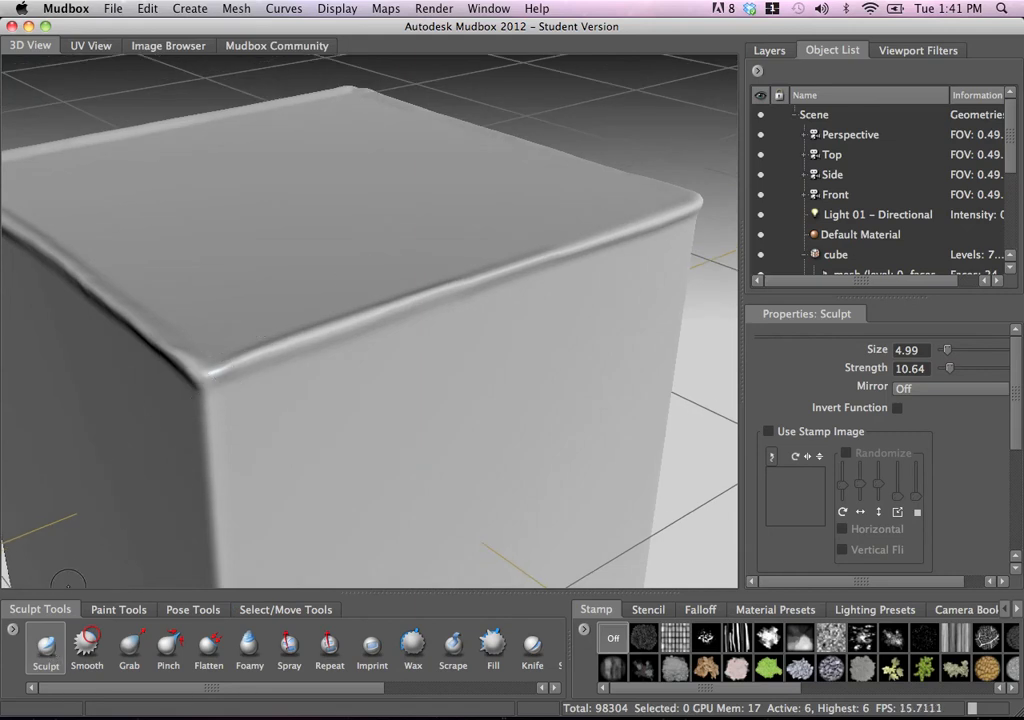
pyautogui.moveTo(229, 362); pyautogui.dragTo(351, 318)
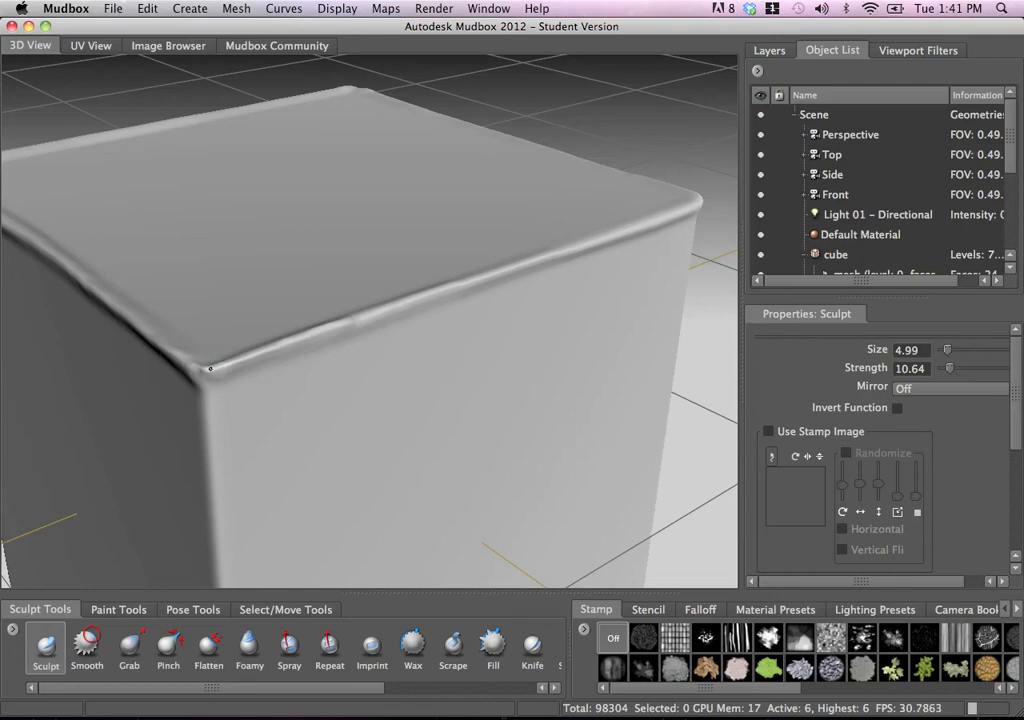
pyautogui.moveTo(210, 369)
pyautogui.mouseDown()
pyautogui.moveTo(180, 361)
pyautogui.moveTo(354, 304)
pyautogui.moveTo(344, 344)
pyautogui.mouseUp()
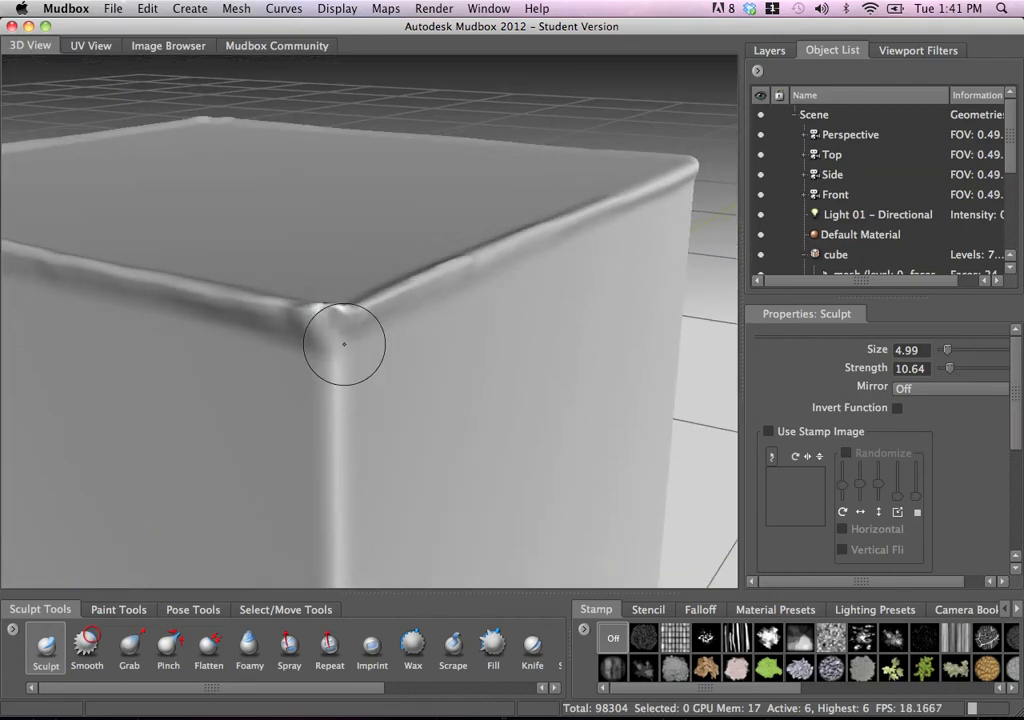
pyautogui.keyDown('shift'); pyautogui.moveTo(309, 305); pyautogui.dragTo(336, 303); pyautogui.keyUp('shift')
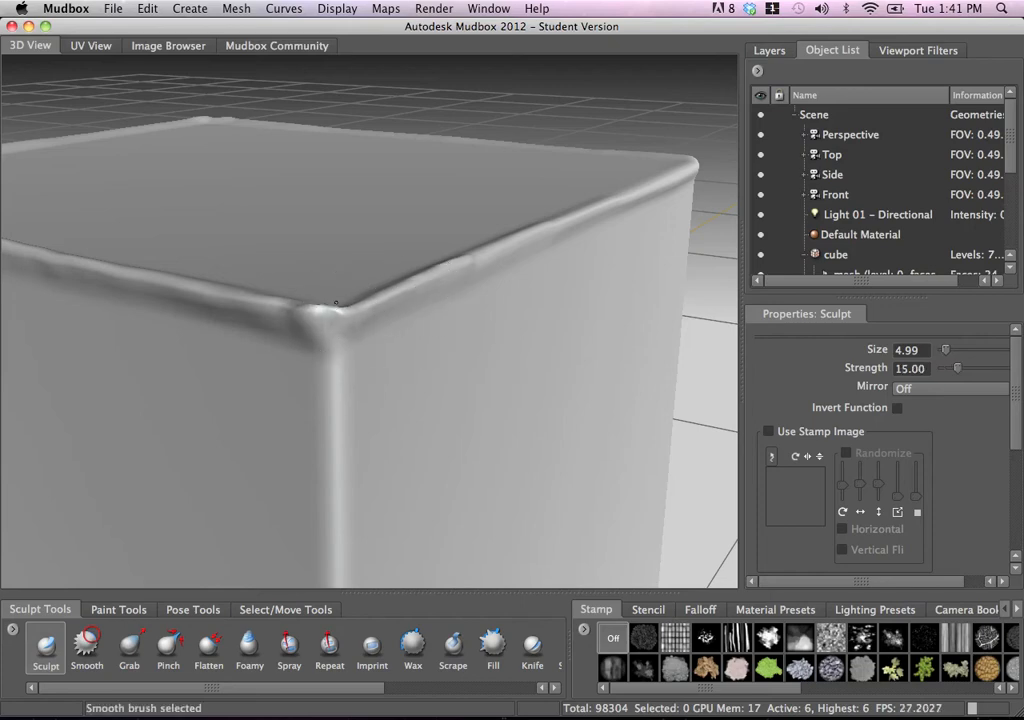
pyautogui.moveTo(507, 258)
pyautogui.keyDown('alt'); pyautogui.mouseDown()
pyautogui.moveTo(393, 270)
pyautogui.moveTo(384, 338)
pyautogui.mouseUp(); pyautogui.keyUp('alt')
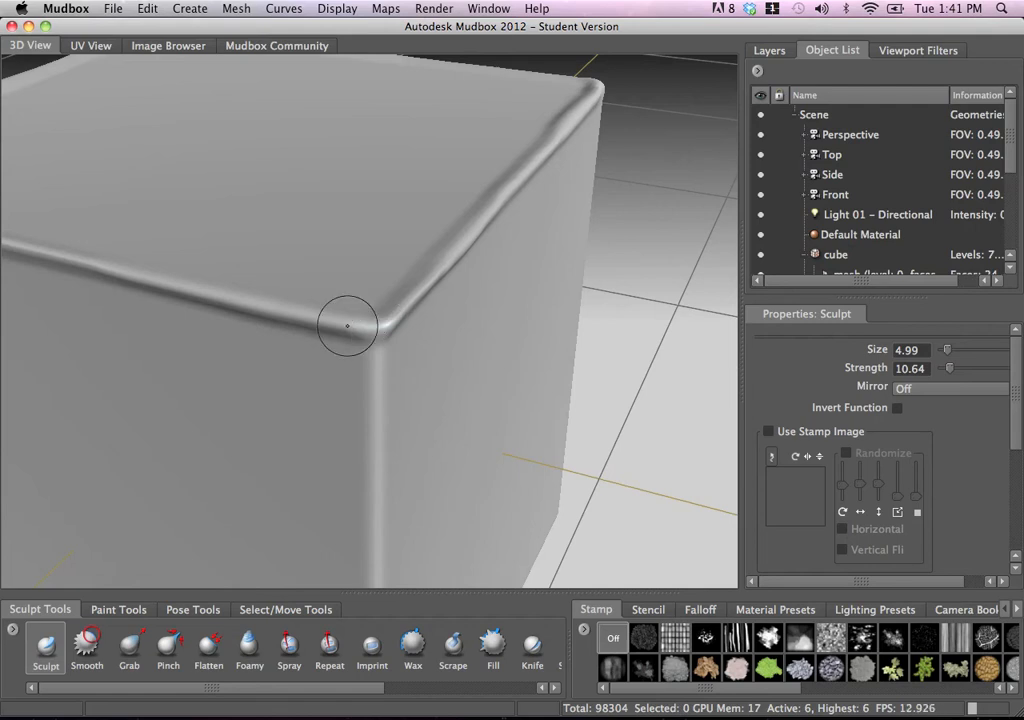
pyautogui.keyDown('alt'); pyautogui.moveTo(423, 270); pyautogui.dragTo(393, 297); pyautogui.keyUp('alt')
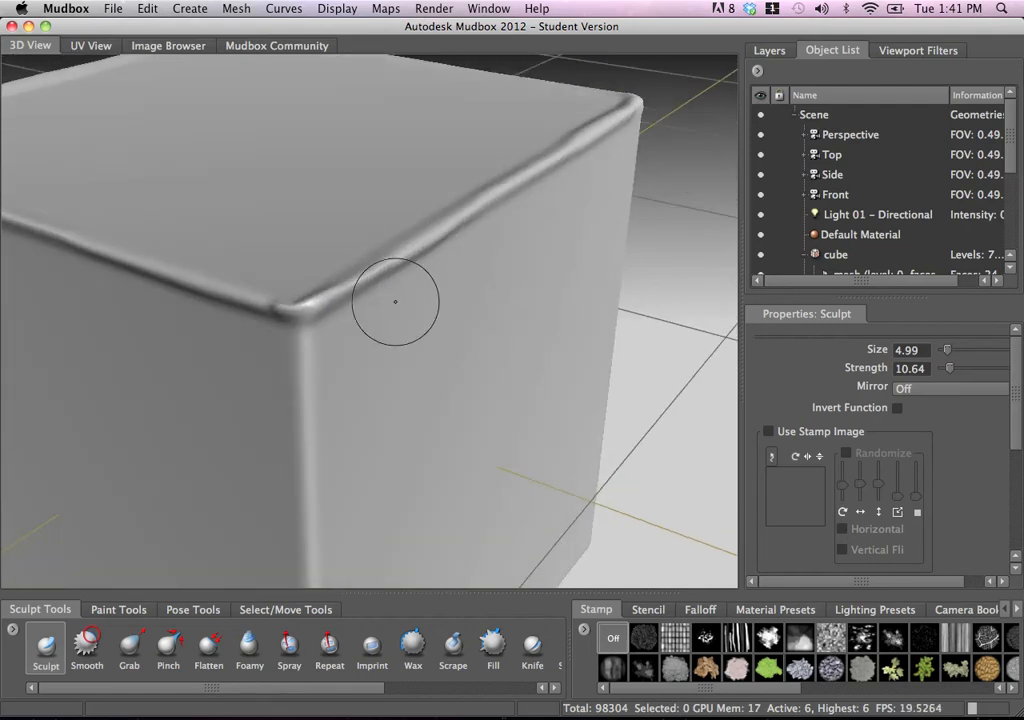
# Step: Smooth the raised ridge where it runs into the cube's nearest top corner
pyautogui.press('shift')
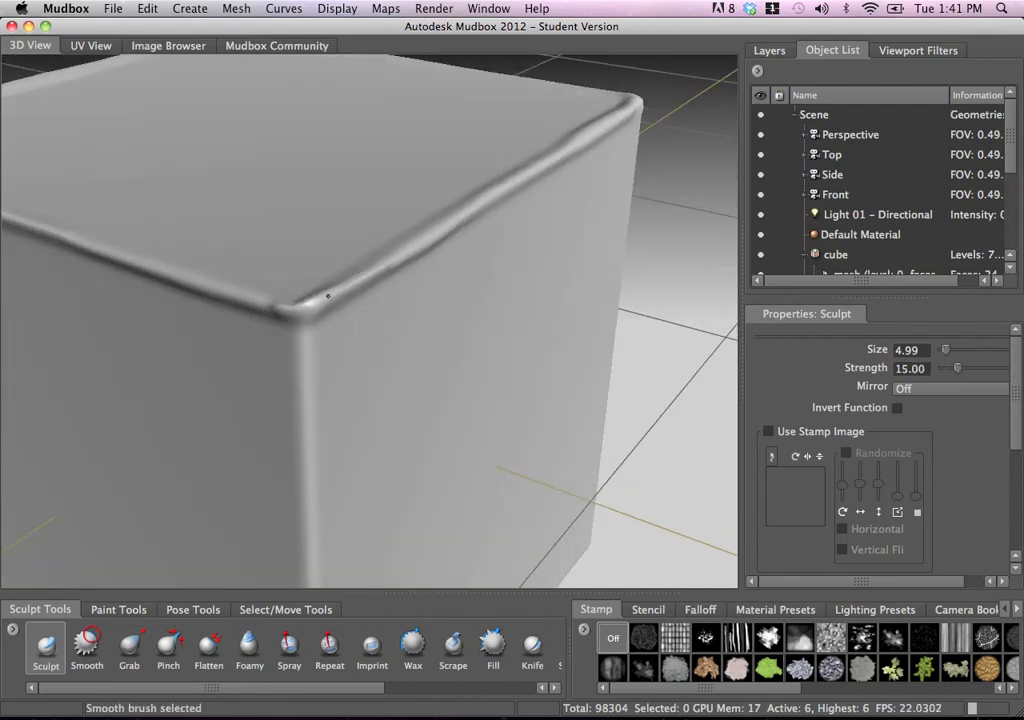
pyautogui.keyDown('shift'); pyautogui.moveTo(328, 296); pyautogui.dragTo(295, 306); pyautogui.keyUp('shift')
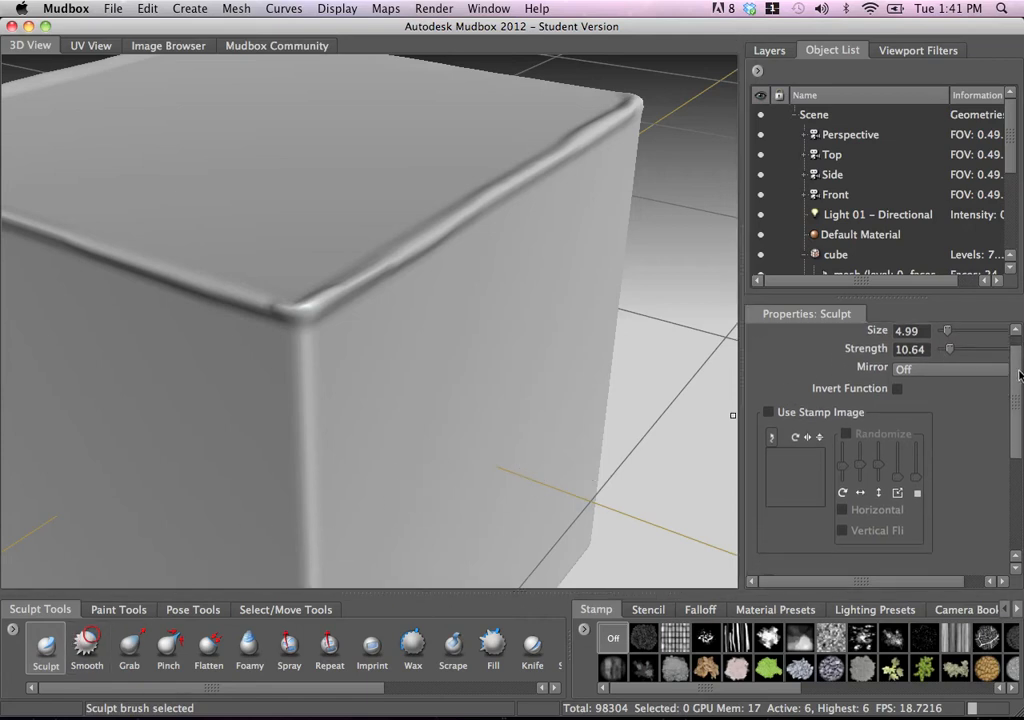
pyautogui.scroll(-3, 1018, 361)
pyautogui.scroll(3, 950, 352)
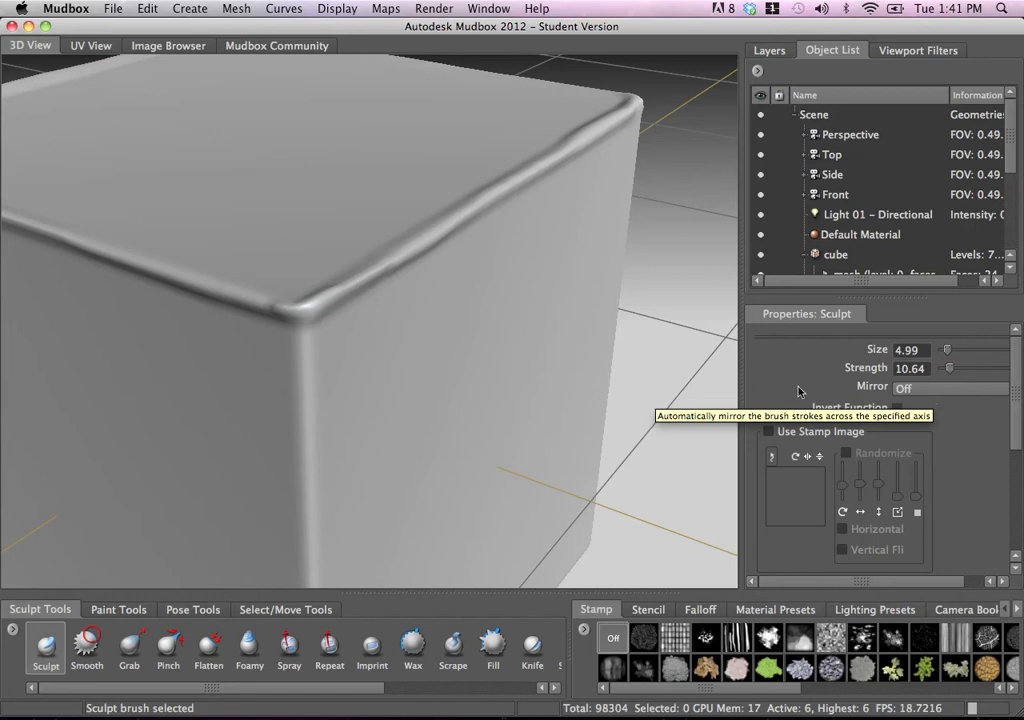
# Step: Try the Sculpt brush with Mirror set to X, making several strokes on the front face, and undo them
pyautogui.keyDown('alt'); pyautogui.moveTo(429, 301); pyautogui.dragTo(361, 288, button='right'); pyautogui.keyUp('alt')
pyautogui.keyDown('alt'); pyautogui.moveTo(361, 288); pyautogui.dragTo(400, 277, button='middle'); pyautogui.keyUp('alt')
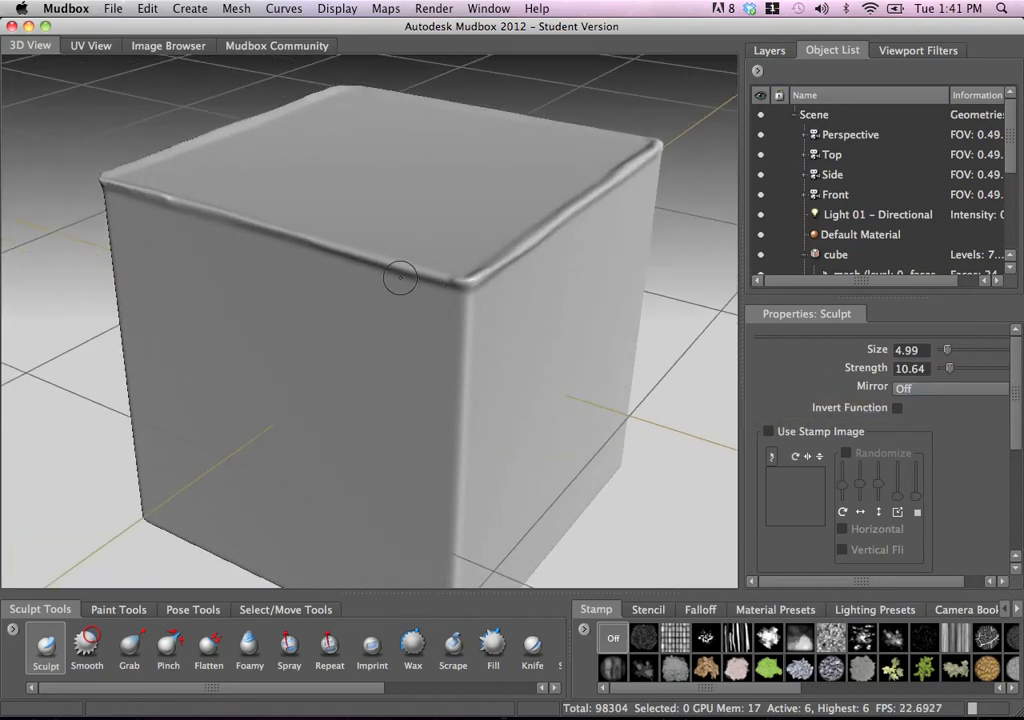
pyautogui.click(911, 391)
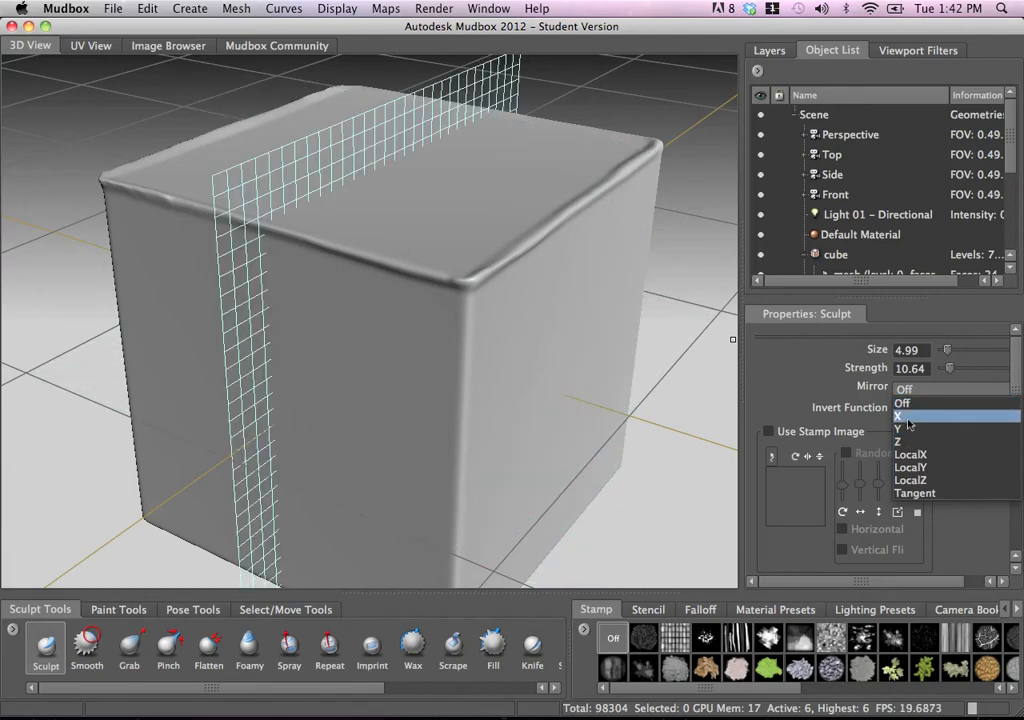
pyautogui.click(906, 416)
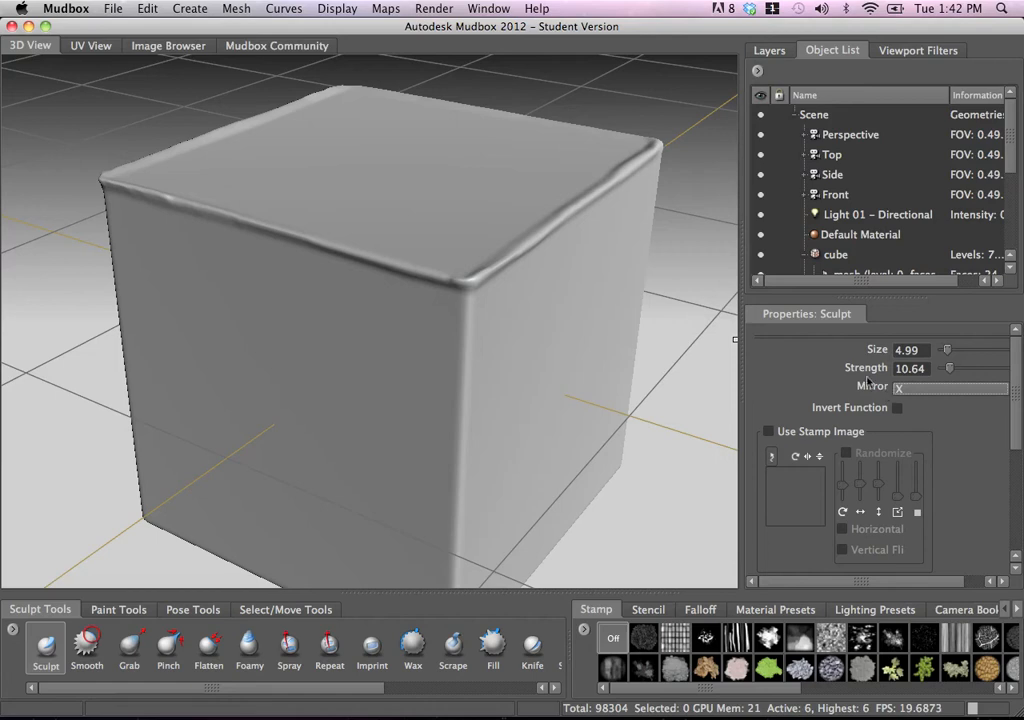
pyautogui.moveTo(359, 322)
pyautogui.mouseDown()
pyautogui.moveTo(365, 330)
pyautogui.moveTo(364, 318)
pyautogui.moveTo(244, 292)
pyautogui.moveTo(230, 370)
pyautogui.moveTo(229, 324)
pyautogui.moveTo(246, 390)
pyautogui.moveTo(260, 382)
pyautogui.mouseUp()
pyautogui.moveTo(214, 349)
pyautogui.mouseDown()
pyautogui.moveTo(165, 300)
pyautogui.moveTo(200, 420)
pyautogui.moveTo(296, 428)
pyautogui.mouseUp()
pyautogui.moveTo(159, 441)
pyautogui.mouseDown()
pyautogui.moveTo(243, 521)
pyautogui.moveTo(333, 526)
pyautogui.mouseUp()
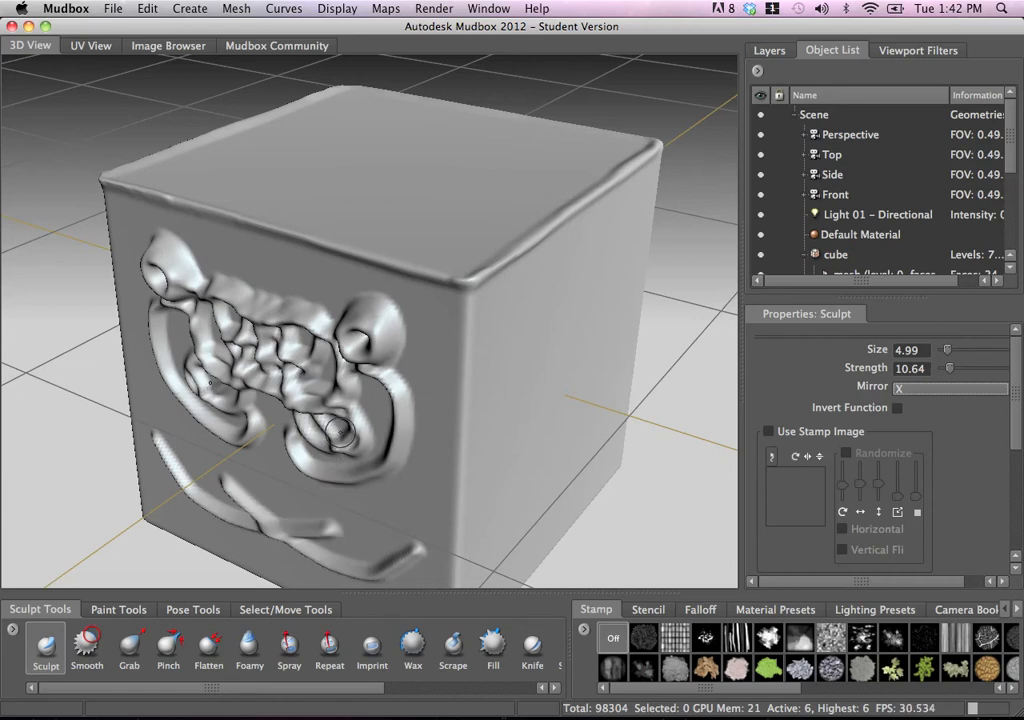
pyautogui.press('super+z')
pyautogui.press('super+z')
pyautogui.press('super+z')
pyautogui.press('super+z')
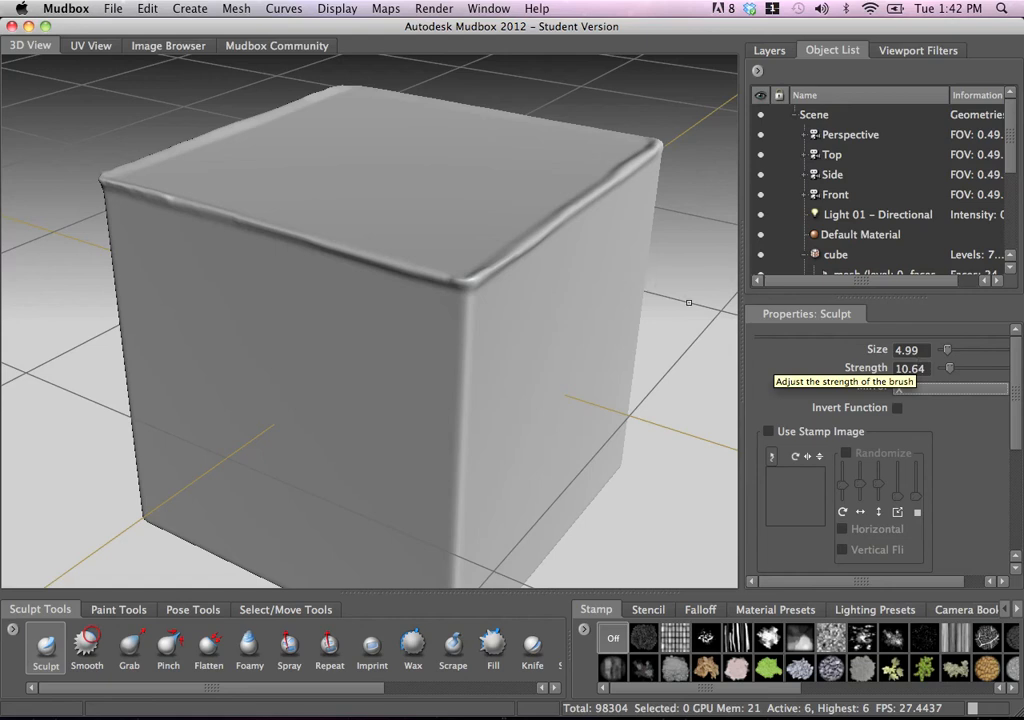
# Step: Try Y mirroring with a looping Sculpt stroke on the front face, and undo it
pyautogui.click(950, 388)
pyautogui.click(905, 425)
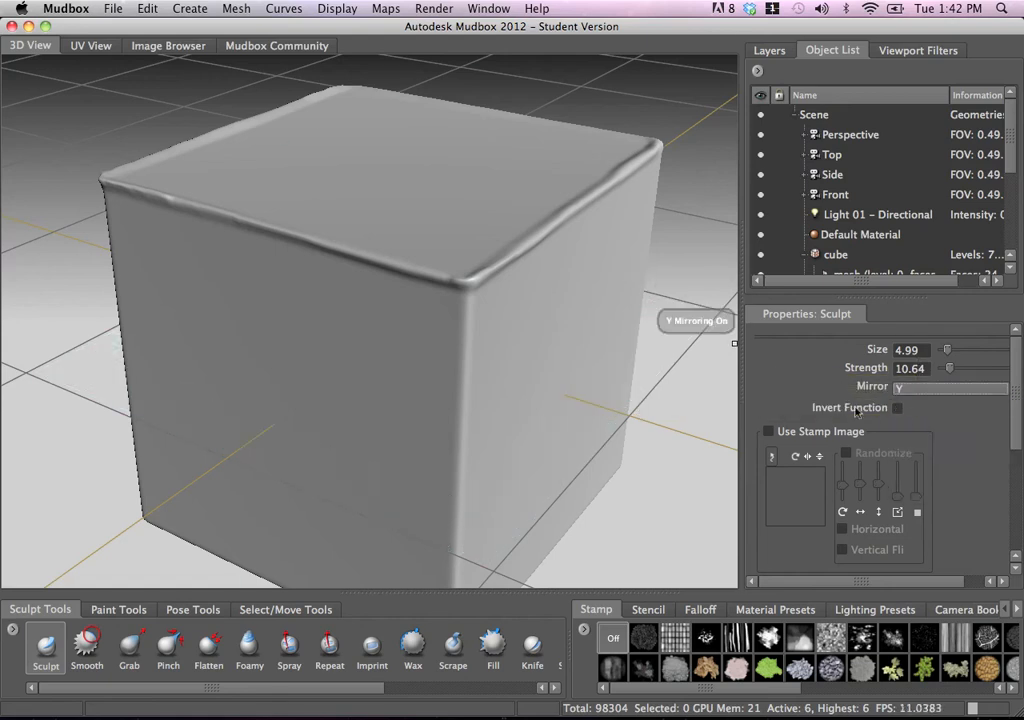
pyautogui.moveTo(319, 336)
pyautogui.mouseDown()
pyautogui.moveTo(292, 252)
pyautogui.moveTo(301, 237)
pyautogui.mouseUp()
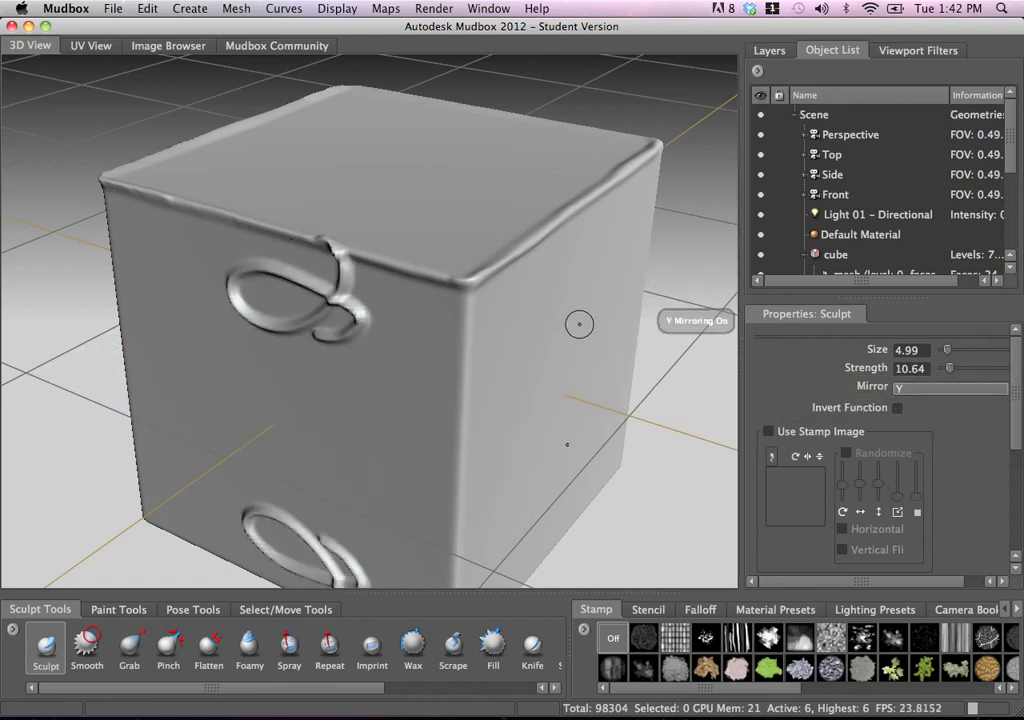
pyautogui.press('super+z')
# Step: Try a Z-mirrored Sculpt stroke curving from the top face around the front corner, undo it and turn mirroring off
pyautogui.click(955, 388)
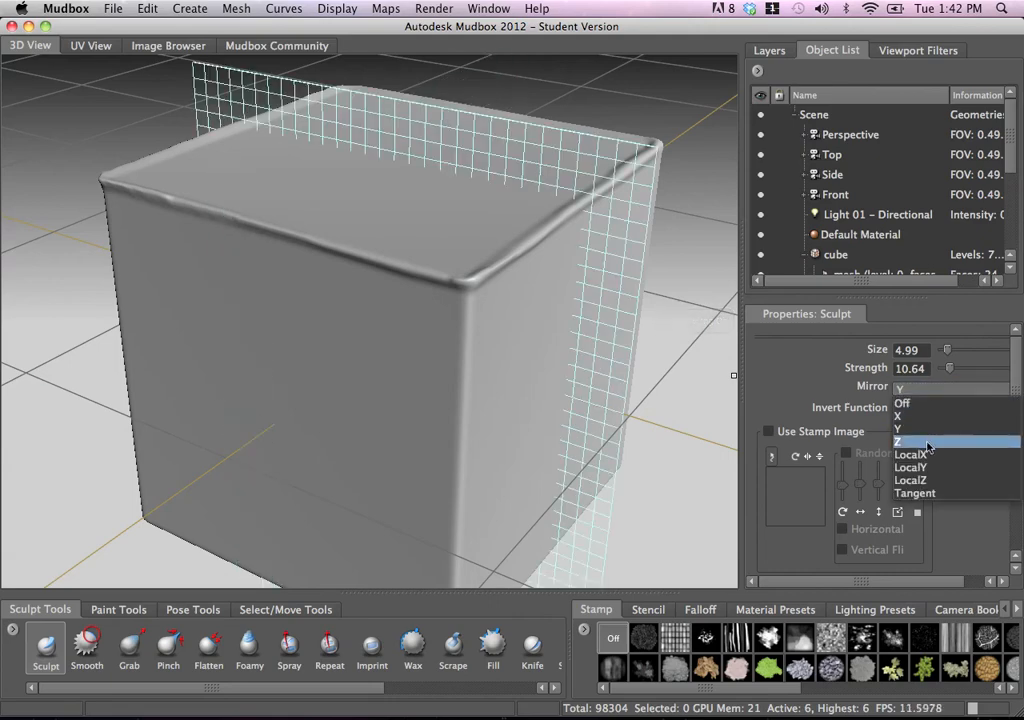
pyautogui.click(929, 446)
pyautogui.moveTo(441, 220)
pyautogui.mouseDown()
pyautogui.moveTo(385, 385)
pyautogui.moveTo(530, 352)
pyautogui.mouseUp()
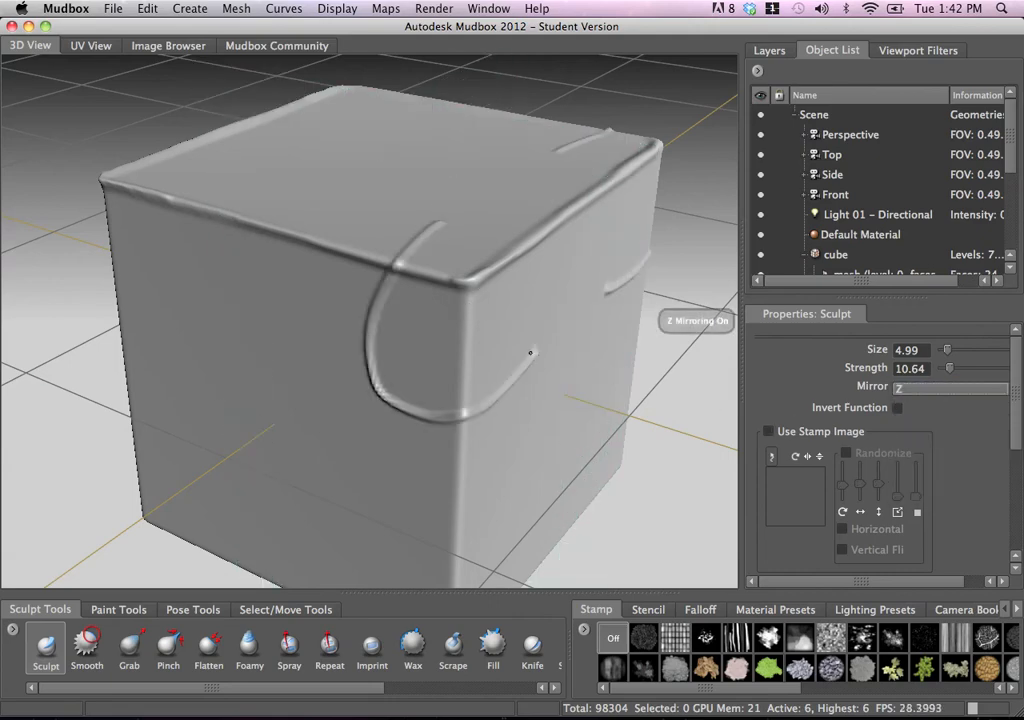
pyautogui.press('super+z')
pyautogui.click(905, 388)
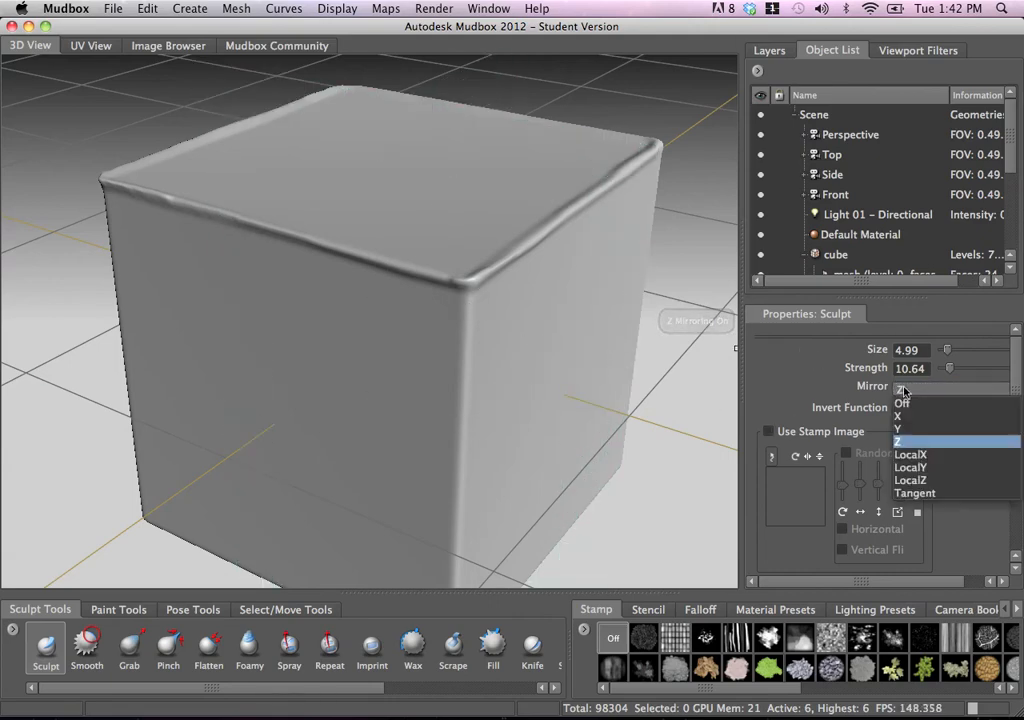
pyautogui.click(910, 403)
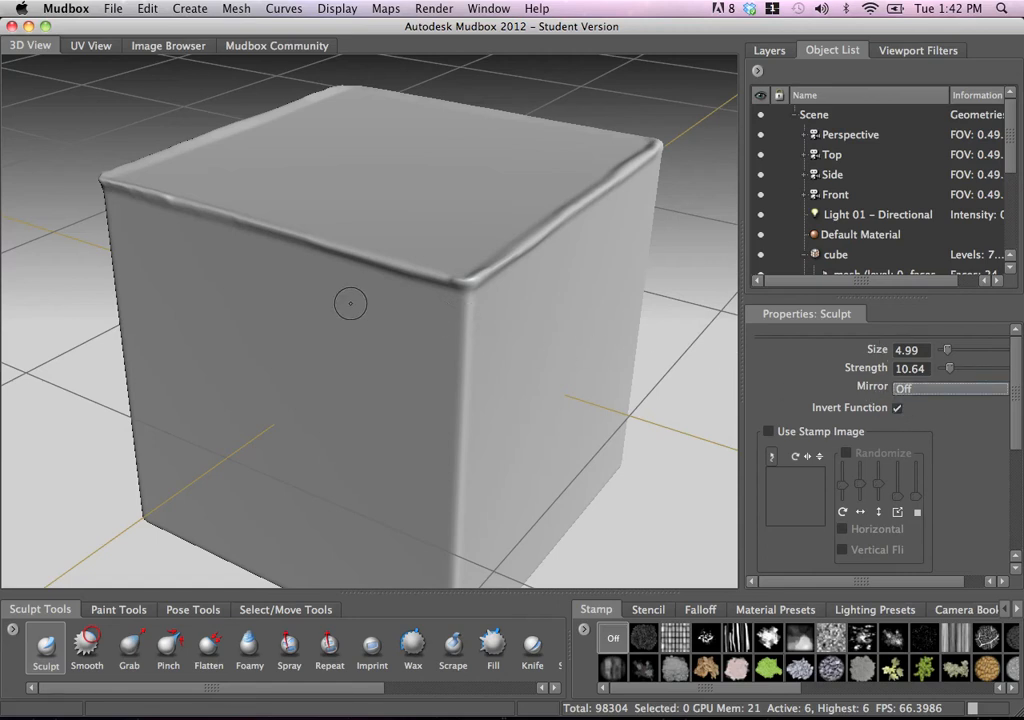
# Step: Carve a small rectangular groove into the front face near the top corner with the inverted Sculpt brush
pyautogui.moveTo(350, 303)
pyautogui.mouseDown()
pyautogui.moveTo(435, 318)
pyautogui.moveTo(446, 365)
pyautogui.moveTo(402, 388)
pyautogui.moveTo(354, 378)
pyautogui.moveTo(347, 329)
pyautogui.mouseUp()
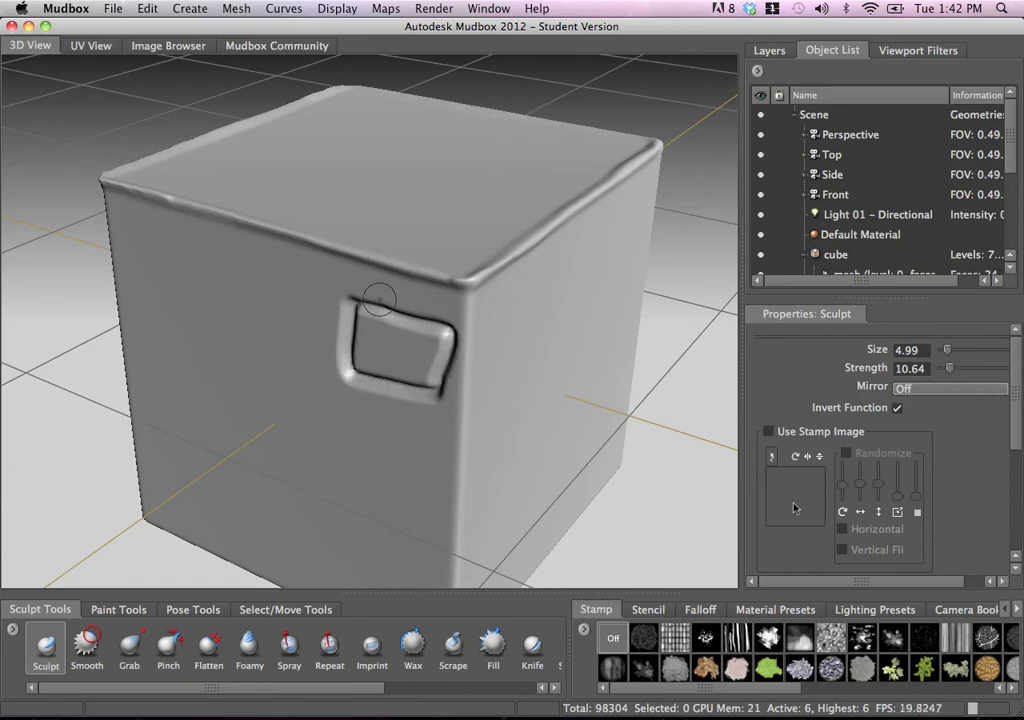
pyautogui.moveTo(464, 315)
pyautogui.keyDown('alt'); pyautogui.mouseDown()
pyautogui.moveTo(389, 311)
pyautogui.moveTo(460, 306)
pyautogui.mouseUp(); pyautogui.keyUp('alt')
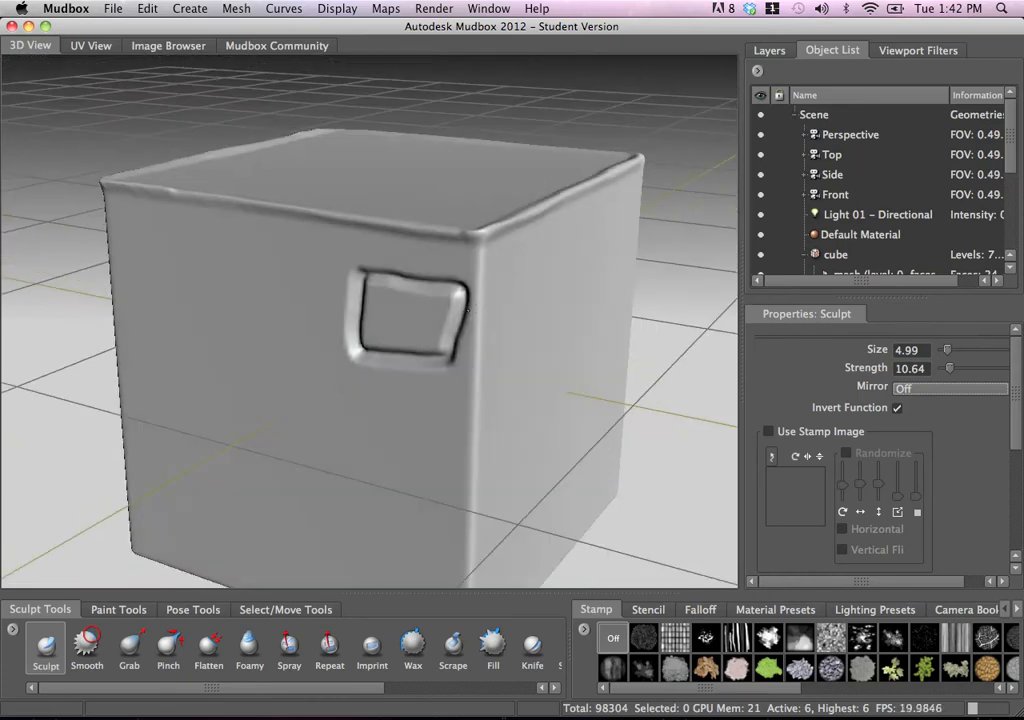
pyautogui.keyDown('alt'); pyautogui.moveTo(460, 306); pyautogui.dragTo(508, 347, button='right'); pyautogui.keyUp('alt')
pyautogui.keyDown('alt'); pyautogui.moveTo(508, 347); pyautogui.dragTo(576, 368); pyautogui.keyUp('alt')
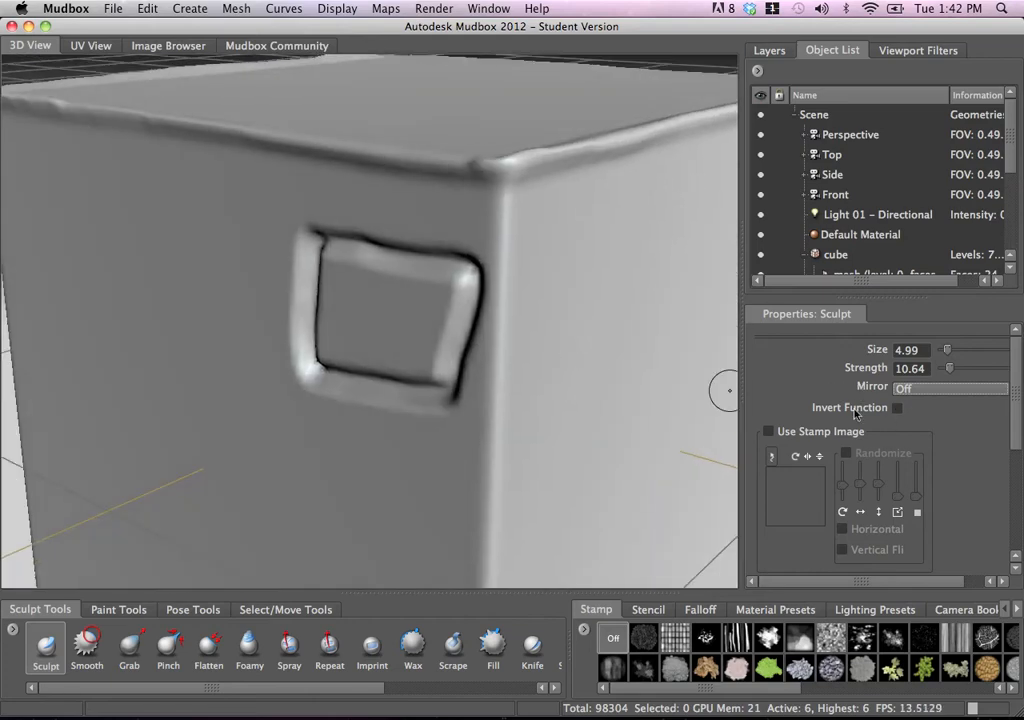
# Step: Try raising material around the groove and denting its centre with inverted Sculpt, and undo all these strokes
pyautogui.moveTo(327, 283)
pyautogui.mouseDown()
pyautogui.moveTo(311, 258)
pyautogui.moveTo(308, 372)
pyautogui.moveTo(431, 416)
pyautogui.moveTo(400, 300)
pyautogui.moveTo(395, 180)
pyautogui.moveTo(265, 170)
pyautogui.moveTo(240, 405)
pyautogui.moveTo(255, 415)
pyautogui.moveTo(272, 383)
pyautogui.mouseUp()
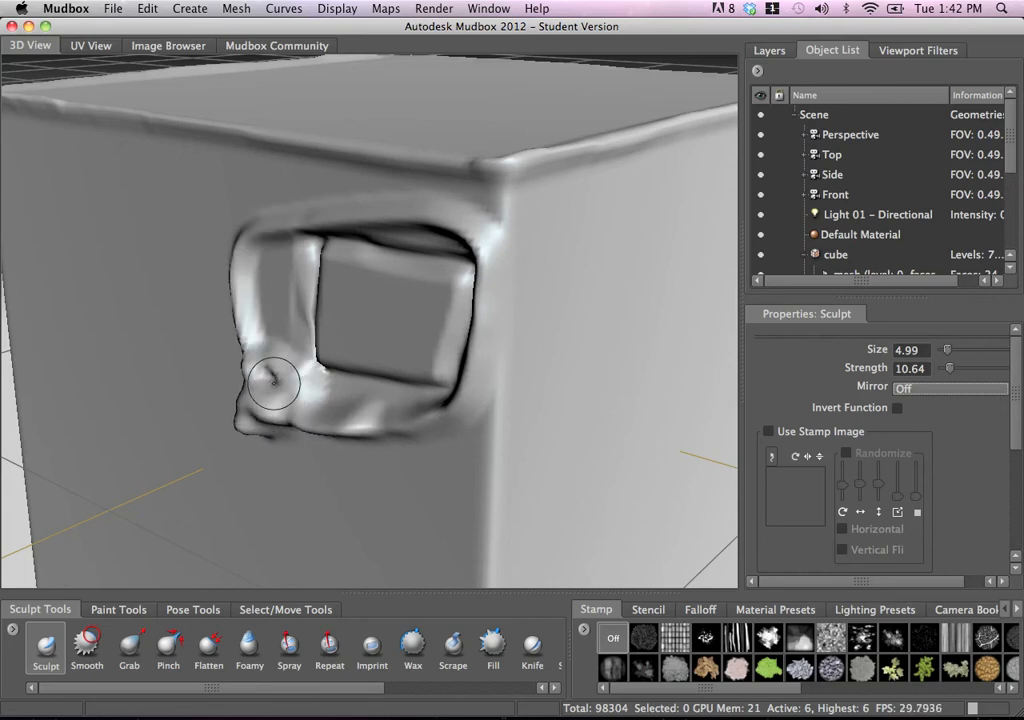
pyautogui.moveTo(336, 302)
pyautogui.keyDown('ctrl'); pyautogui.mouseDown()
pyautogui.moveTo(343, 297)
pyautogui.moveTo(352, 314)
pyautogui.mouseUp(); pyautogui.keyUp('ctrl')
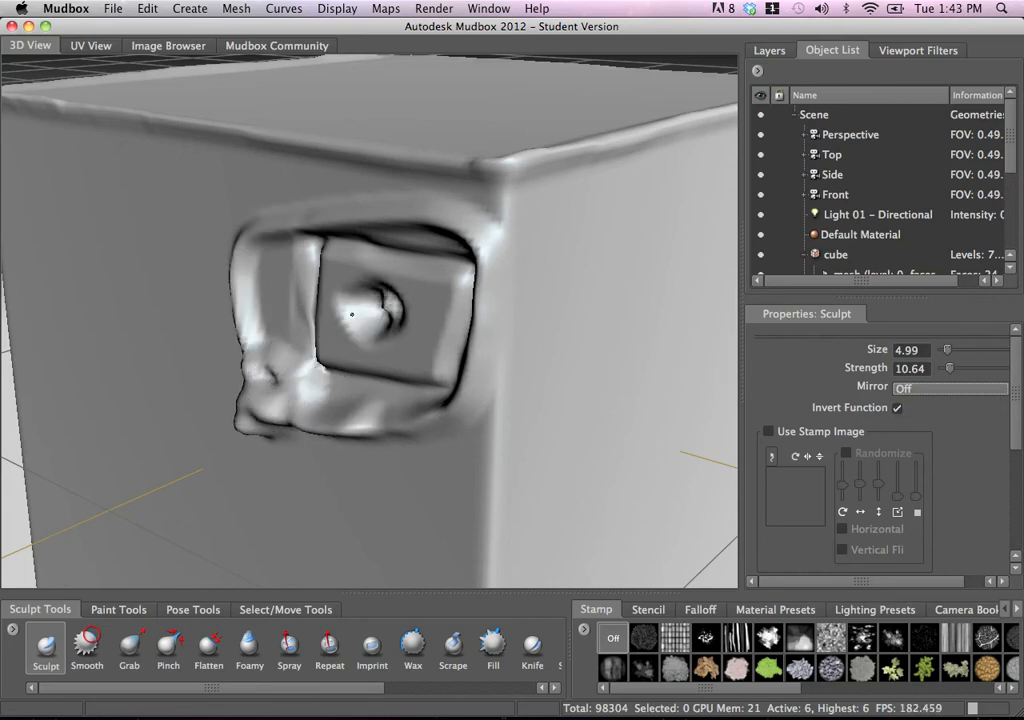
pyautogui.press('super+z')
pyautogui.press('super+z')
pyautogui.press('super+z')
pyautogui.press('super+z')
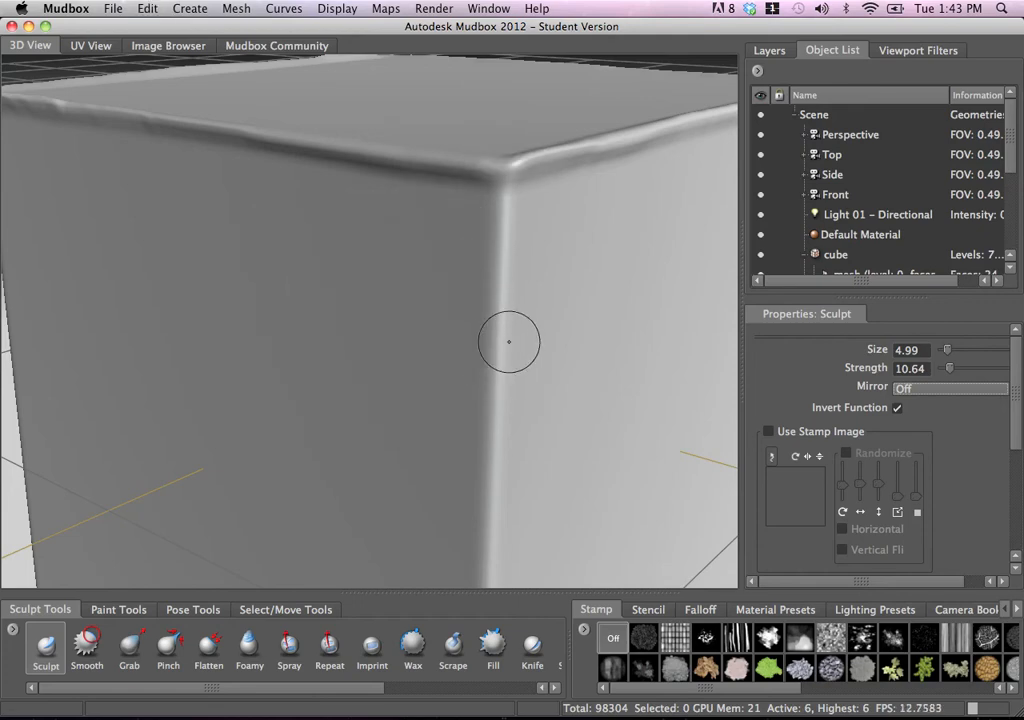
# Step: Redo the last undone brush stroke on the ridge at the cube's top corner
pyautogui.keyDown('alt'); pyautogui.moveTo(509, 342); pyautogui.dragTo(416, 254, button='right'); pyautogui.keyUp('alt')
pyautogui.keyDown('alt'); pyautogui.moveTo(540, 285); pyautogui.dragTo(507, 304); pyautogui.keyUp('alt')
pyautogui.keyDown('alt'); pyautogui.moveTo(507, 304); pyautogui.dragTo(532, 307, button='right'); pyautogui.keyUp('alt')
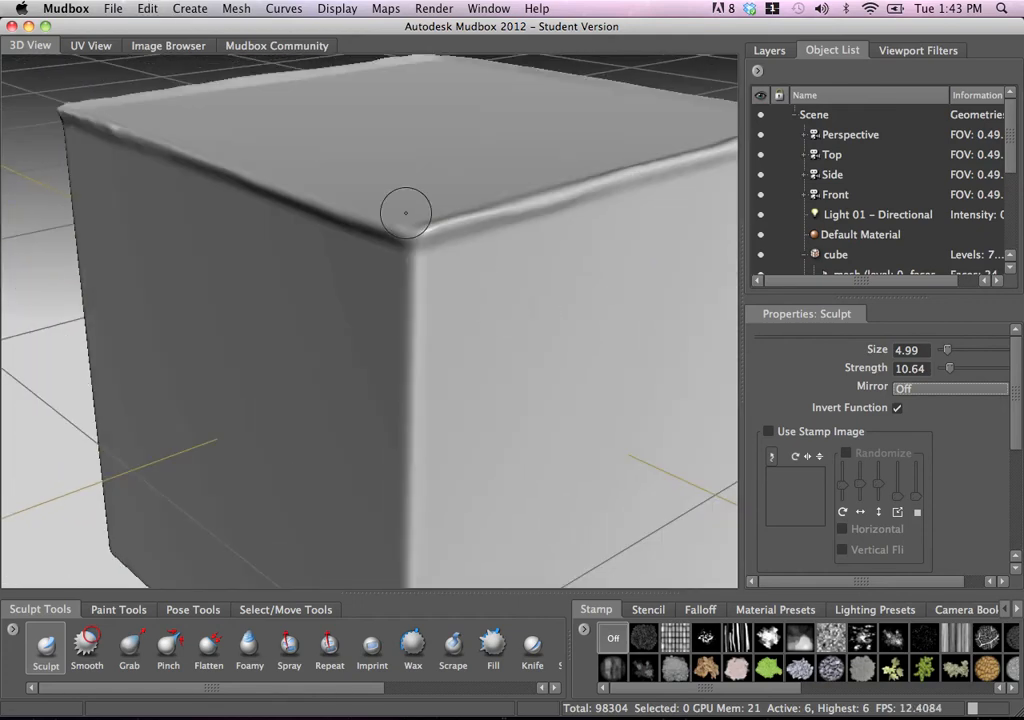
pyautogui.click(147, 9)
pyautogui.click(160, 43)
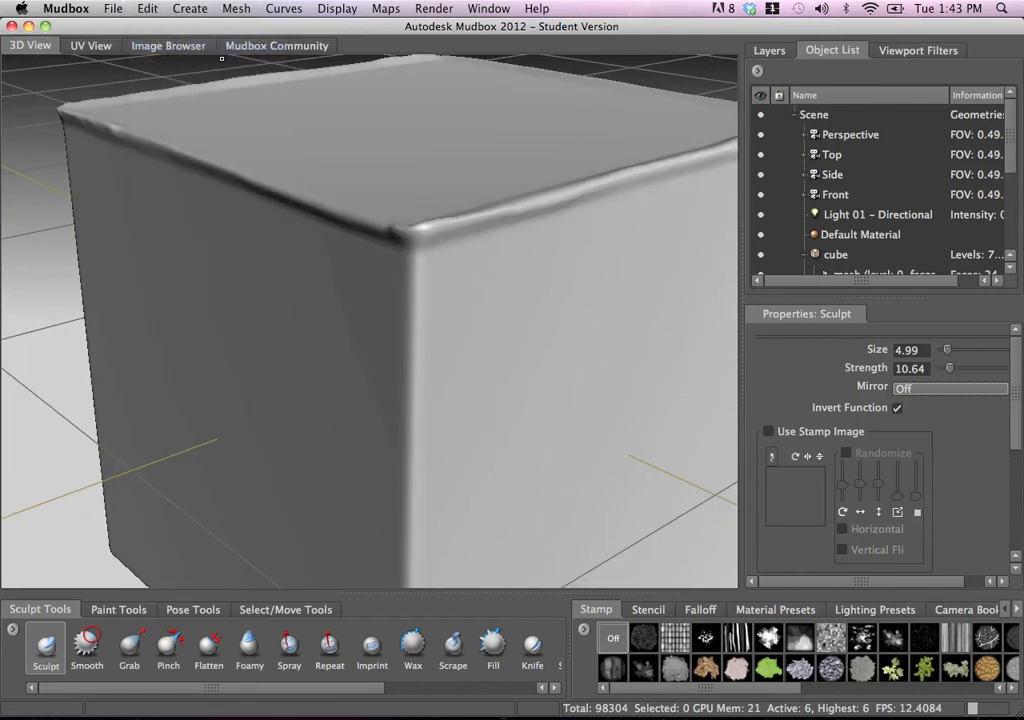
# Step: Sculpt over the notched top corner with Invert Function turned off and the brush strength lowered to 4.16
pyautogui.keyDown('alt'); pyautogui.moveTo(352, 226); pyautogui.dragTo(485, 286, button='right'); pyautogui.keyUp('alt')
pyautogui.moveTo(485, 286)
pyautogui.keyDown('alt'); pyautogui.mouseDown(button='middle')
pyautogui.moveTo(482, 350)
pyautogui.moveTo(521, 332)
pyautogui.mouseUp(button='middle'); pyautogui.keyUp('alt')
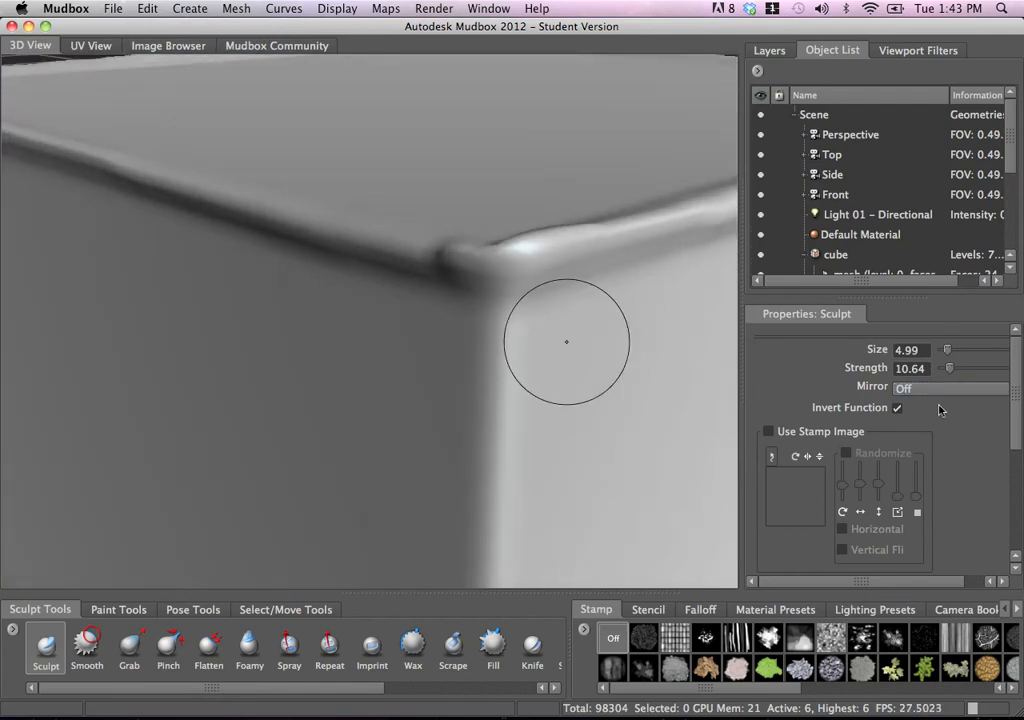
pyautogui.click(897, 408)
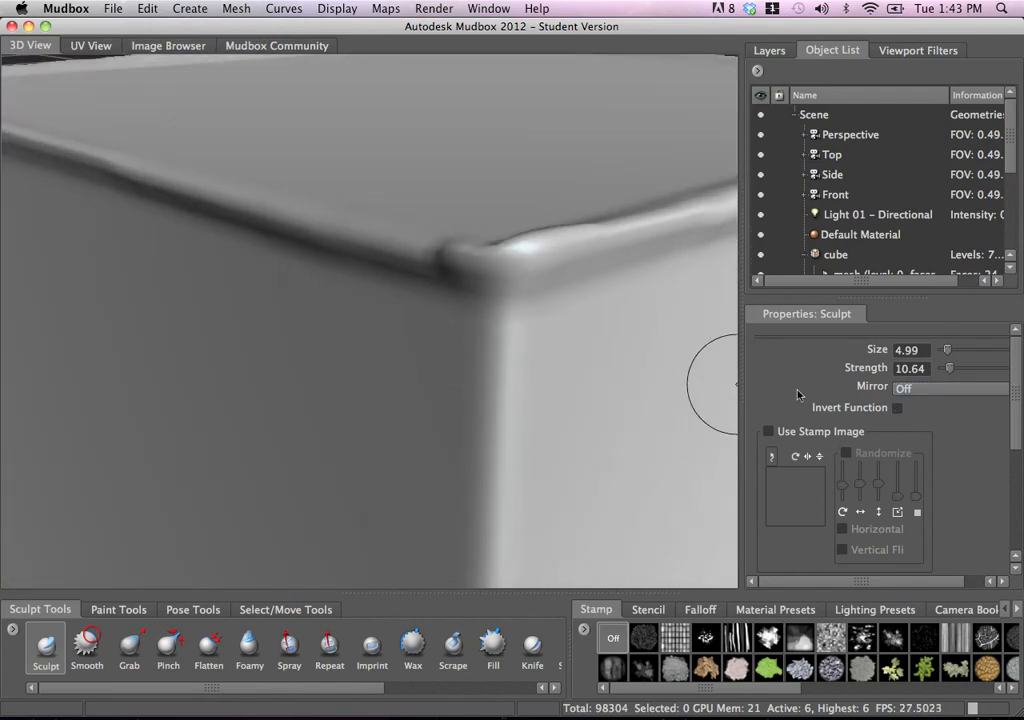
pyautogui.moveTo(444, 252)
pyautogui.mouseDown()
pyautogui.moveTo(339, 232)
pyautogui.moveTo(504, 245)
pyautogui.moveTo(517, 270)
pyautogui.moveTo(526, 251)
pyautogui.moveTo(493, 307)
pyautogui.moveTo(484, 354)
pyautogui.moveTo(427, 347)
pyautogui.moveTo(462, 309)
pyautogui.moveTo(640, 320)
pyautogui.moveTo(549, 258)
pyautogui.moveTo(510, 309)
pyautogui.mouseUp()
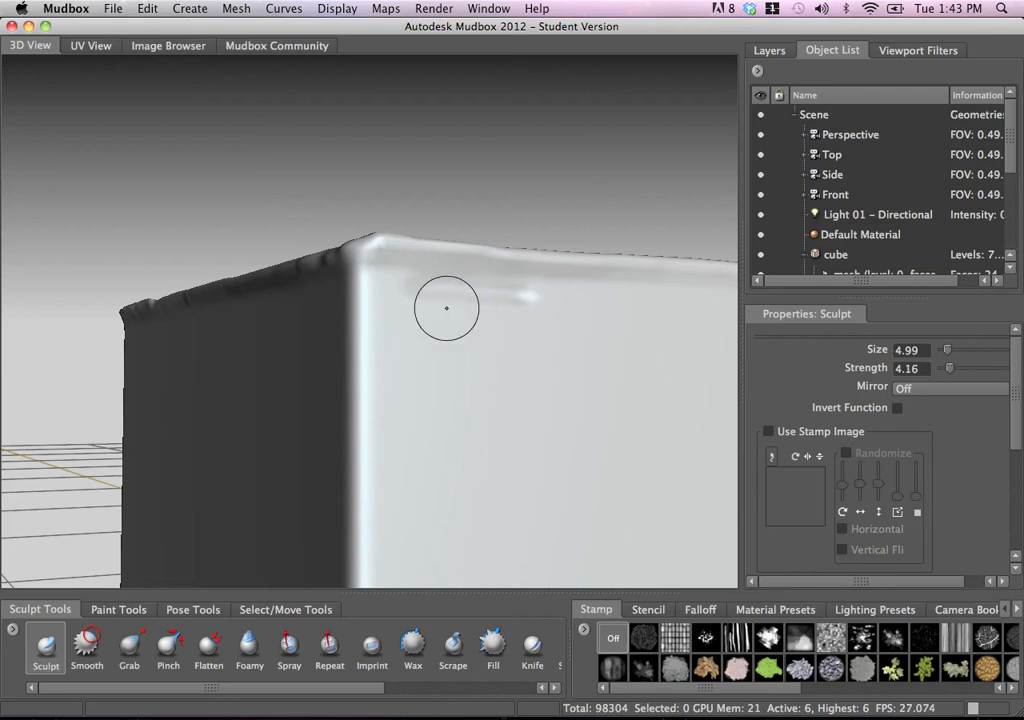
# Step: Try out the Translate, Faces and Objects tools on the cube, and return to the Sculpt brush
pyautogui.press('space')
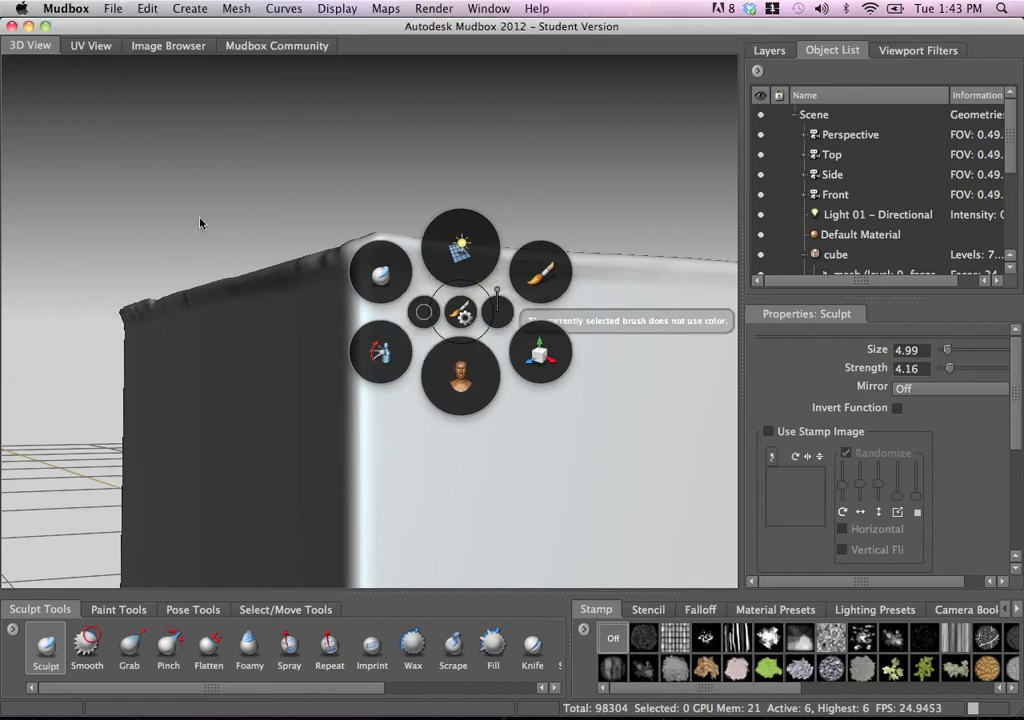
pyautogui.moveTo(235, 20)
pyautogui.mouseDown()
pyautogui.moveTo(237, 35)
pyautogui.moveTo(237, 20)
pyautogui.mouseUp()
pyautogui.click(545, 357)
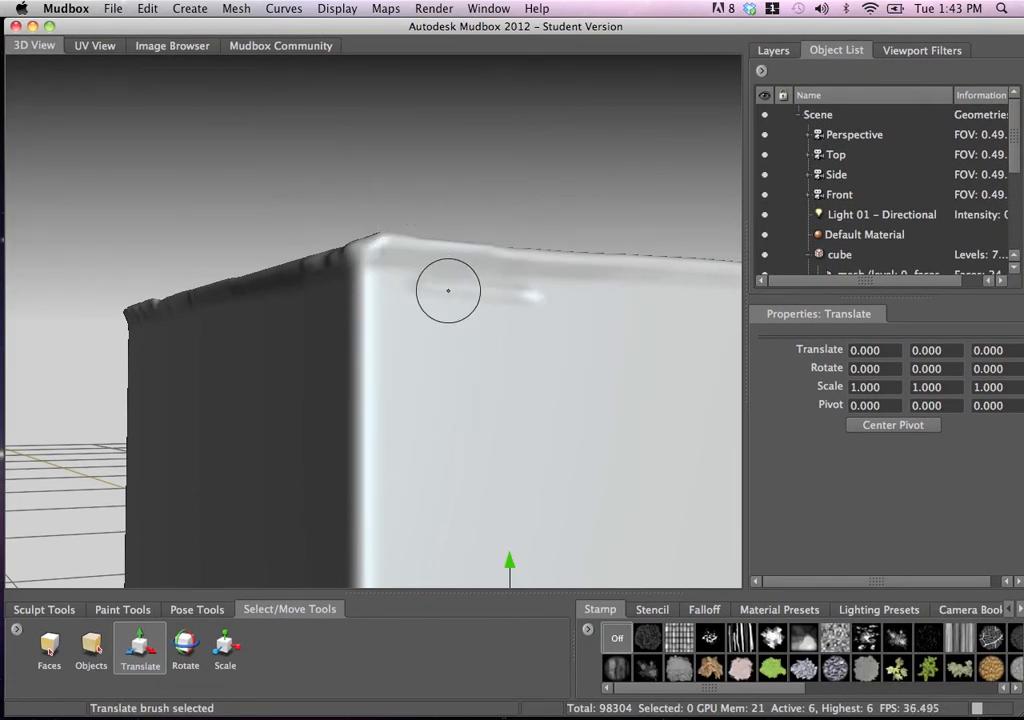
pyautogui.keyDown('alt'); pyautogui.moveTo(448, 290); pyautogui.dragTo(150, 502); pyautogui.keyUp('alt')
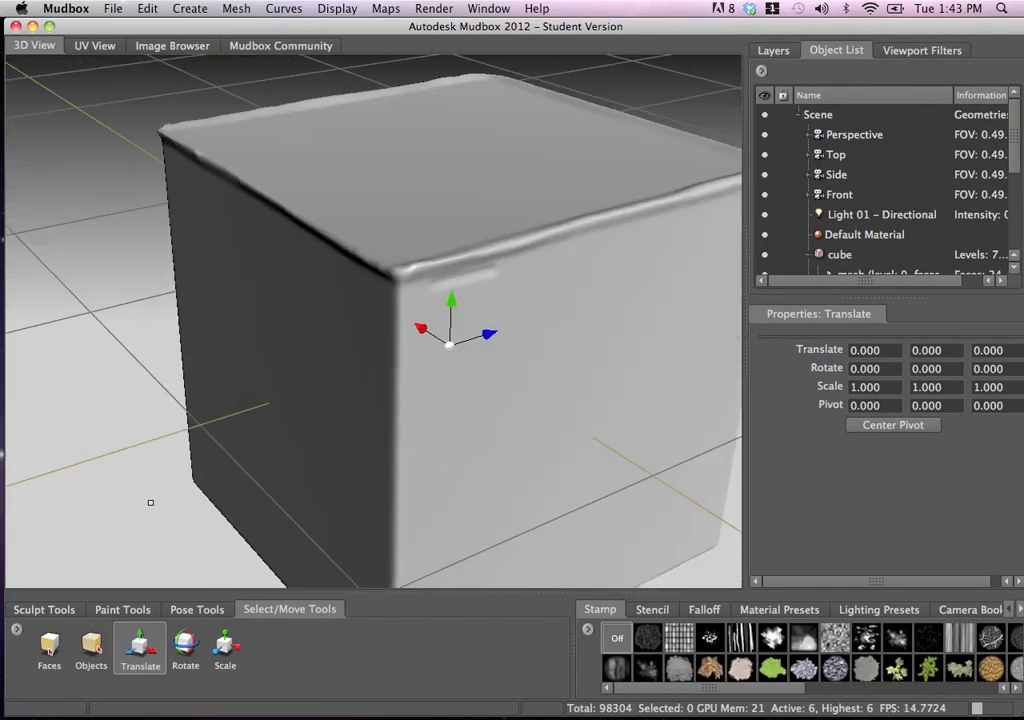
pyautogui.click(49, 645)
pyautogui.click(91, 645)
pyautogui.click(52, 612)
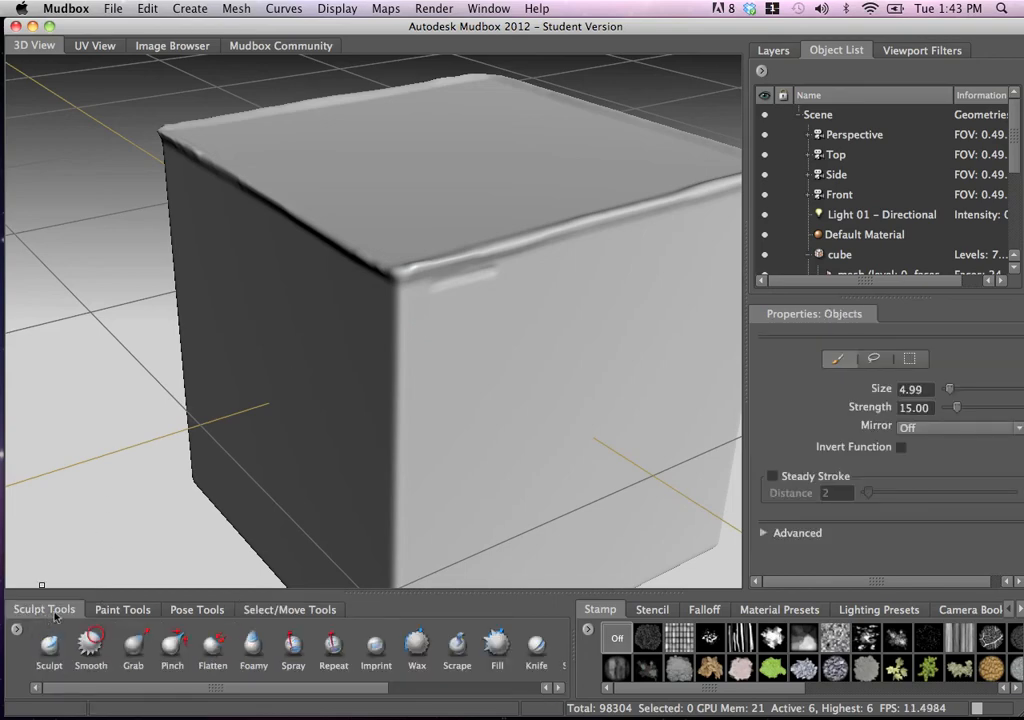
pyautogui.click(49, 645)
# Step: Sculpt a second raised ridge just below the top edge along the brightly lit side face
pyautogui.moveTo(434, 293)
pyautogui.keyDown('alt'); pyautogui.mouseDown()
pyautogui.moveTo(500, 336)
pyautogui.moveTo(459, 347)
pyautogui.moveTo(480, 357)
pyautogui.moveTo(420, 360)
pyautogui.mouseUp(); pyautogui.keyUp('alt')
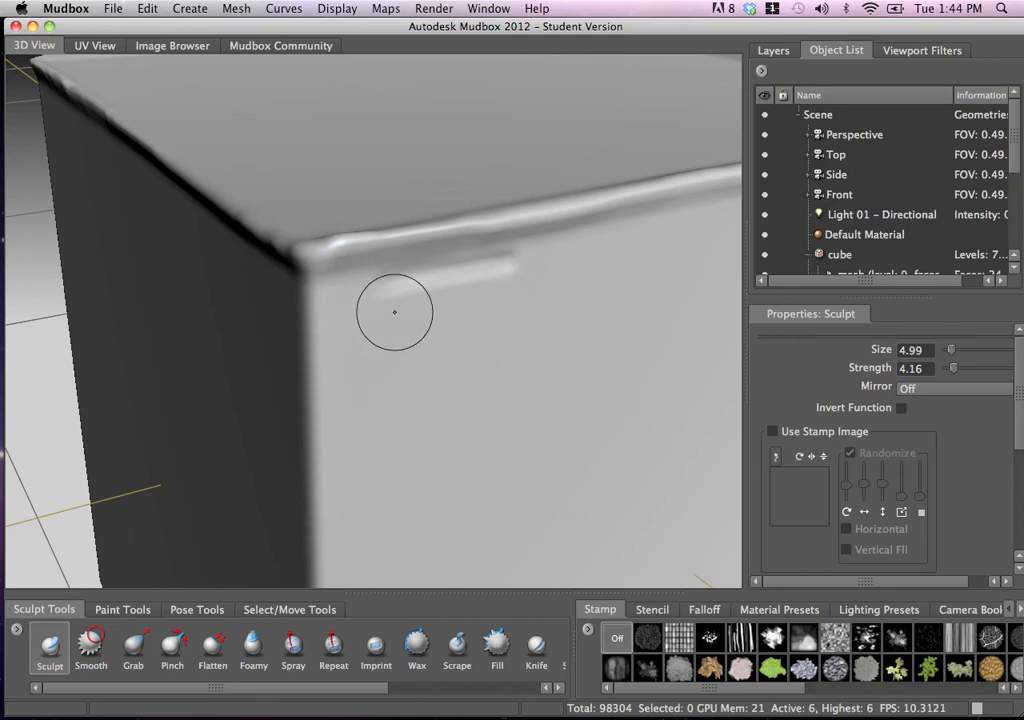
pyautogui.moveTo(325, 295)
pyautogui.mouseDown()
pyautogui.moveTo(344, 297)
pyautogui.moveTo(288, 284)
pyautogui.moveTo(366, 290)
pyautogui.moveTo(597, 240)
pyautogui.moveTo(354, 267)
pyautogui.mouseUp()
pyautogui.moveTo(215, 305)
pyautogui.mouseDown()
pyautogui.moveTo(142, 313)
pyautogui.moveTo(524, 245)
pyautogui.moveTo(216, 300)
pyautogui.moveTo(309, 217)
pyautogui.moveTo(395, 233)
pyautogui.moveTo(400, 252)
pyautogui.mouseUp()
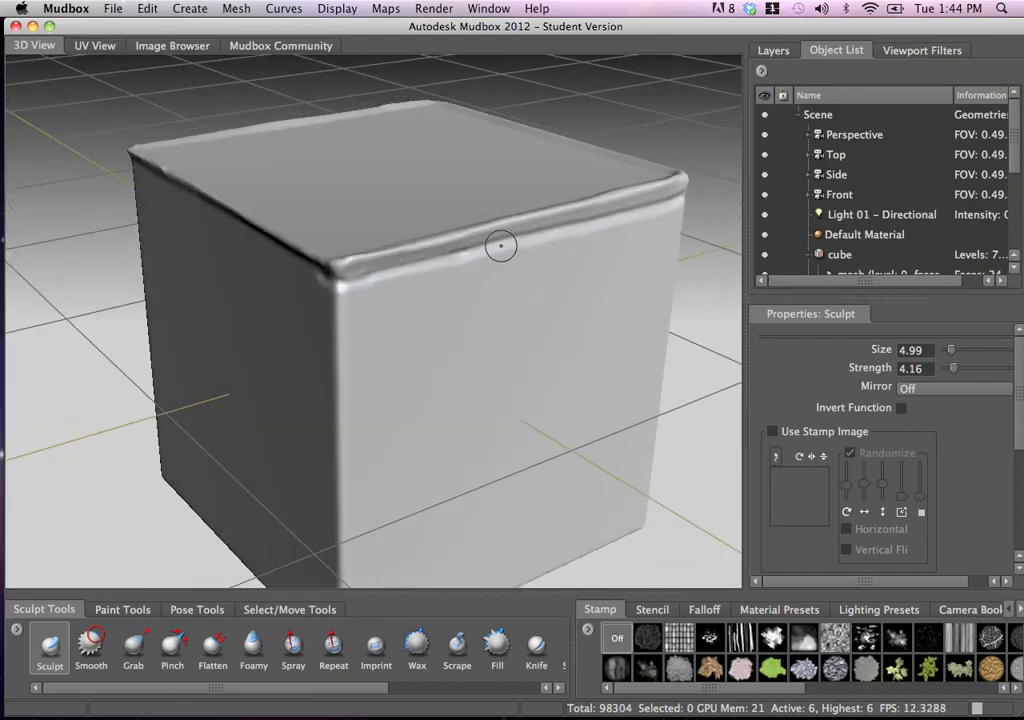
pyautogui.moveTo(501, 245); pyautogui.dragTo(494, 246)
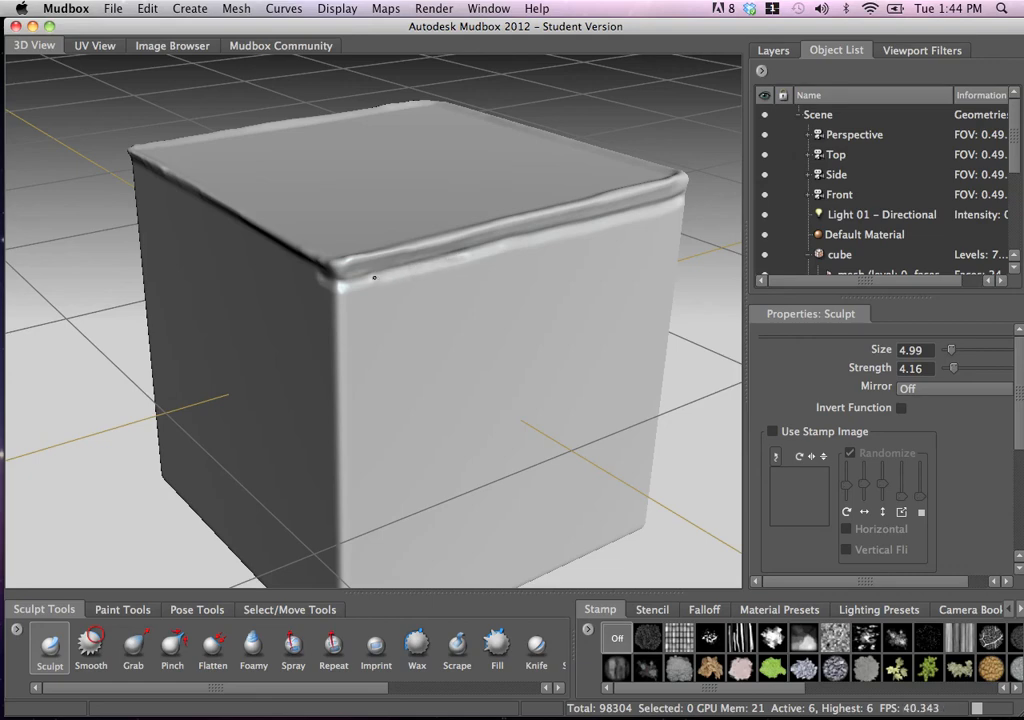
# Step: Turn on Steady Stroke for the Sculpt brush
pyautogui.keyDown('alt'); pyautogui.moveTo(323, 268); pyautogui.dragTo(610, 270); pyautogui.keyUp('alt')
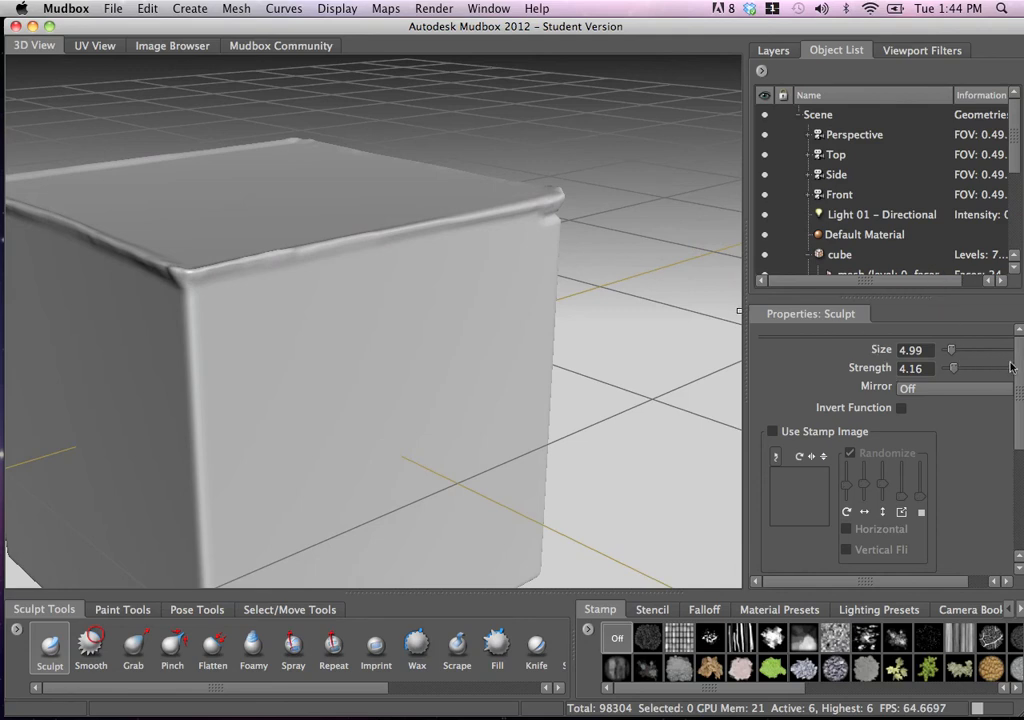
pyautogui.moveTo(1020, 364)
pyautogui.mouseDown()
pyautogui.moveTo(1008, 459)
pyautogui.moveTo(1019, 460)
pyautogui.mouseUp()
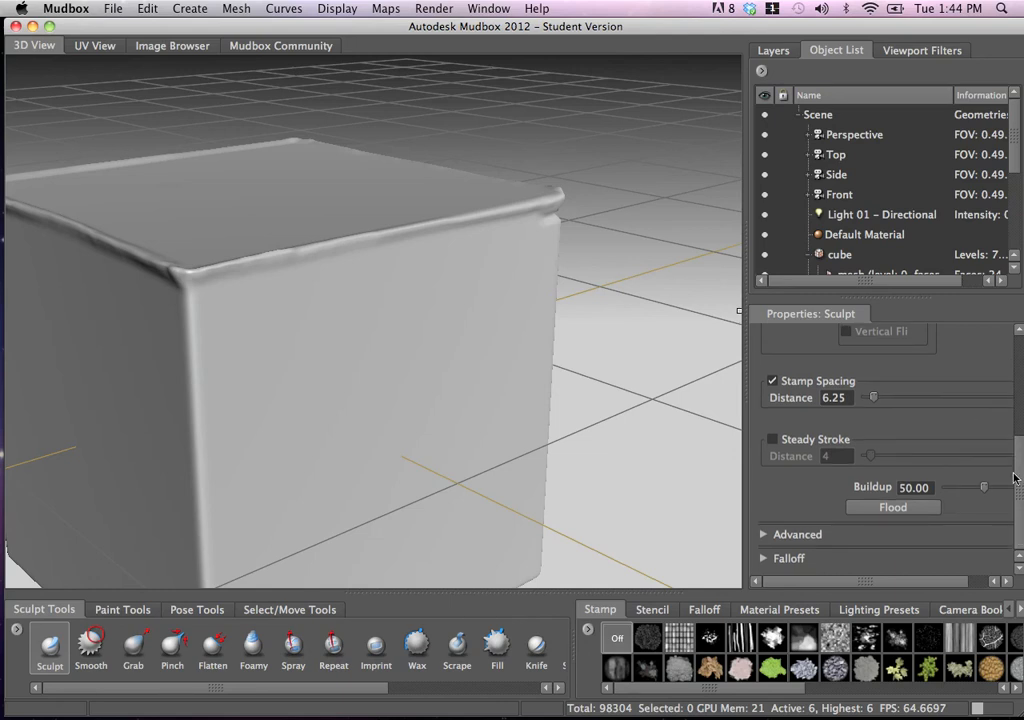
pyautogui.click(773, 440)
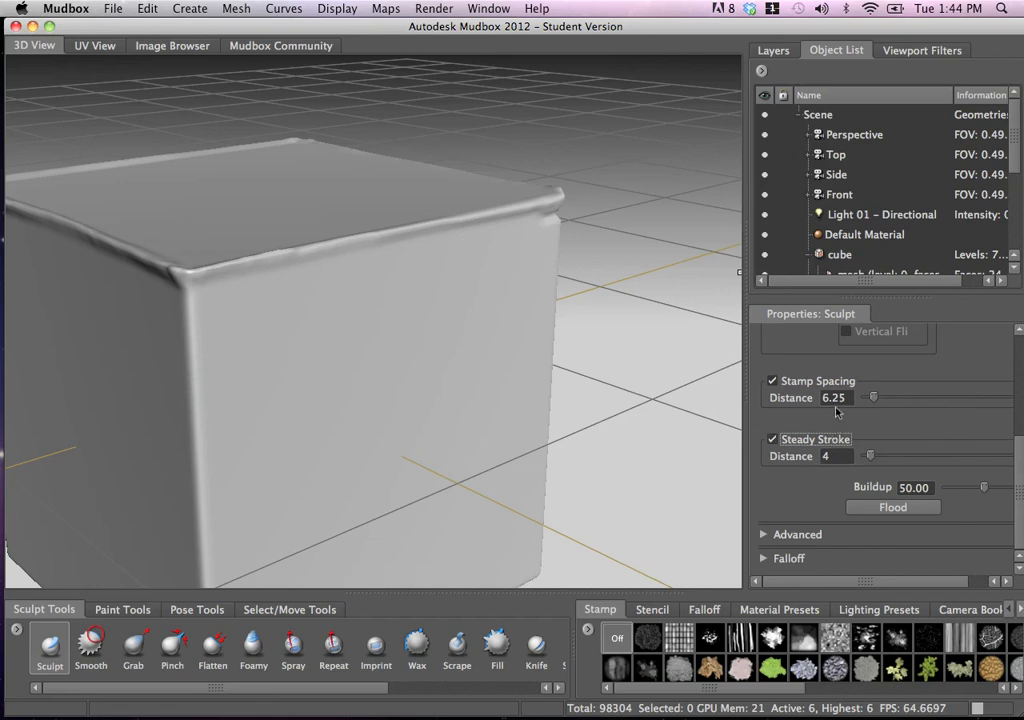
# Step: Sculpt a steady raised ridge just below the top edge, running across the full width of the bright side face
pyautogui.moveTo(304, 263)
pyautogui.keyDown('alt'); pyautogui.mouseDown()
pyautogui.moveTo(288, 277)
pyautogui.moveTo(281, 265)
pyautogui.mouseUp(); pyautogui.keyUp('alt')
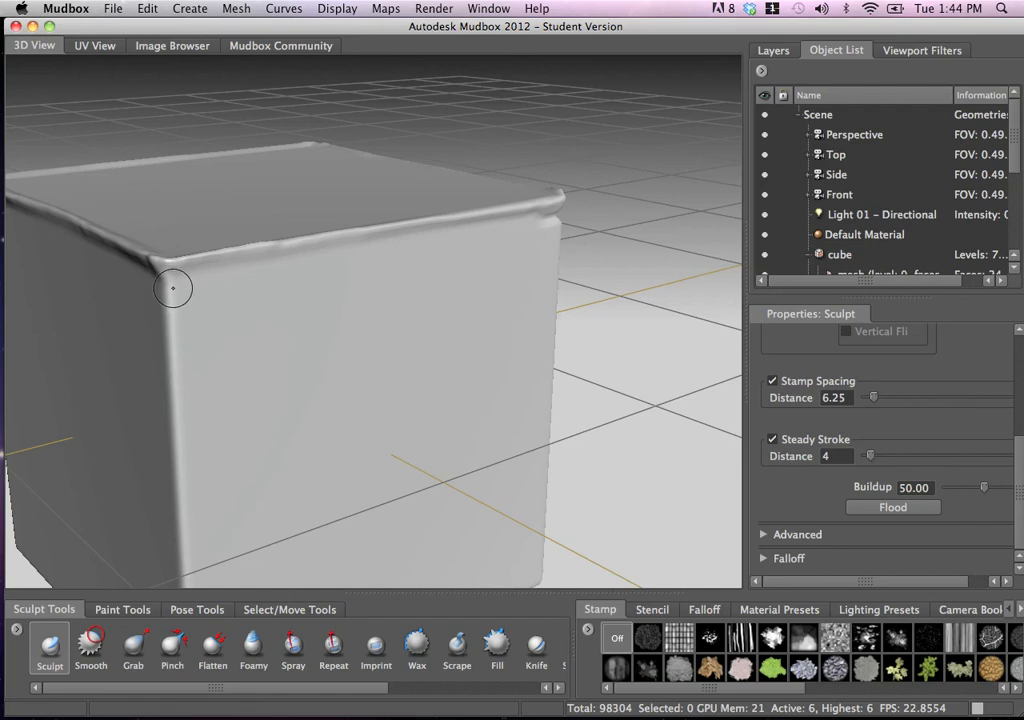
pyautogui.moveTo(172, 288); pyautogui.dragTo(199, 283)
pyautogui.moveTo(207, 278)
pyautogui.mouseDown()
pyautogui.moveTo(432, 231)
pyautogui.moveTo(566, 220)
pyautogui.mouseUp()
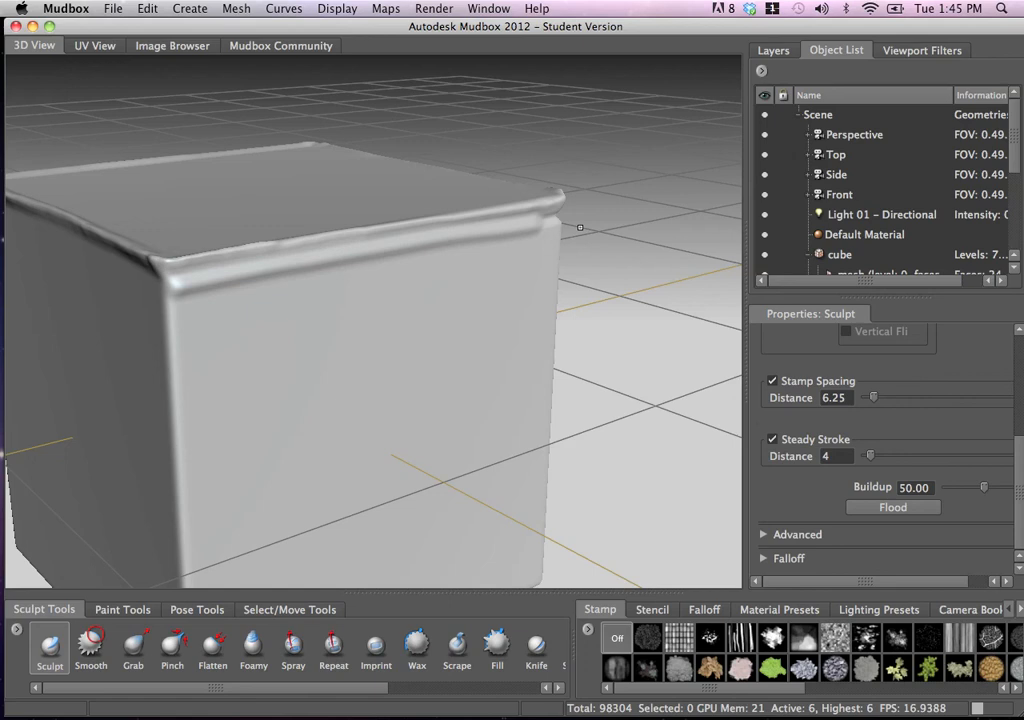
# Step: Try a Steady Stroke distance of 16 by sculpting a lower parallel ridge and a spiral on the bright side face, and undo the new strokes
pyautogui.moveTo(871, 457); pyautogui.dragTo(890, 457)
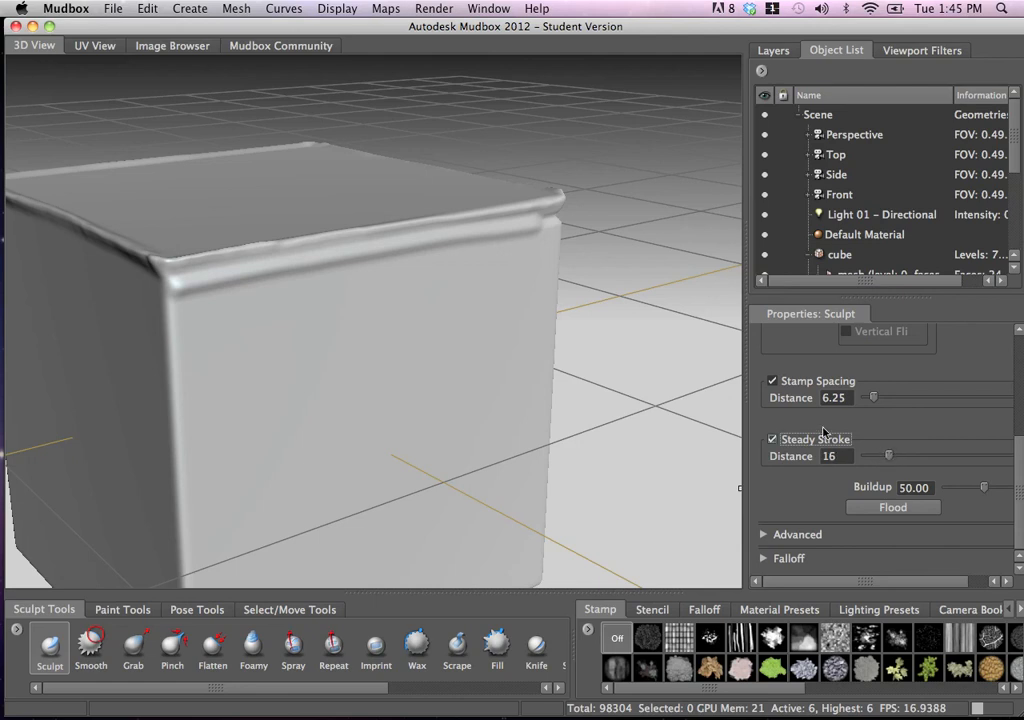
pyautogui.click(174, 318)
pyautogui.moveTo(178, 318); pyautogui.dragTo(176, 318)
pyautogui.moveTo(258, 398)
pyautogui.mouseDown()
pyautogui.moveTo(251, 227)
pyautogui.moveTo(290, 289)
pyautogui.moveTo(443, 263)
pyautogui.moveTo(509, 273)
pyautogui.moveTo(540, 330)
pyautogui.moveTo(539, 425)
pyautogui.moveTo(491, 491)
pyautogui.moveTo(420, 532)
pyautogui.moveTo(297, 498)
pyautogui.moveTo(263, 448)
pyautogui.moveTo(247, 359)
pyautogui.moveTo(293, 274)
pyautogui.moveTo(267, 218)
pyautogui.moveTo(340, 200)
pyautogui.moveTo(498, 283)
pyautogui.moveTo(529, 343)
pyautogui.moveTo(530, 401)
pyautogui.mouseUp()
pyautogui.moveTo(516, 456)
pyautogui.mouseDown()
pyautogui.moveTo(478, 498)
pyautogui.moveTo(398, 526)
pyautogui.moveTo(327, 496)
pyautogui.moveTo(275, 441)
pyautogui.moveTo(313, 213)
pyautogui.moveTo(402, 234)
pyautogui.mouseUp()
pyautogui.moveTo(465, 262)
pyautogui.mouseDown()
pyautogui.moveTo(517, 327)
pyautogui.moveTo(507, 420)
pyautogui.moveTo(418, 507)
pyautogui.moveTo(333, 472)
pyautogui.moveTo(297, 400)
pyautogui.moveTo(306, 395)
pyautogui.mouseUp()
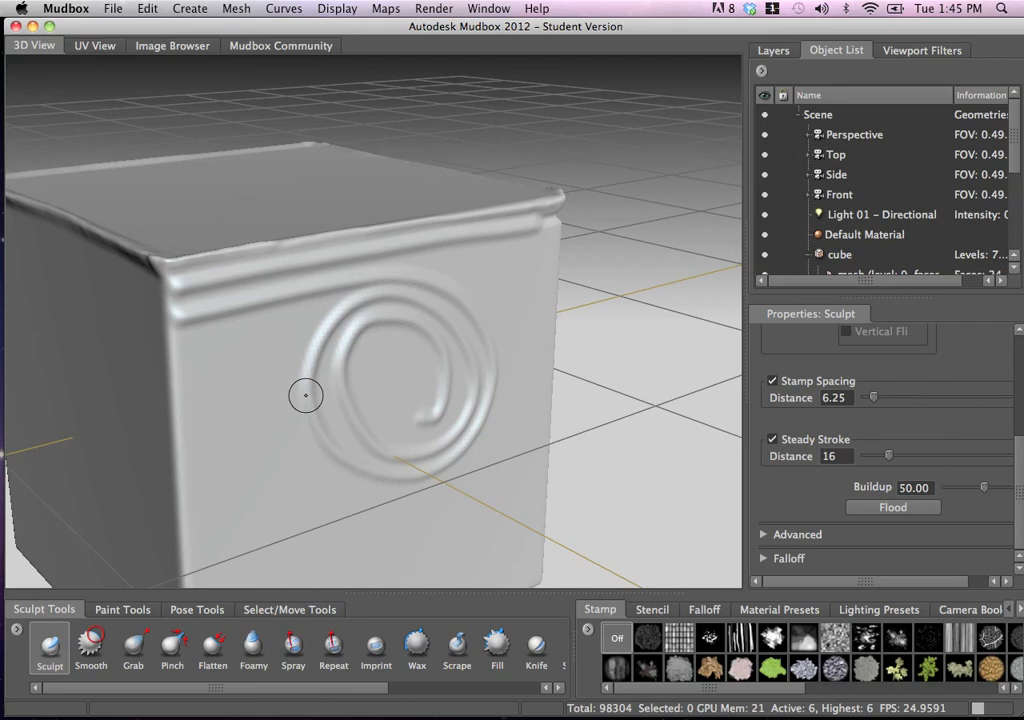
pyautogui.press('super+z')
# Step: Set the Steady Stroke distance to 6 and sculpt a raised ridge just below the top edge across the bright side face
pyautogui.keyDown('alt'); pyautogui.moveTo(398, 238); pyautogui.dragTo(457, 293); pyautogui.keyUp('alt')
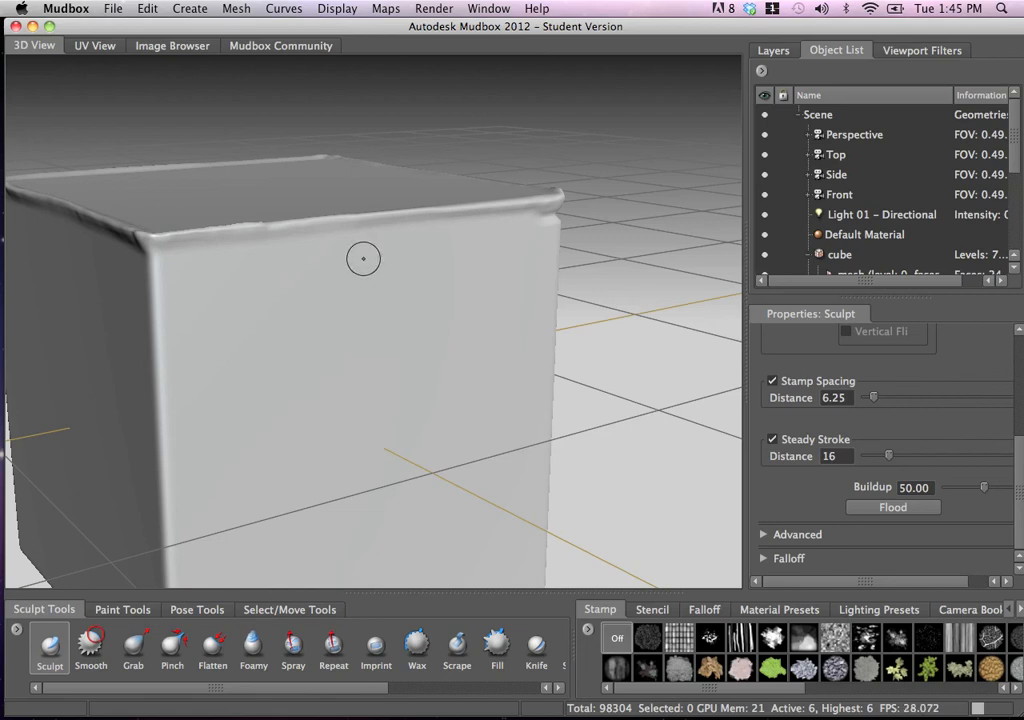
pyautogui.keyDown('alt'); pyautogui.moveTo(359, 256); pyautogui.dragTo(341, 247); pyautogui.keyUp('alt')
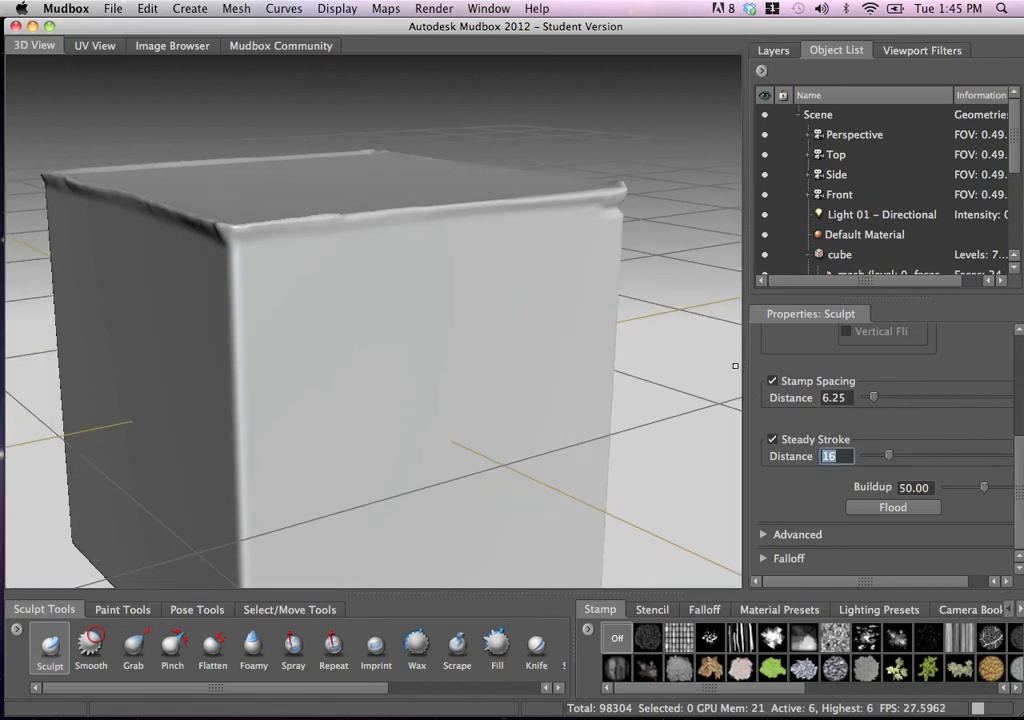
pyautogui.press('Return')
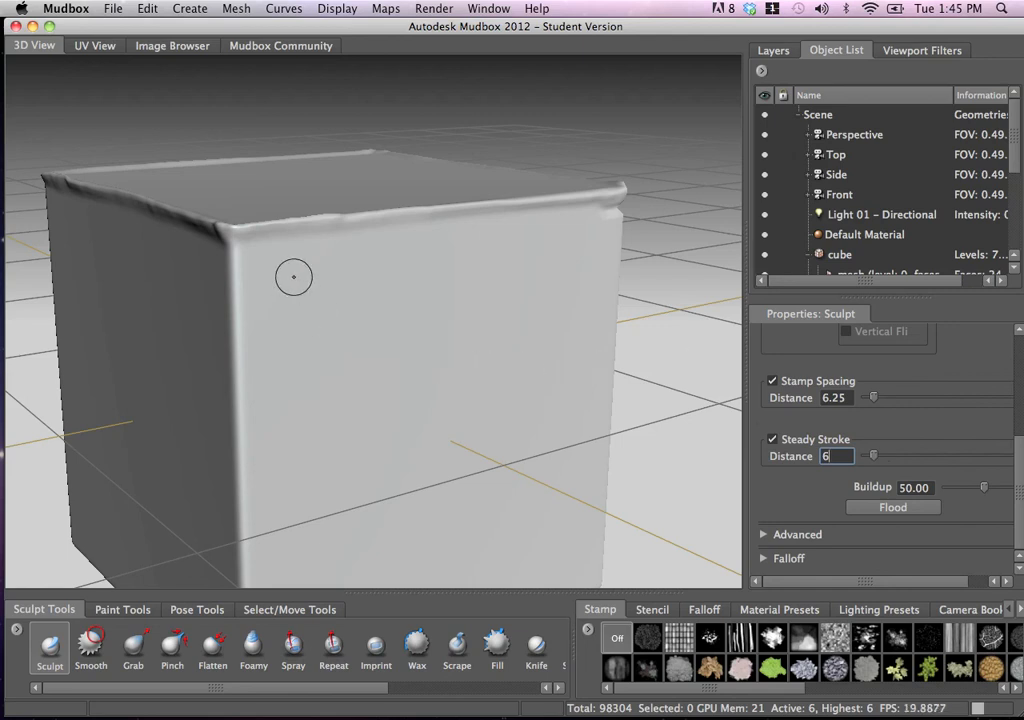
pyautogui.keyDown('alt'); pyautogui.moveTo(293, 277); pyautogui.dragTo(306, 263); pyautogui.keyUp('alt')
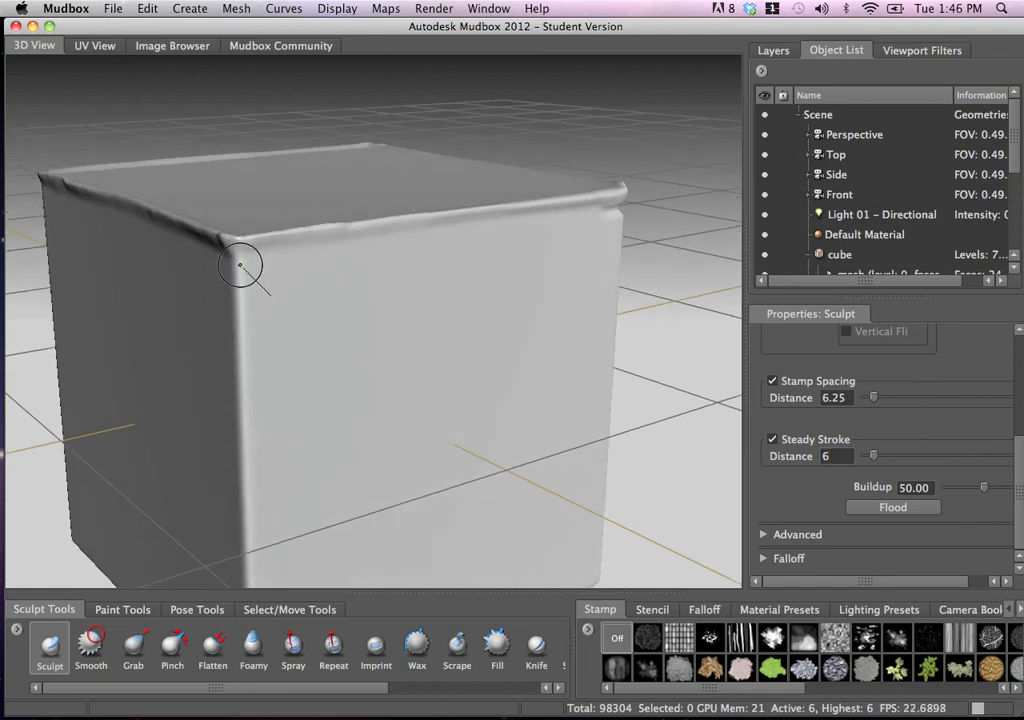
pyautogui.moveTo(240, 256)
pyautogui.mouseDown()
pyautogui.moveTo(615, 216)
pyautogui.moveTo(660, 200)
pyautogui.mouseUp()
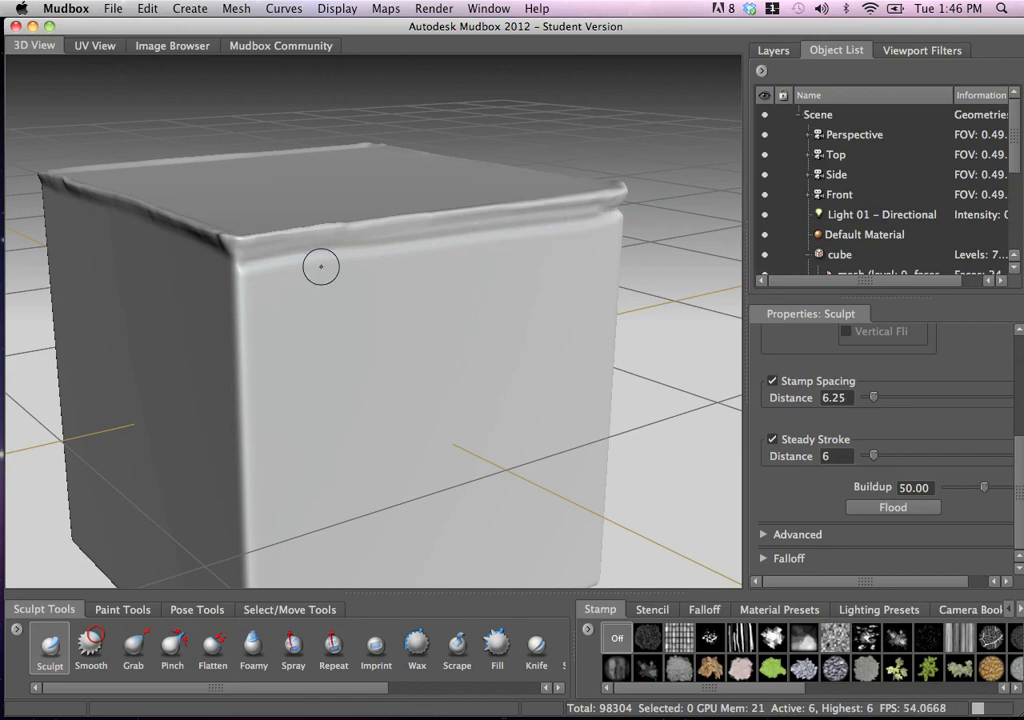